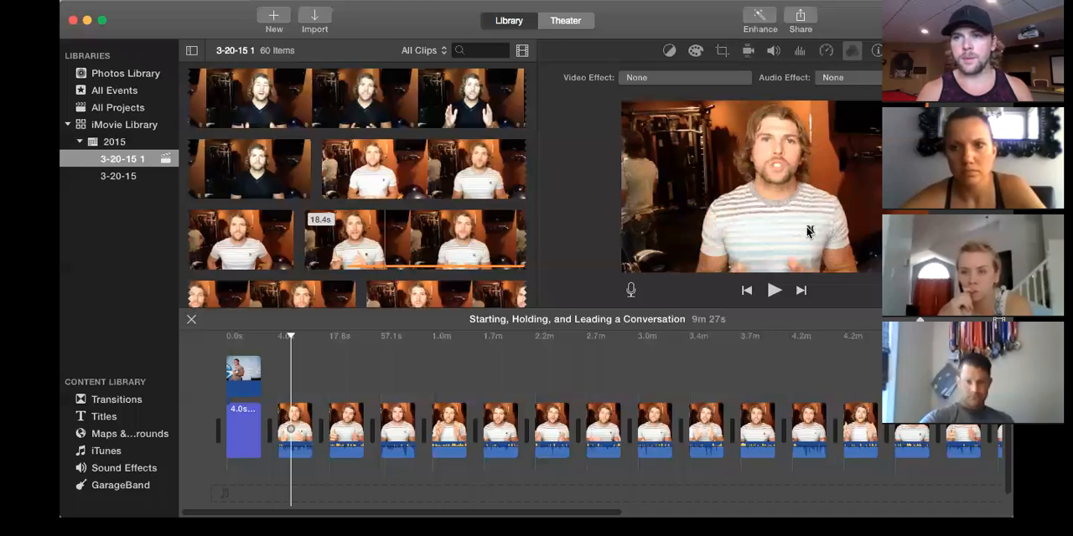
Start a new movie and look through the available themes, keeping No Theme selected.
left_click(274, 18)
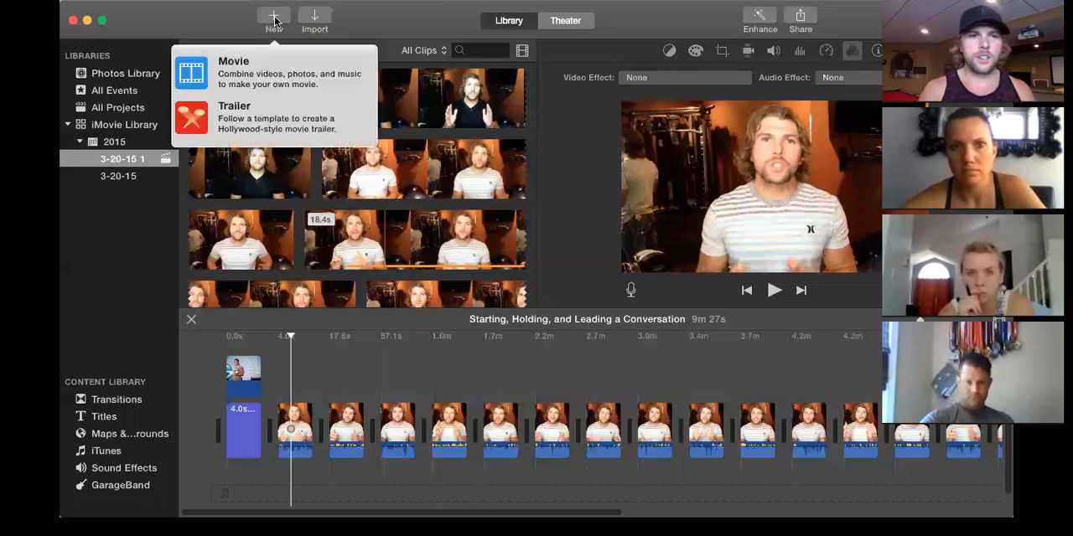
left_click(265, 73)
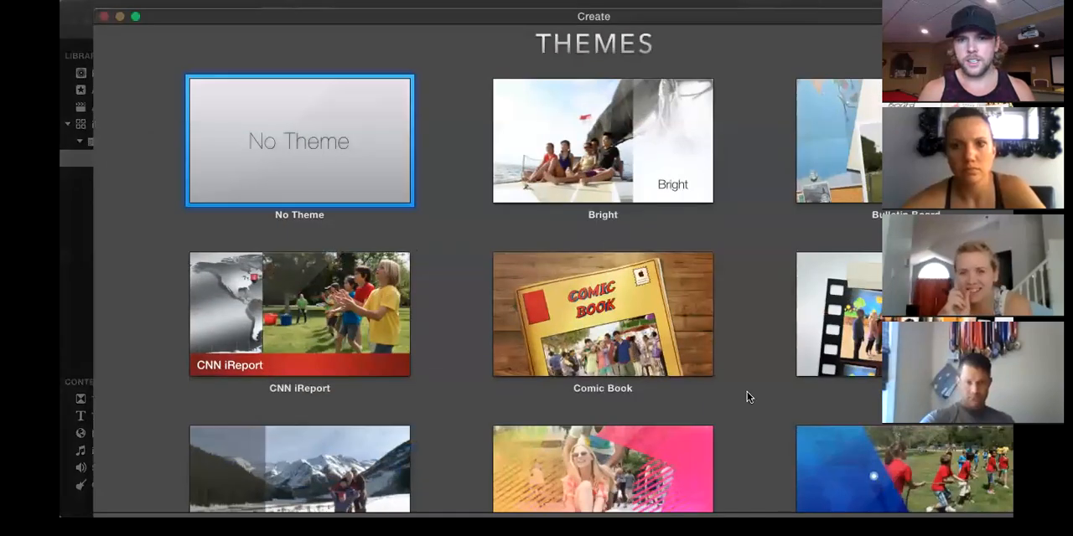
scroll(747, 392, "down", 3)
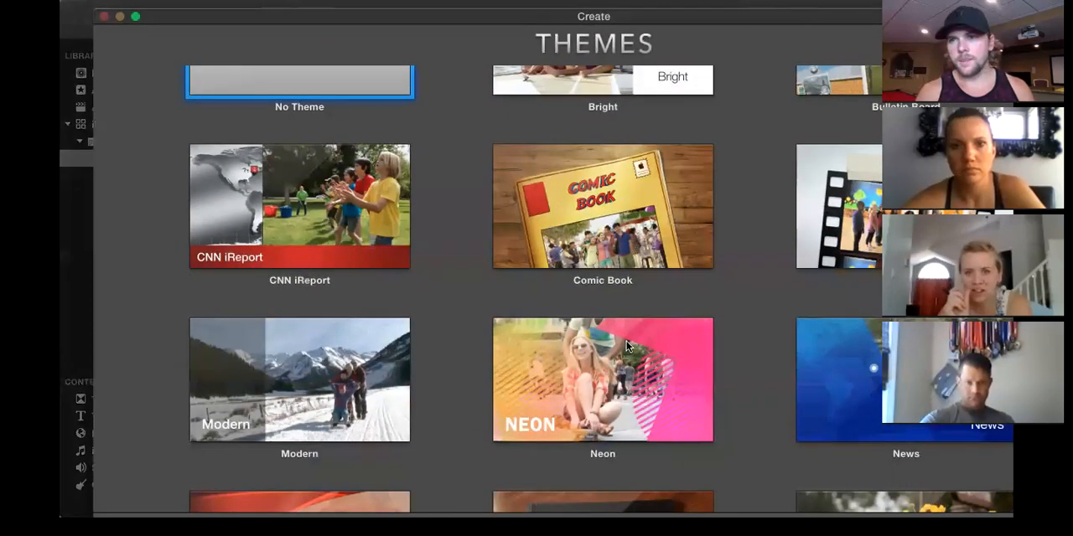
scroll(335, 193, "up", 3)
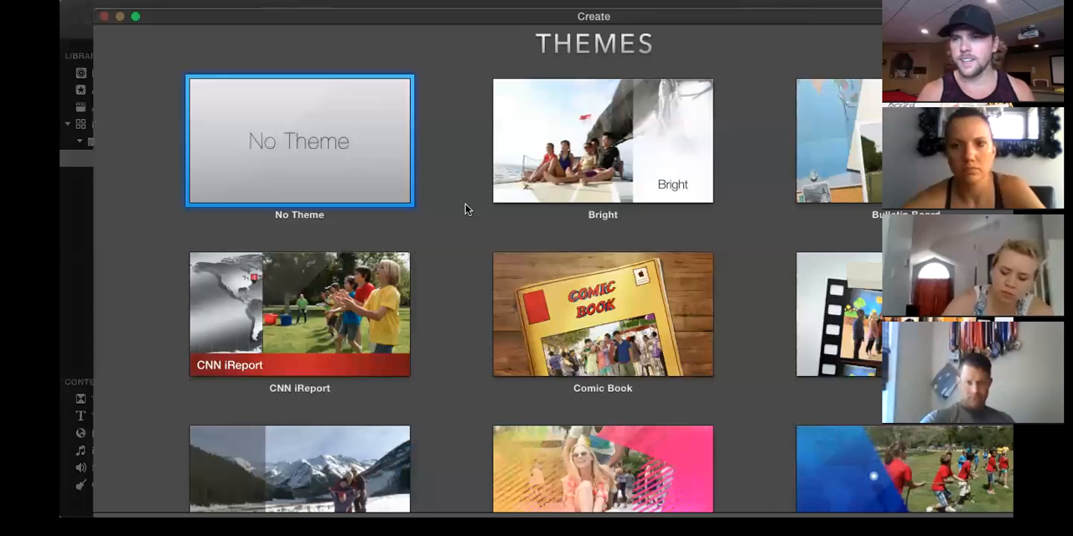
mouse_move(346, 326)
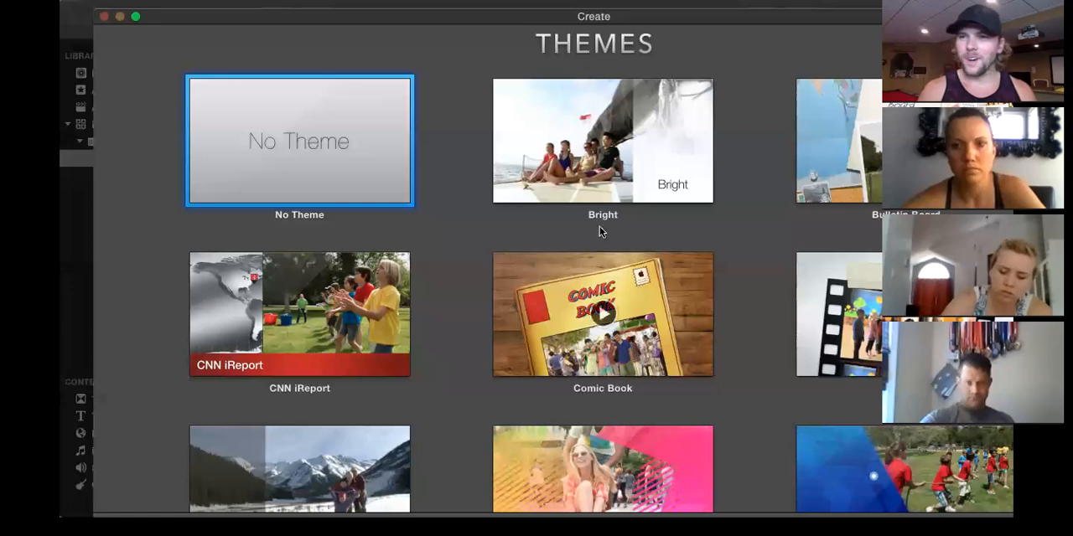
scroll(905, 488, "down", 3)
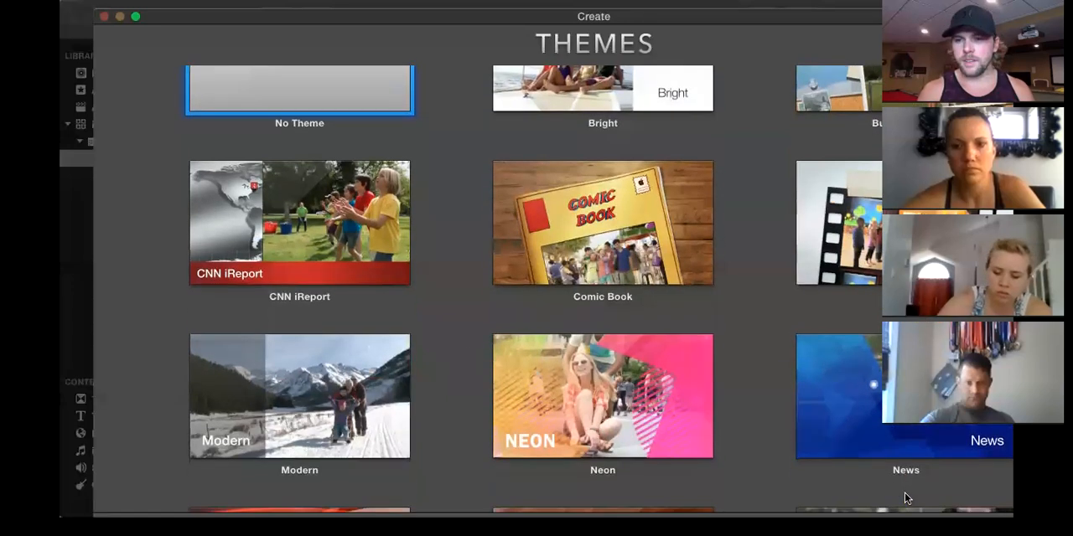
scroll(905, 499, "down", 3)
mouse_move(575, 334)
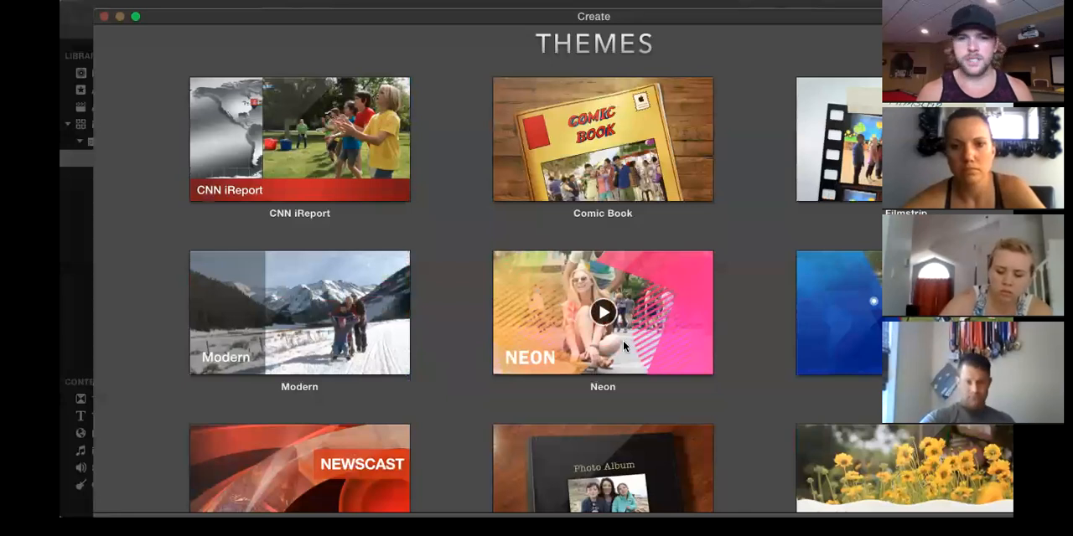
scroll(746, 423, "down", 1)
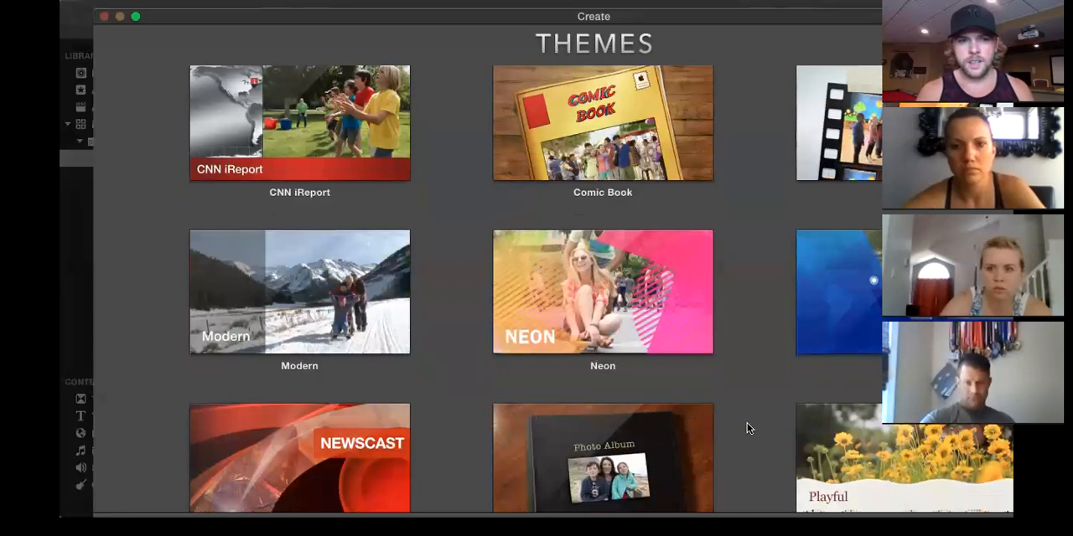
mouse_move(270, 333)
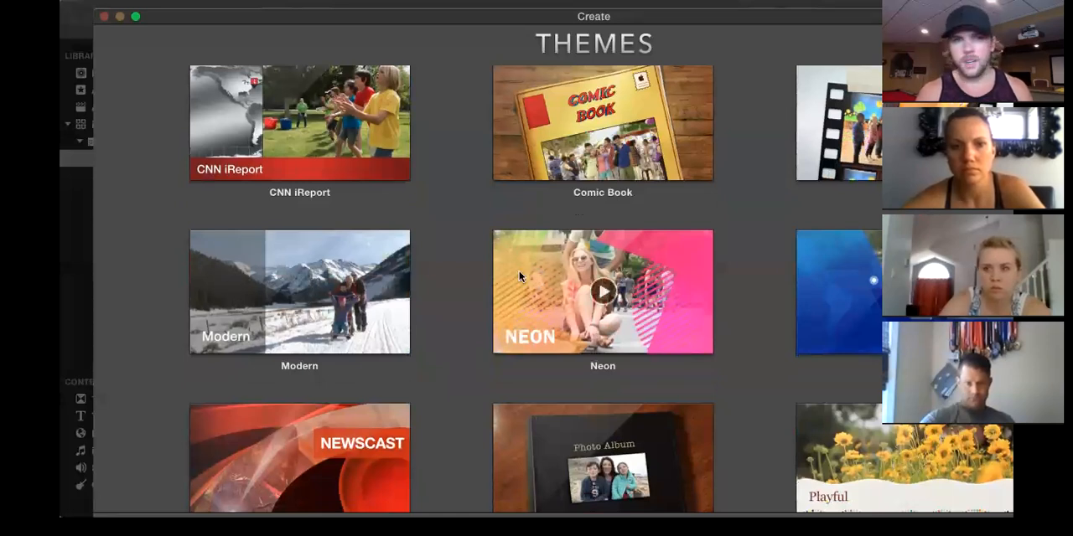
scroll(518, 276, "up", 5)
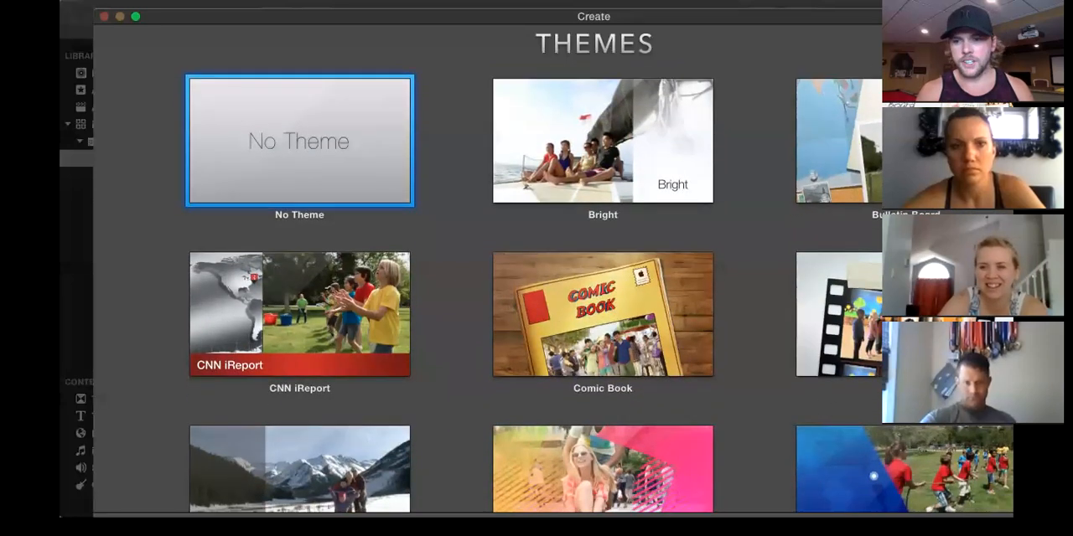
Create the movie with No Theme in event 3-20-15 1 under the name Testing.
left_click(1039, 528)
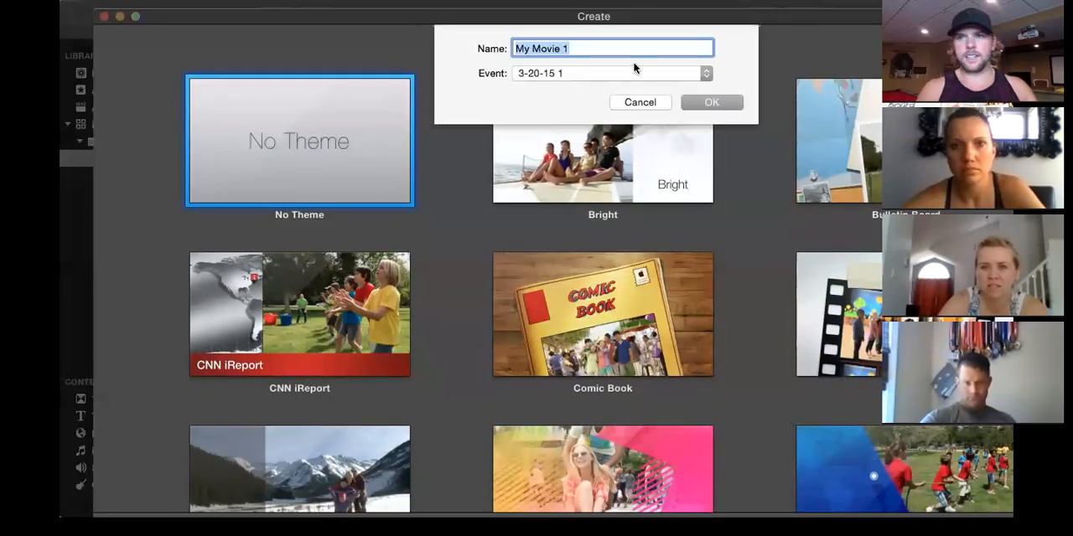
type("Testing")
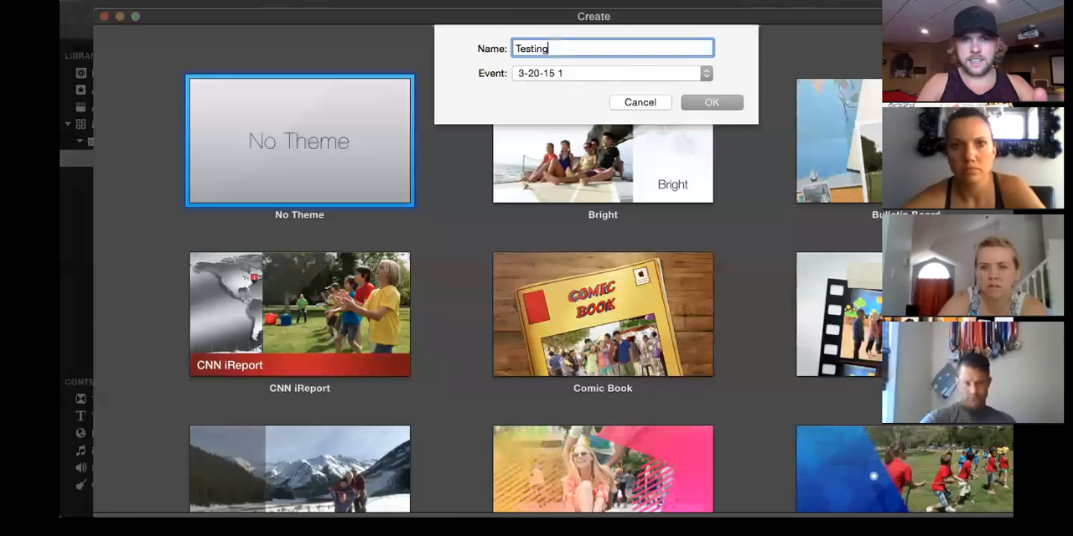
left_click(715, 102)
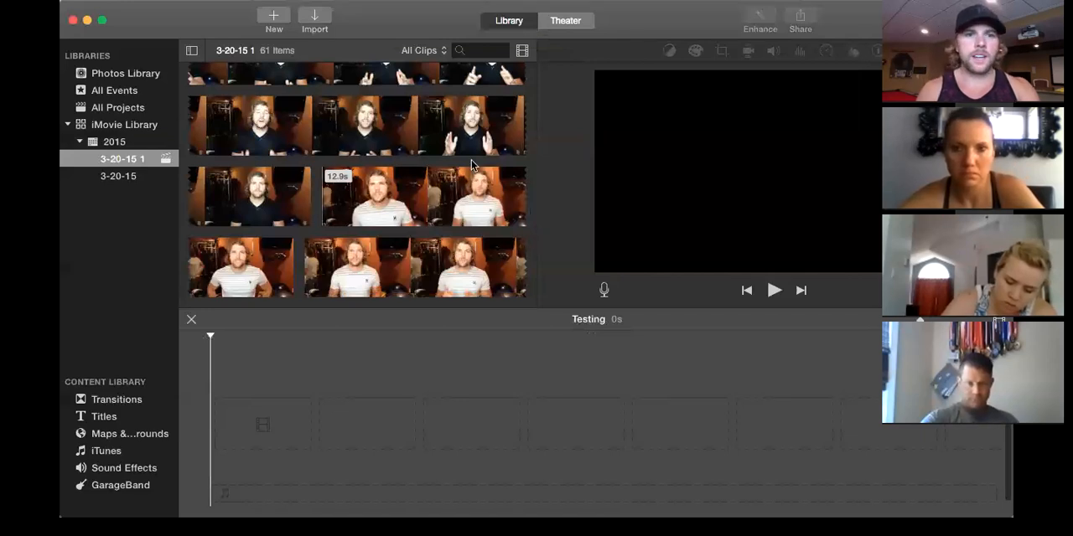
Find the 18.4-second striped-shirt clip in the event footage and add it in full to the empty timeline.
scroll(492, 136, "up", 5)
scroll(492, 137, "up", 5)
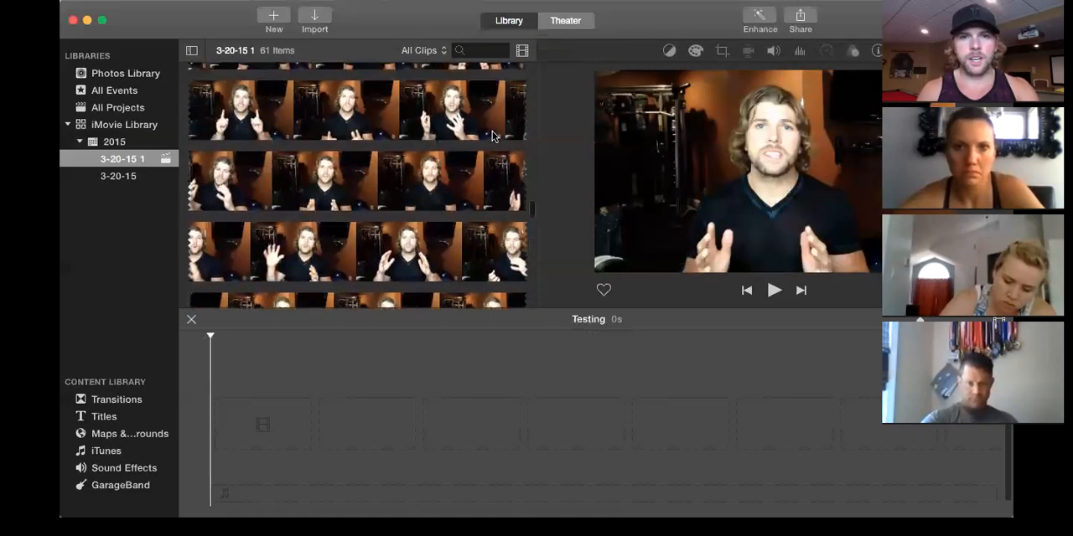
scroll(493, 137, "up", 5)
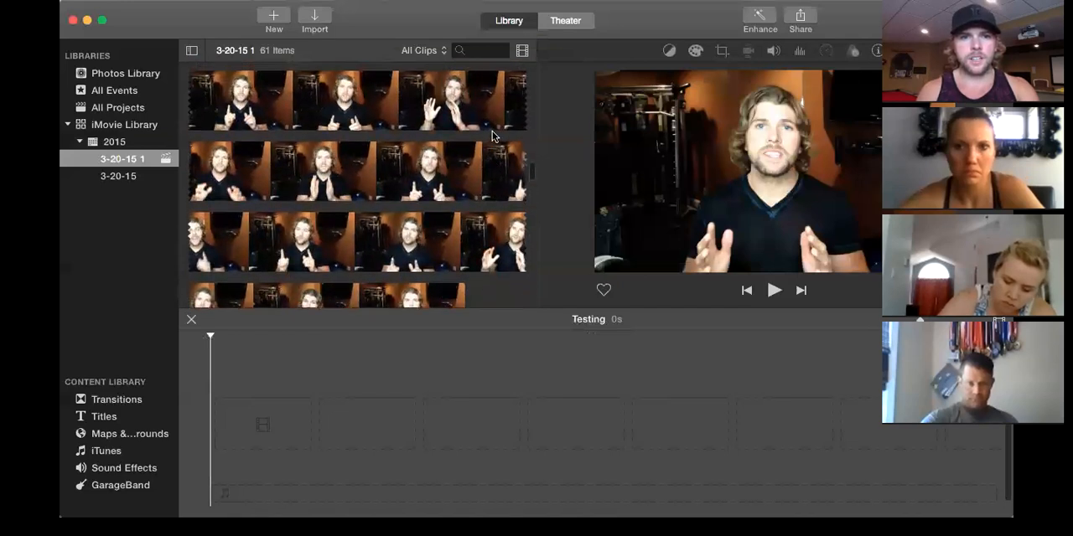
scroll(492, 136, "down", 5)
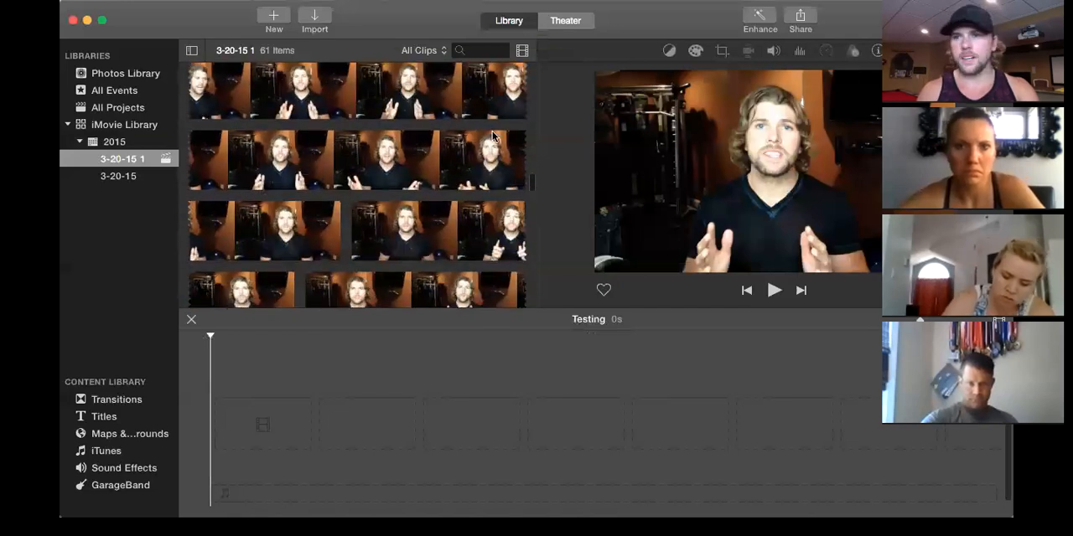
scroll(492, 137, "down", 5)
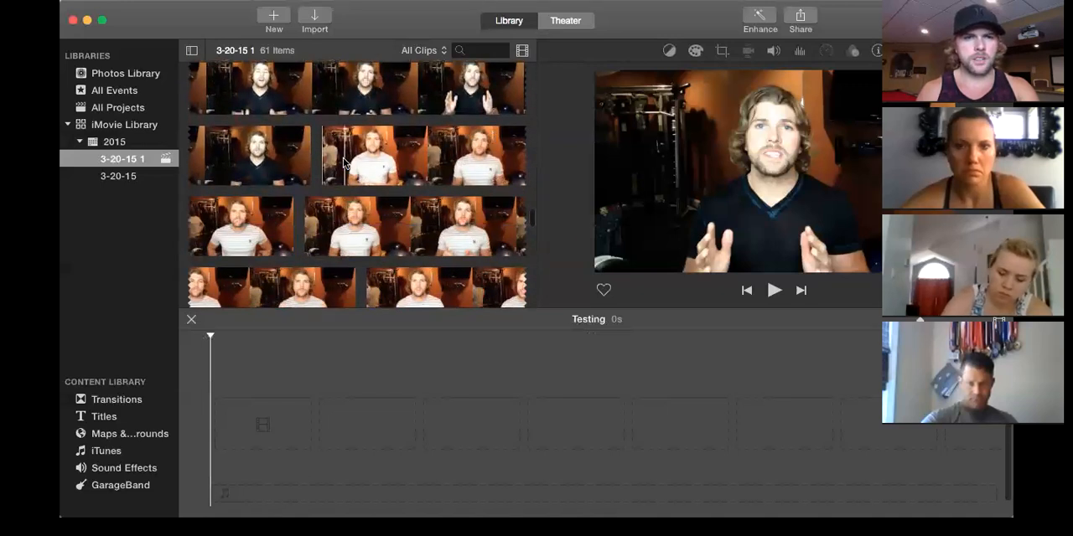
right_click(359, 223)
left_click(344, 230)
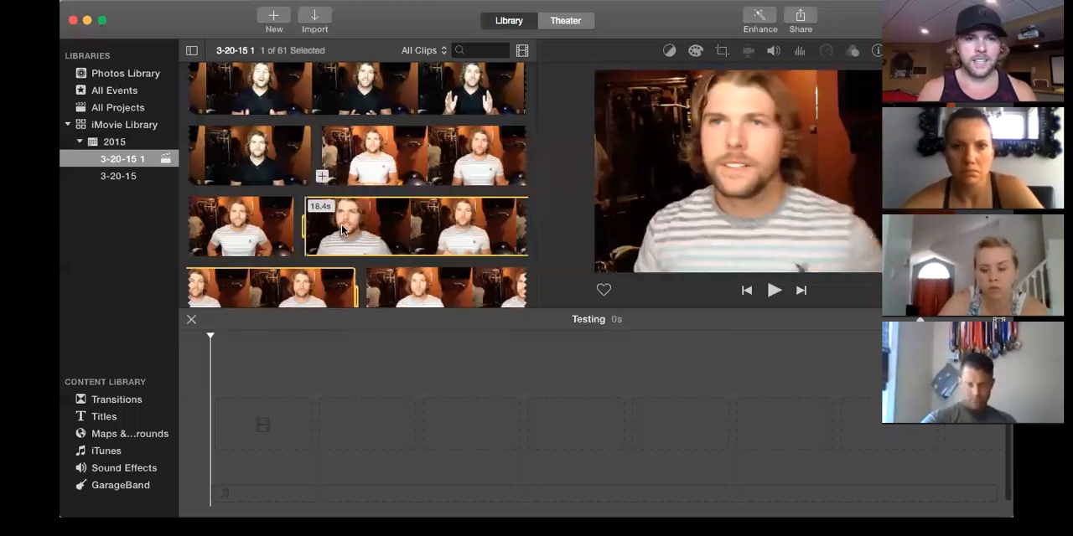
left_click_drag(380, 229, 235, 416)
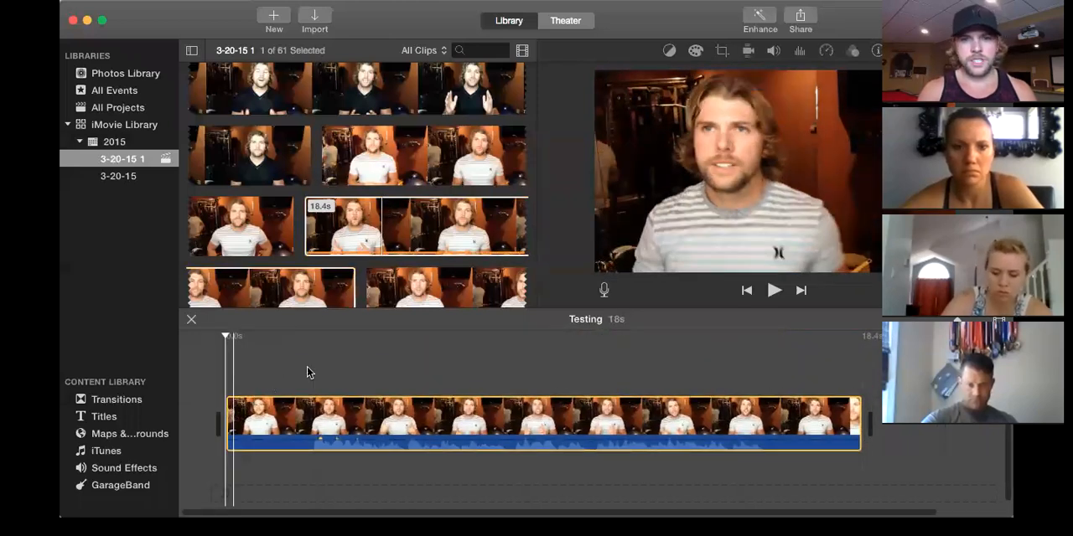
Play the clip from its beginning and pause where the speaker starts talking.
left_click(228, 377)
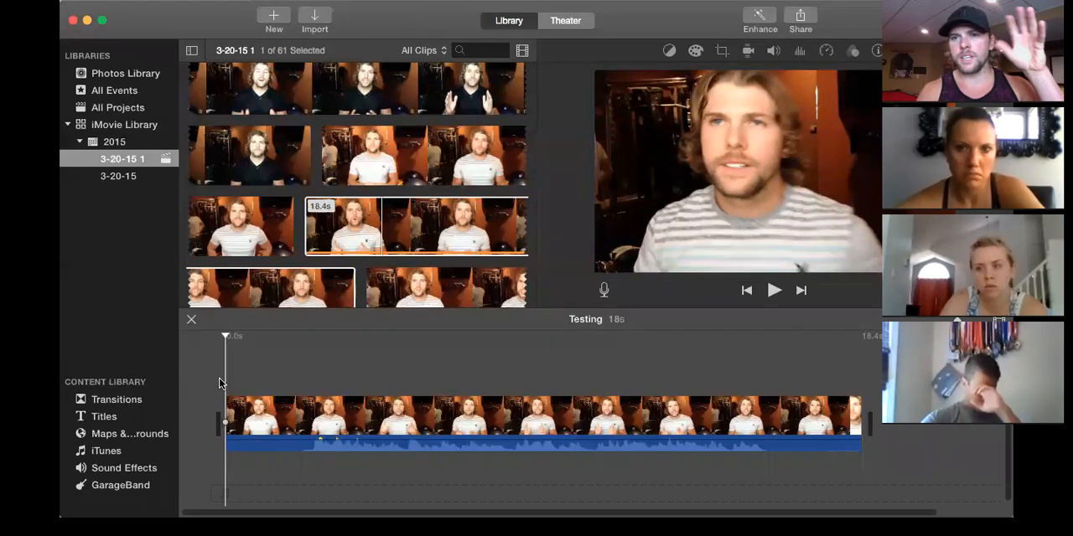
key("space")
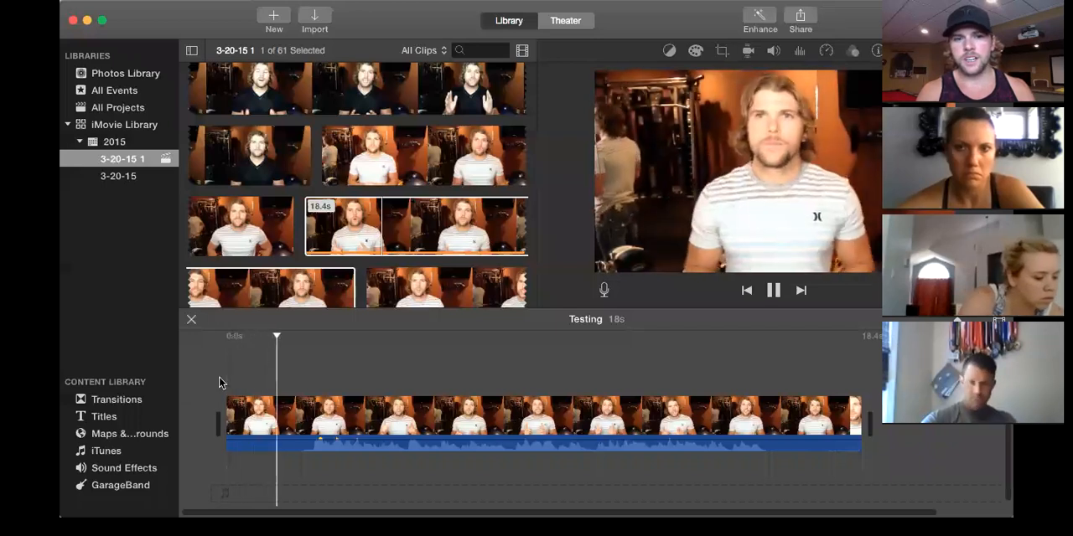
key("space")
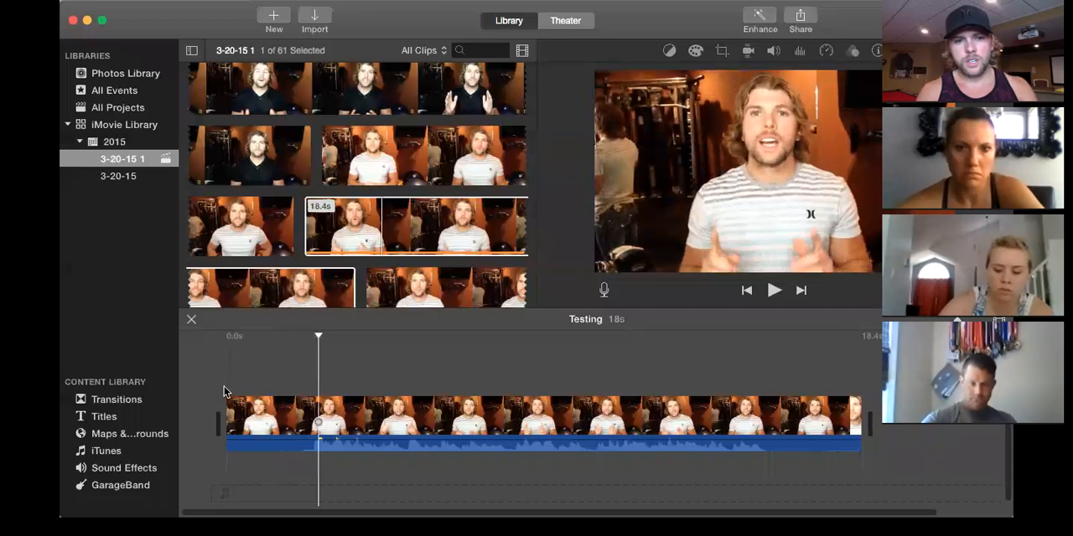
left_click(224, 392)
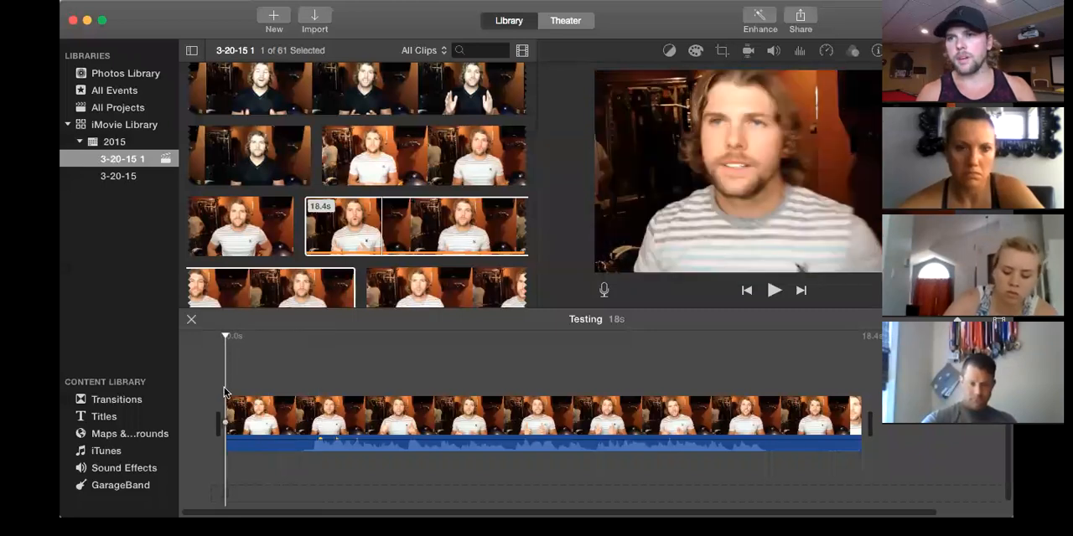
key("space")
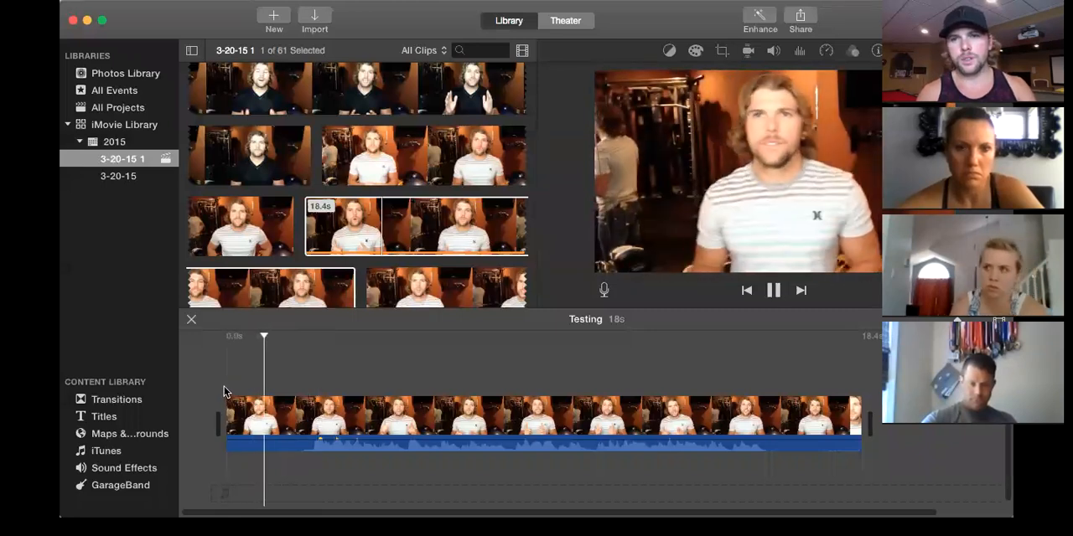
key("space")
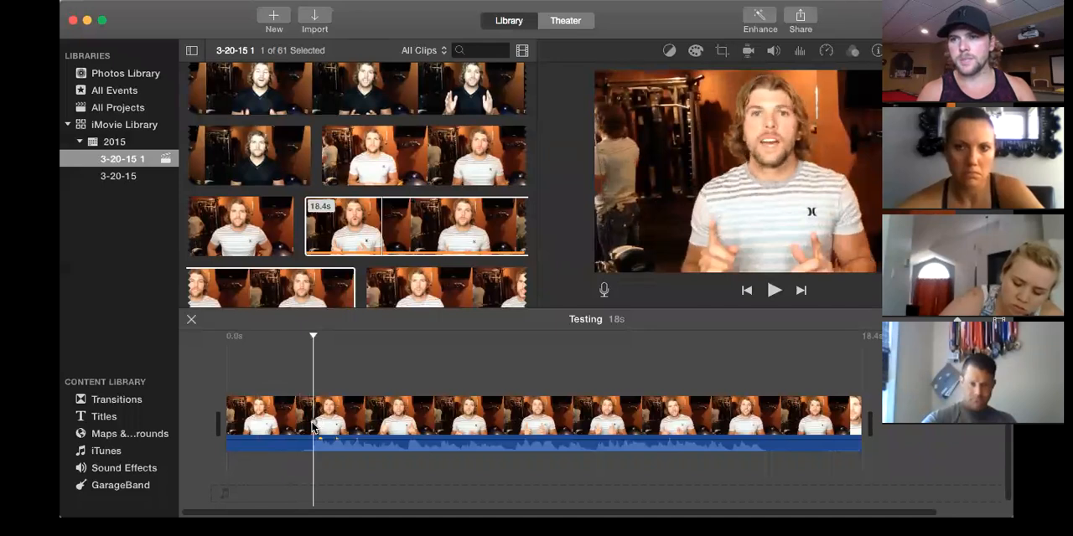
Select the silent opening of the clip up to just before the first word and cut it out.
left_click_drag(312, 428, 222, 436)
left_click_drag(315, 427, 310, 431)
key("space")
left_click_drag(312, 429, 310, 429)
key("space")
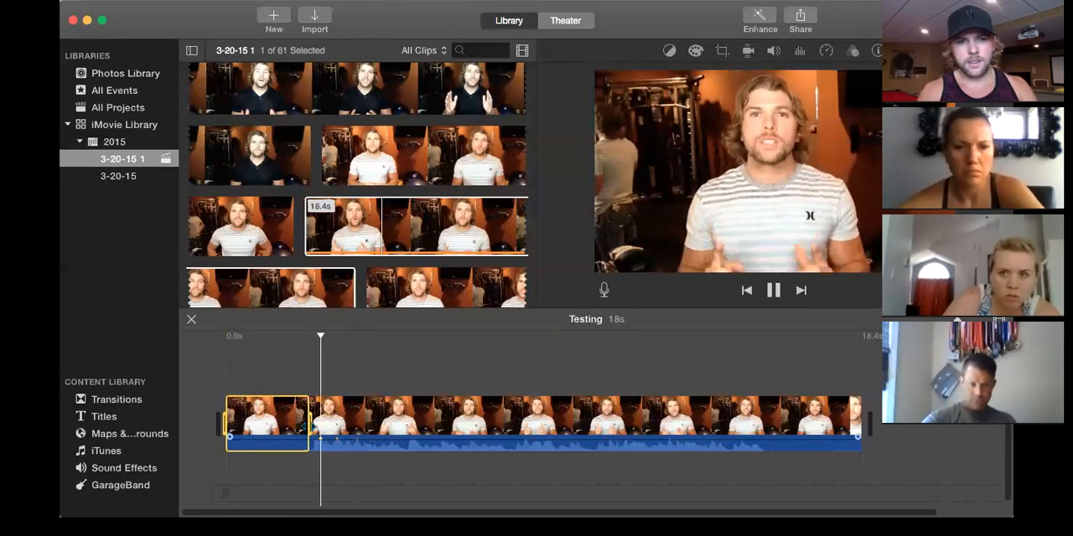
key("space")
left_click_drag(311, 429, 306, 427)
key("space")
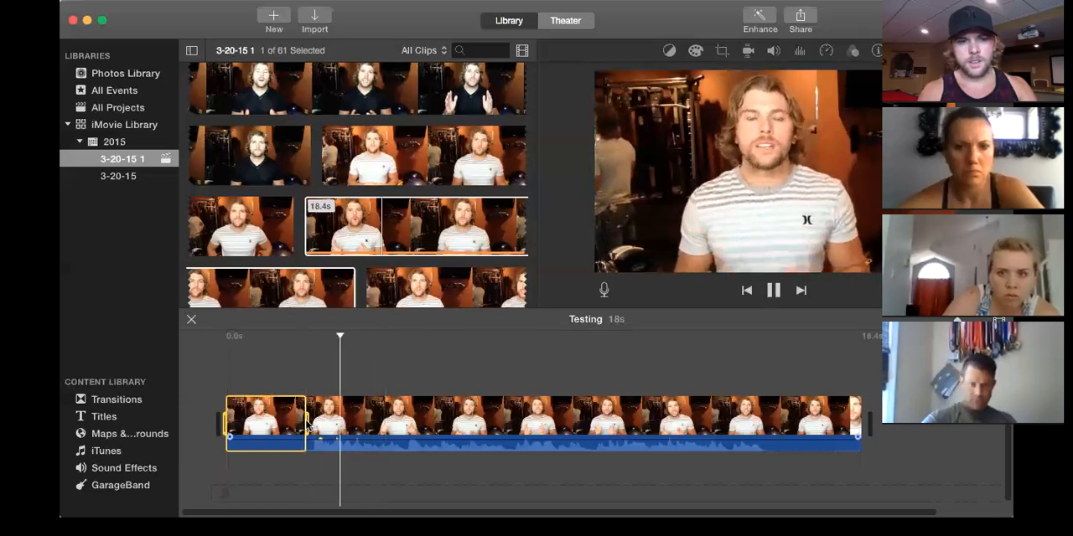
right_click(253, 421)
left_click(285, 367)
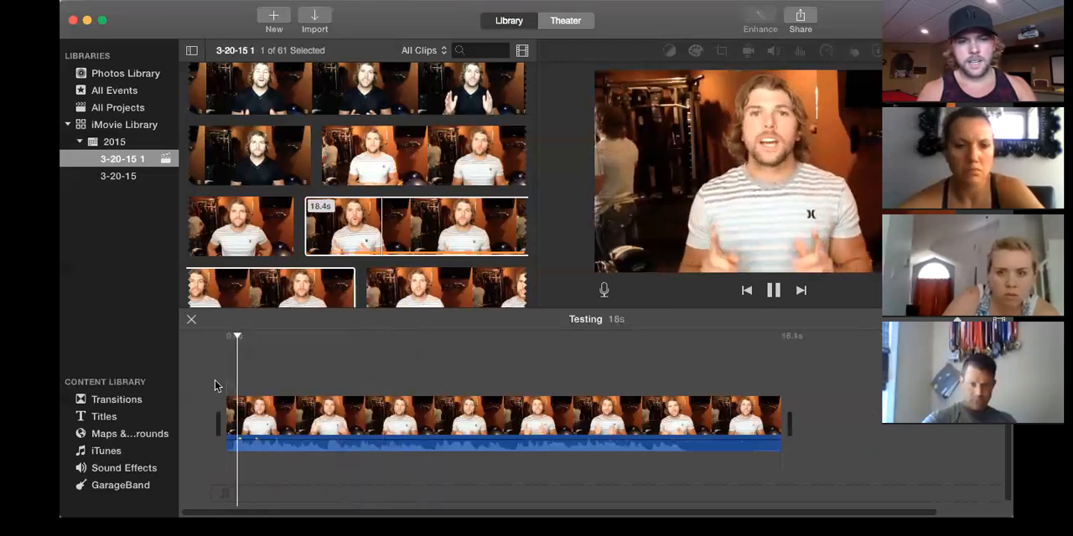
Play the trimmed opening, then play the section near the clip's end and pause where the speech stops.
key("space")
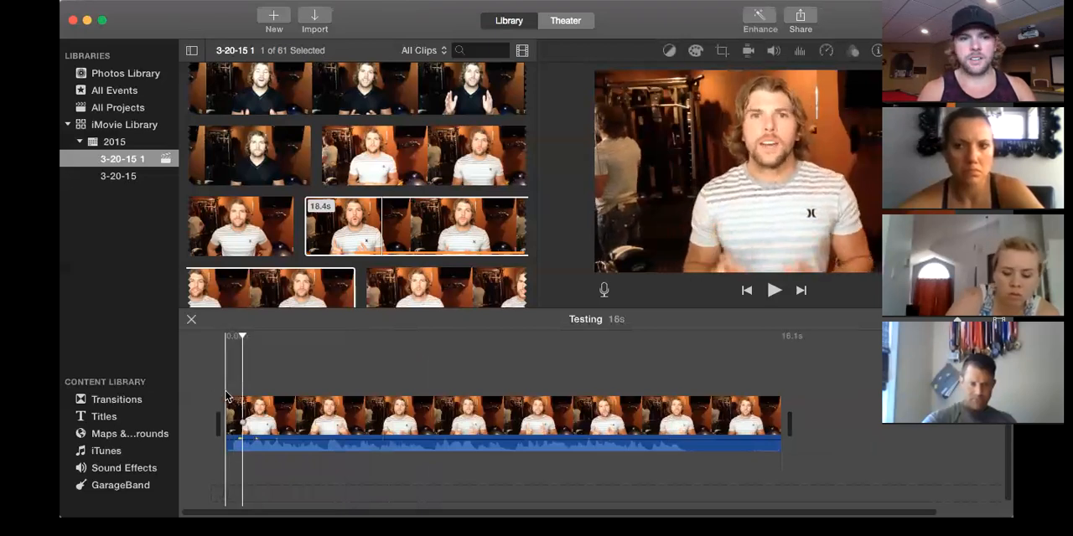
key("space")
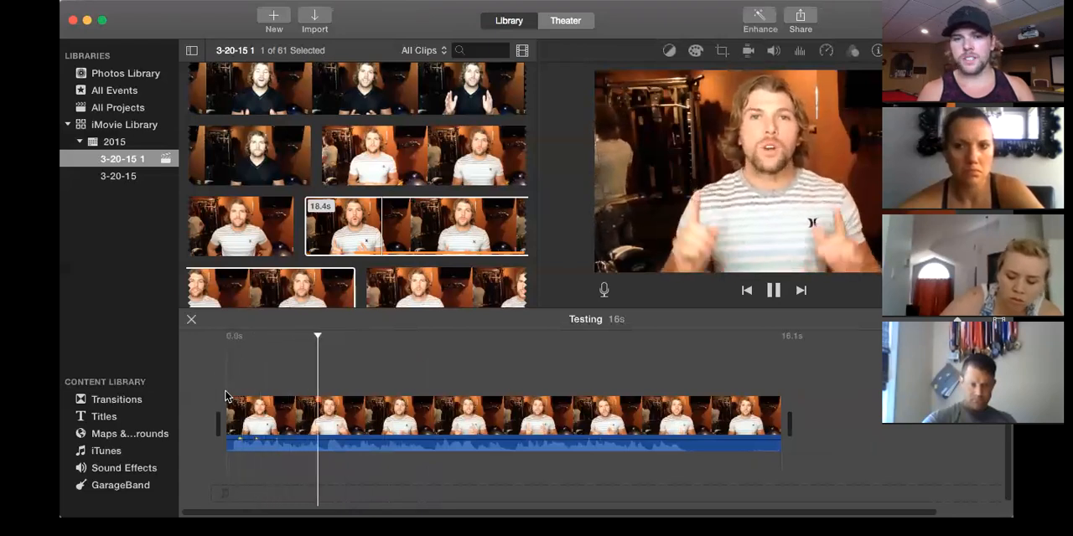
scroll(562, 436, "right", 1)
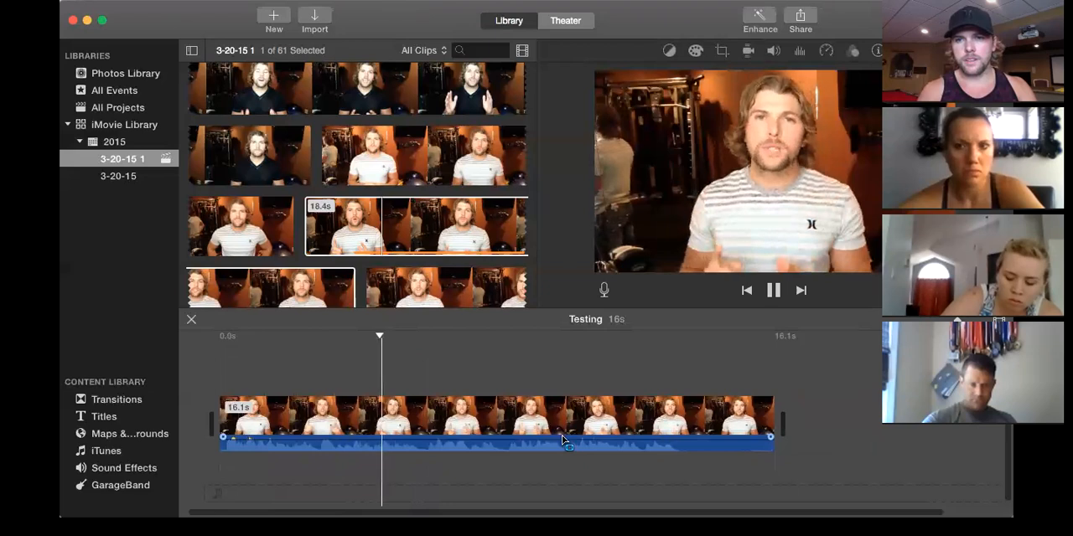
left_click(644, 388)
key("space")
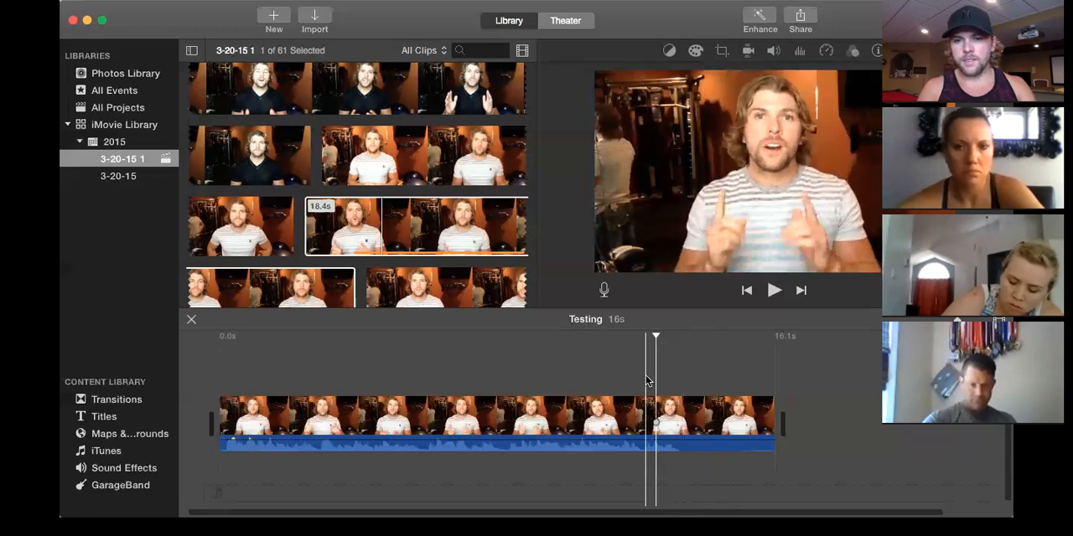
key("space")
key("space")
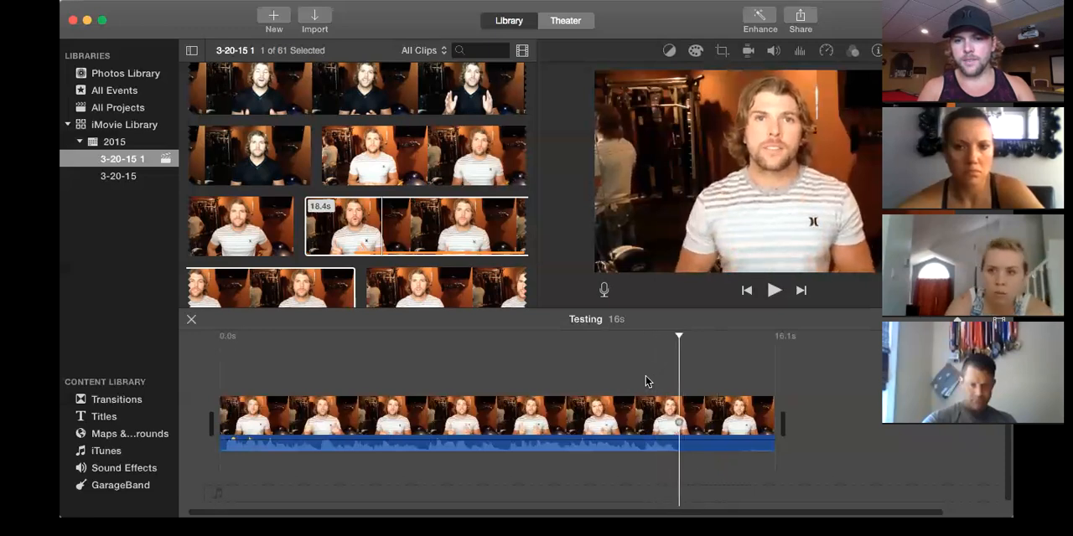
Select the silent ending of the clip from where the speech stops to its end and cut it out.
left_click(682, 424)
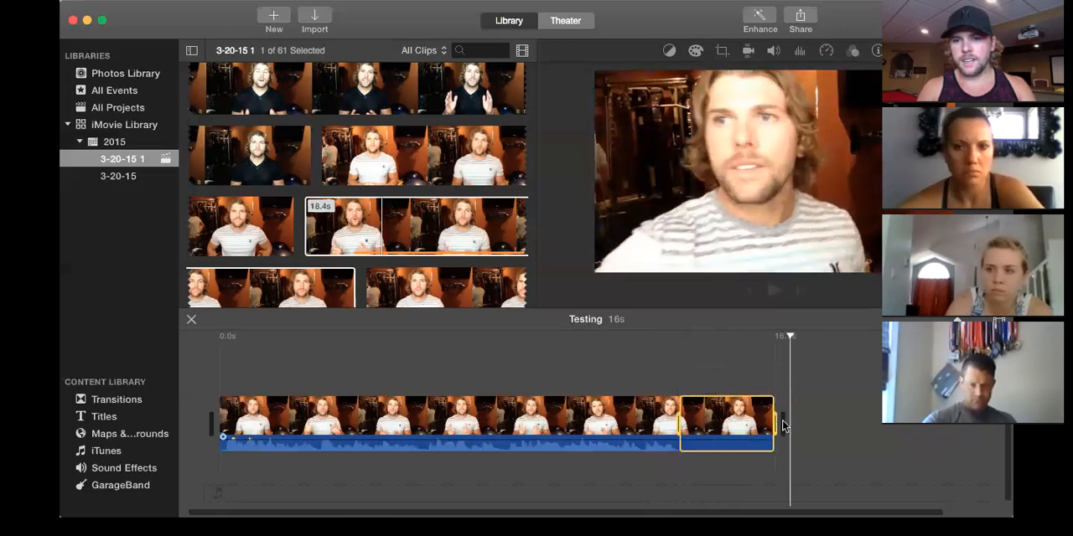
right_click(716, 424)
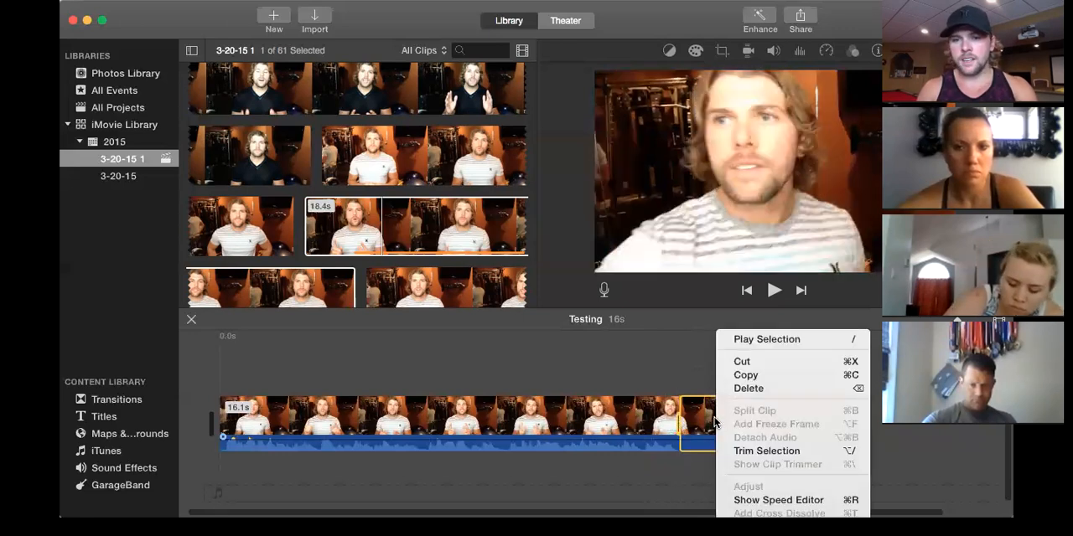
left_click(762, 361)
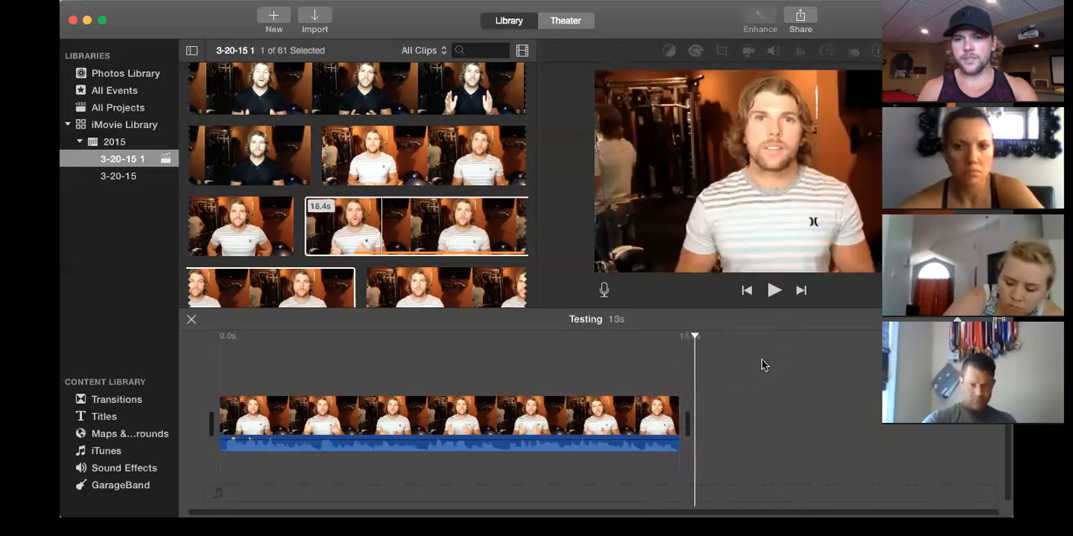
Find the one-minute striped-shirt clip in the event footage and add it in full after the first clip in the timeline.
scroll(502, 285, "down", 5)
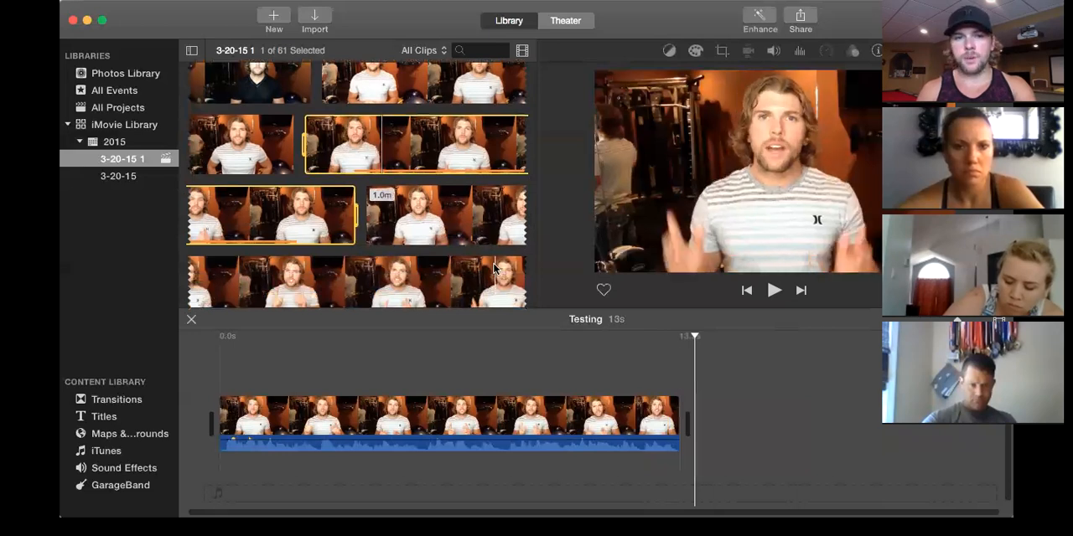
scroll(502, 243, "down", 5)
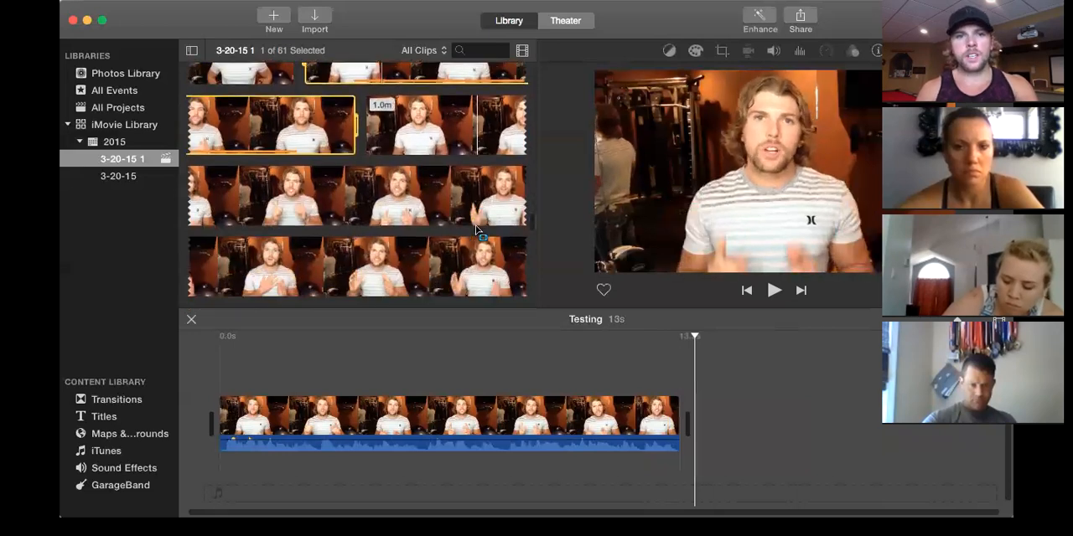
right_click(442, 134)
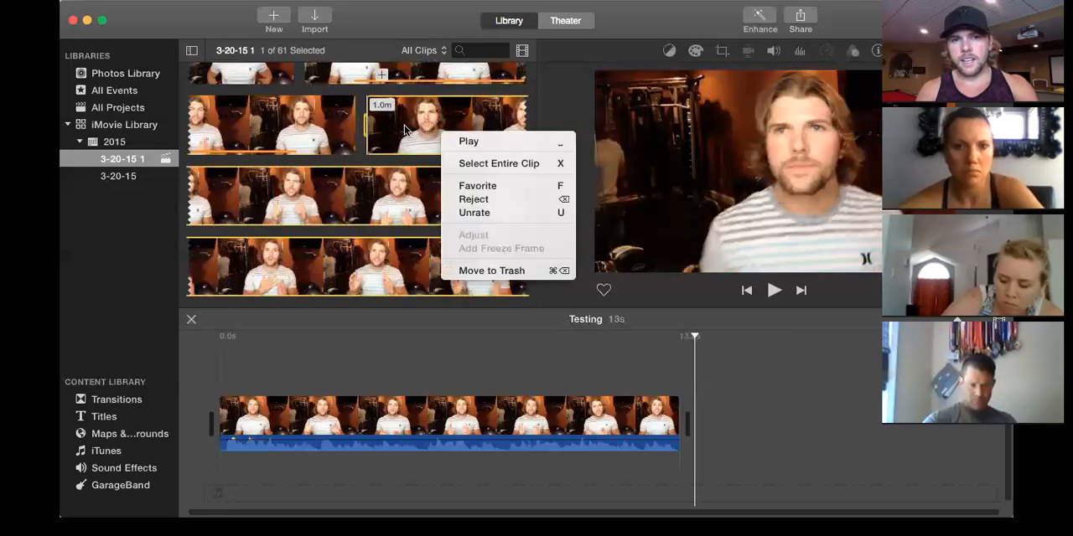
left_click(404, 126)
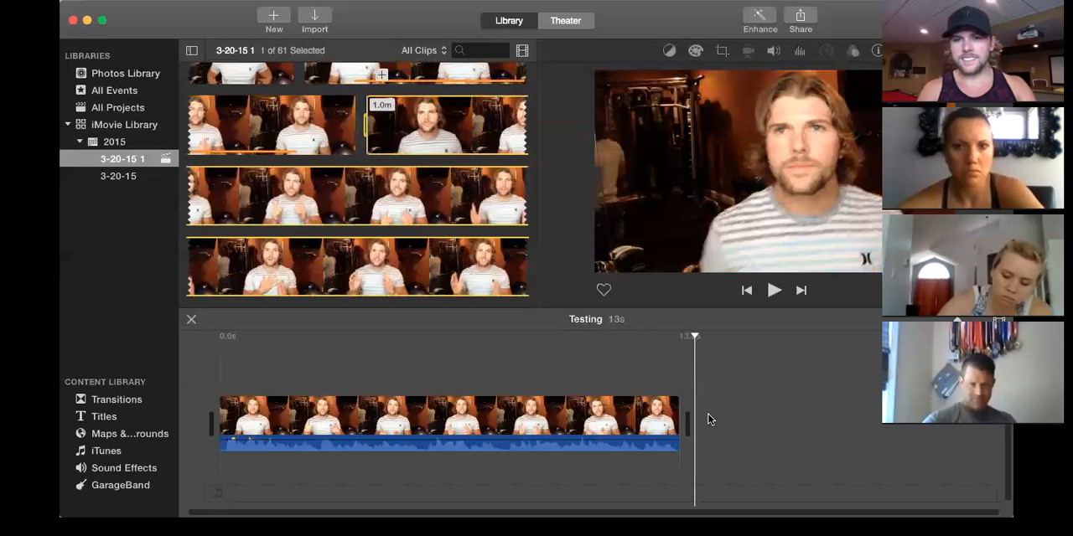
left_click(708, 419)
left_click_drag(427, 140, 717, 431)
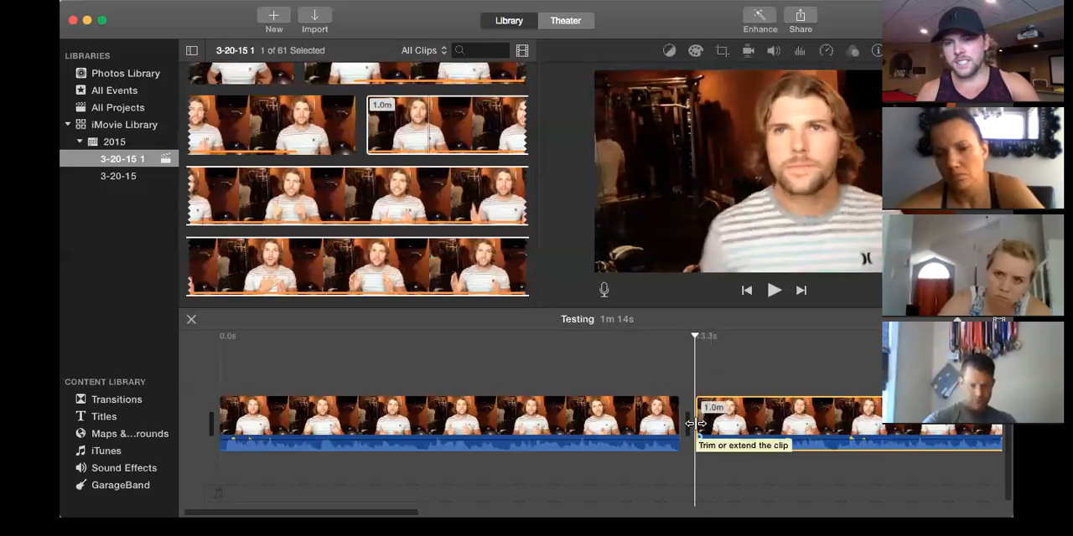
Trim the silent opening off the second clip up to the first word and play across the join with the first clip.
left_click_drag(695, 423, 763, 428)
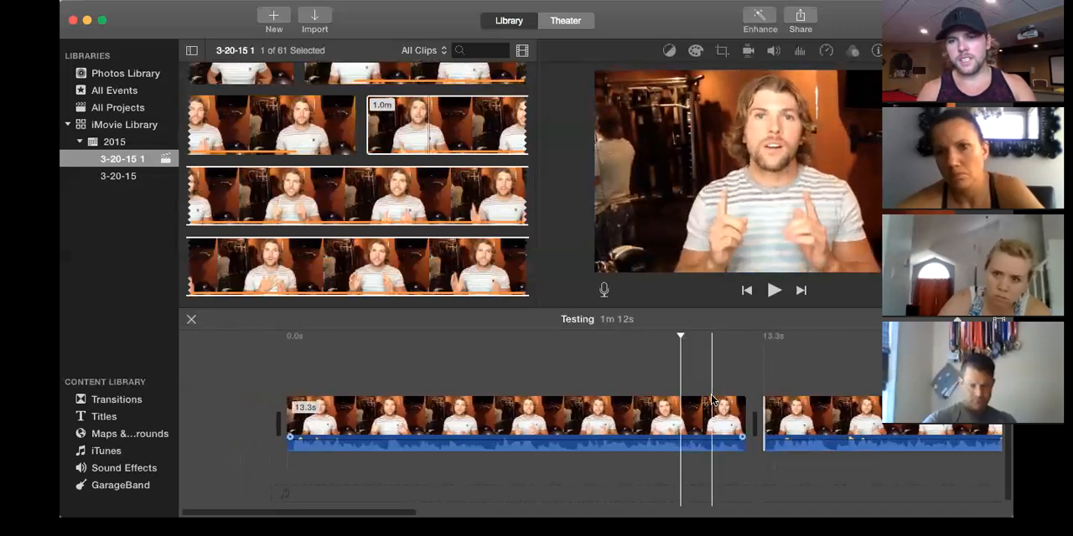
key("space")
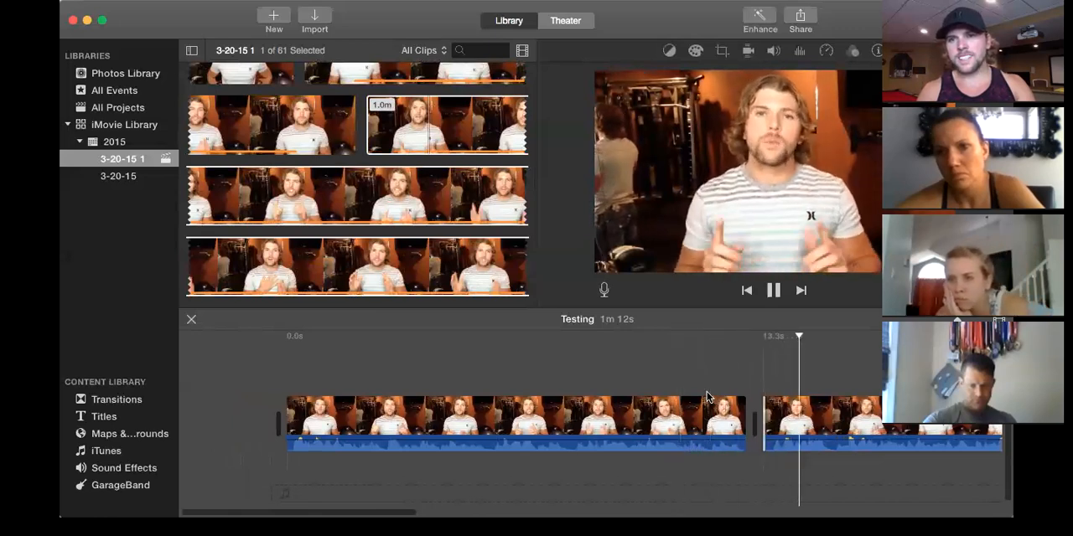
left_click(718, 377)
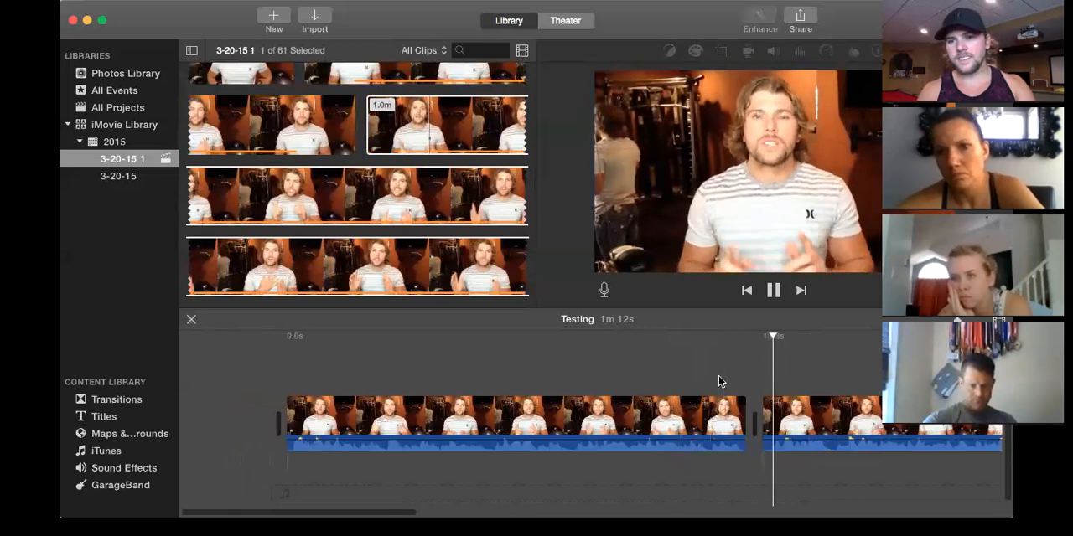
key("space")
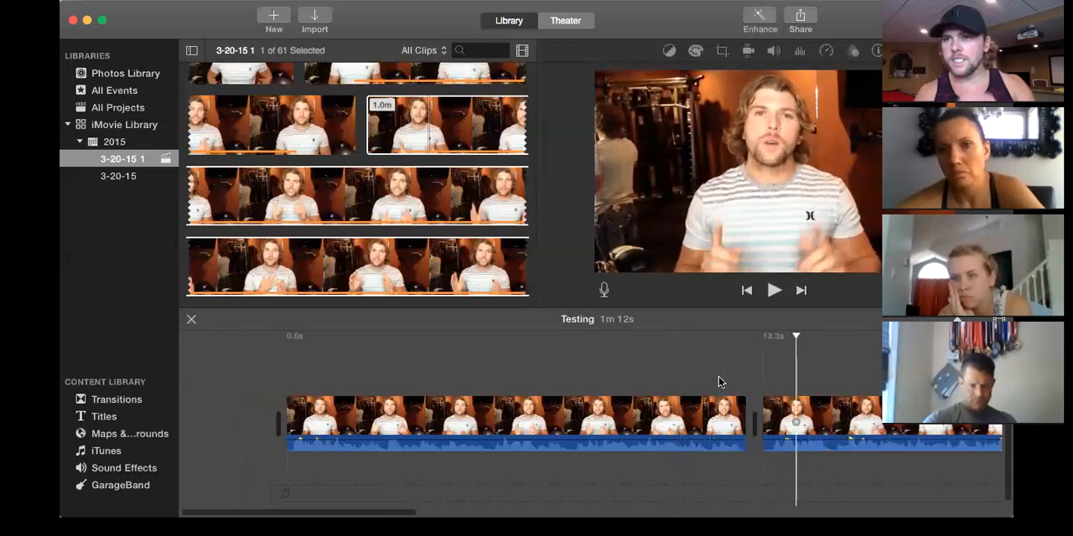
Find the interrupted speech near the second clip's end, play through it, and pause where the good take stops.
scroll(718, 376, "right", 3)
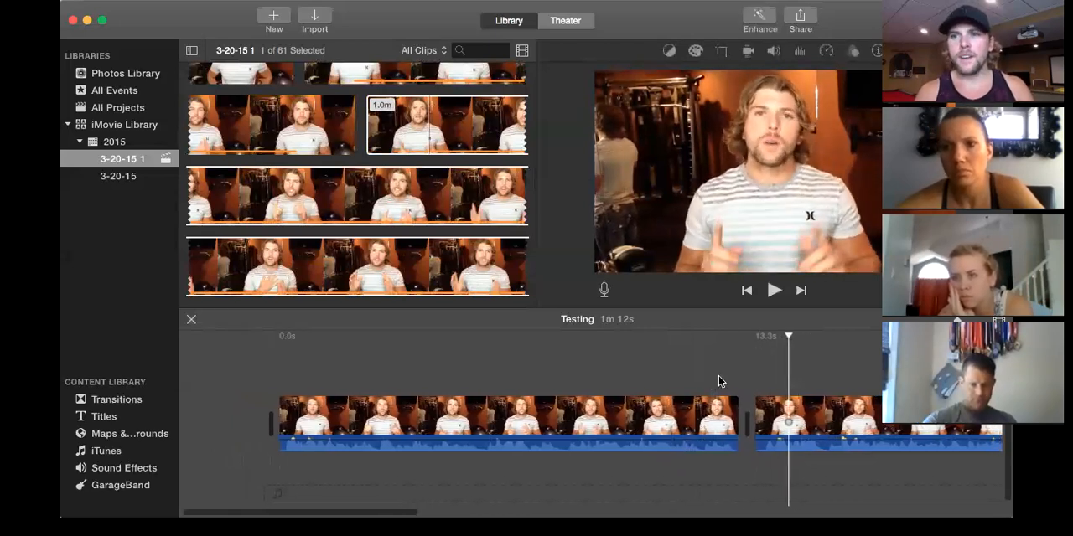
scroll(718, 375, "right", 6)
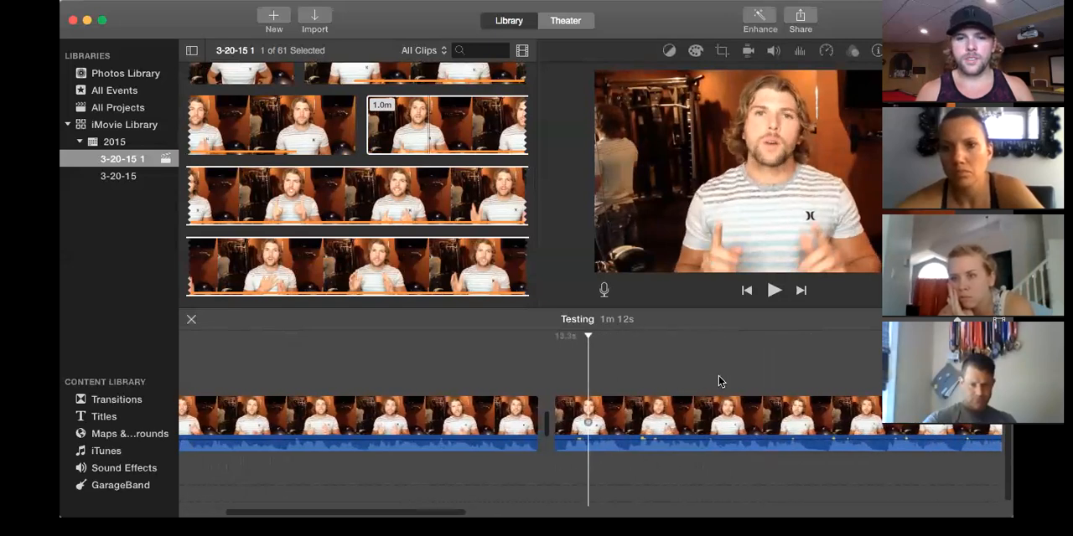
scroll(719, 381, "right", 15)
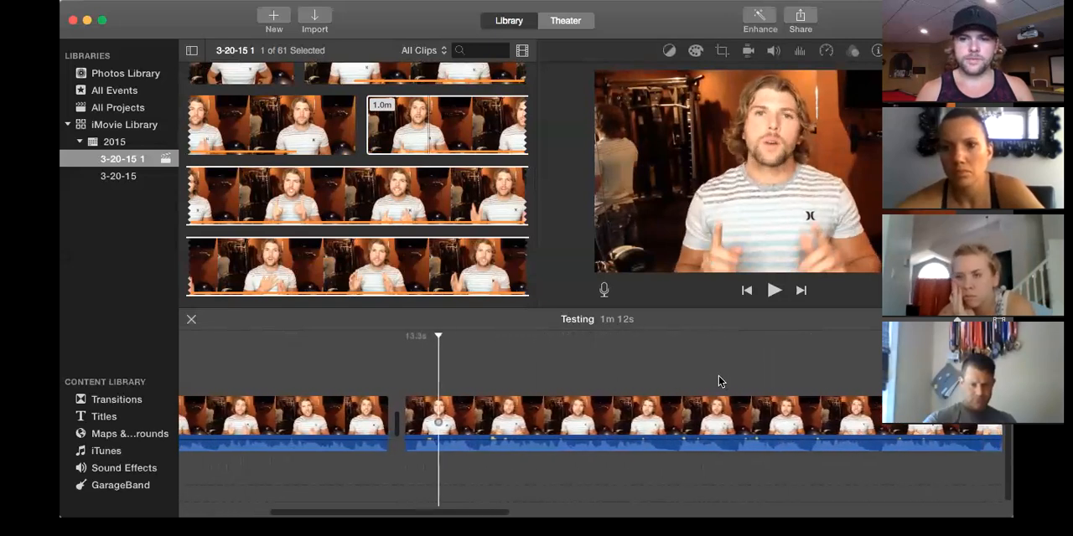
scroll(718, 382, "right", 10)
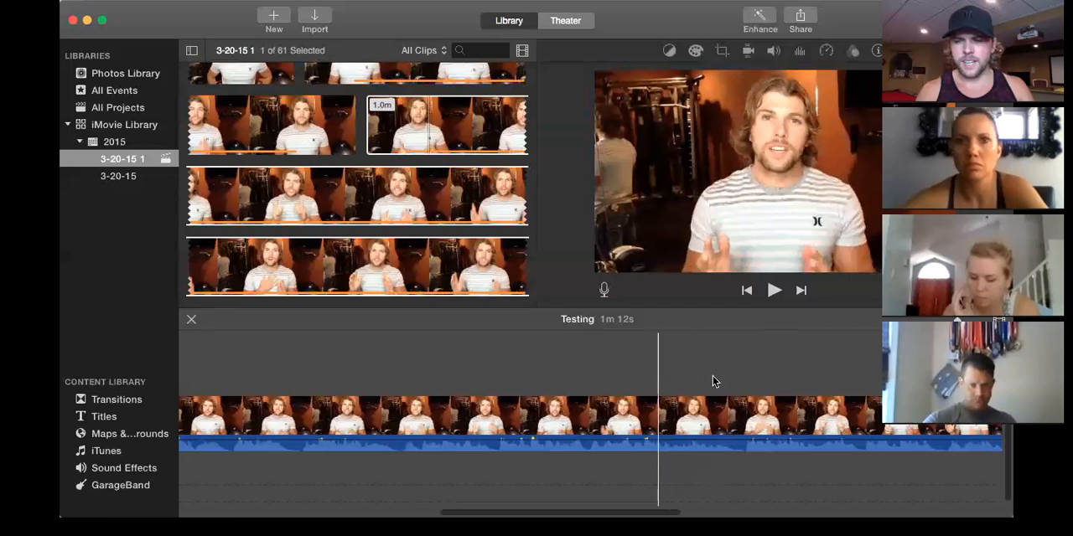
scroll(713, 381, "right", 13)
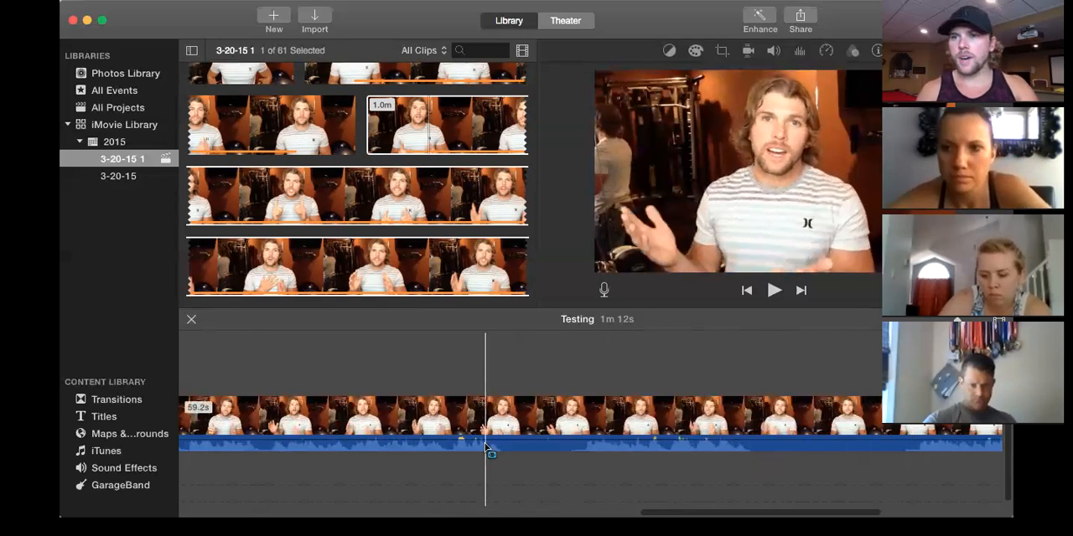
key("space")
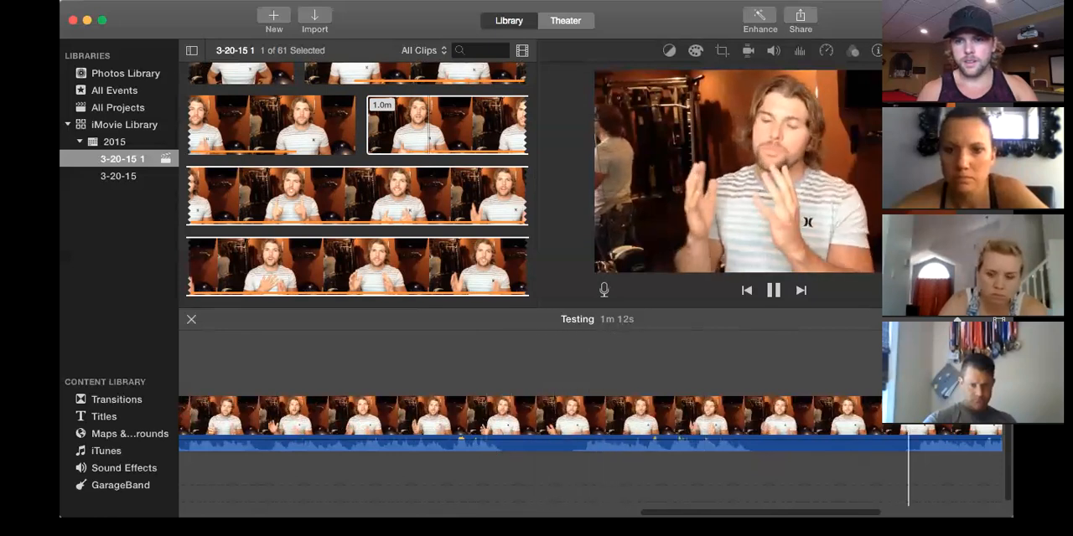
key("space")
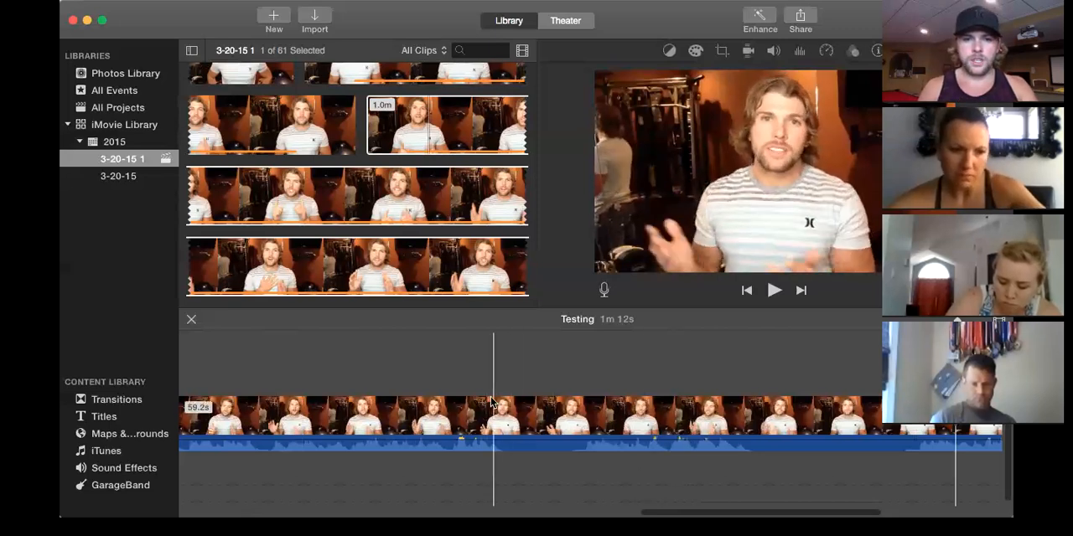
key("space")
key("space")
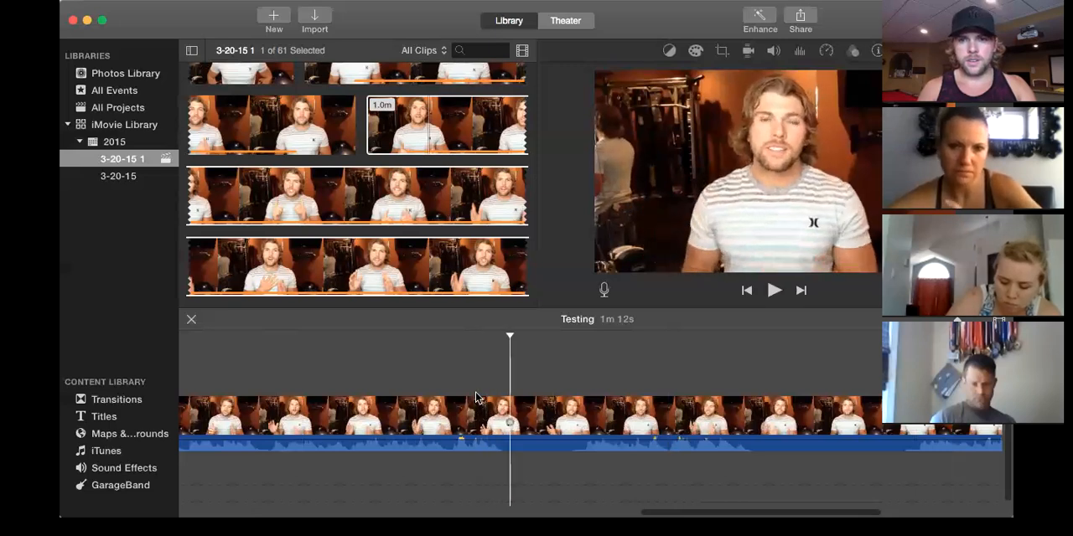
Select the botched stretch from the pause point to just before the speech resumes and delete it from the second clip.
left_click_drag(513, 428, 922, 438)
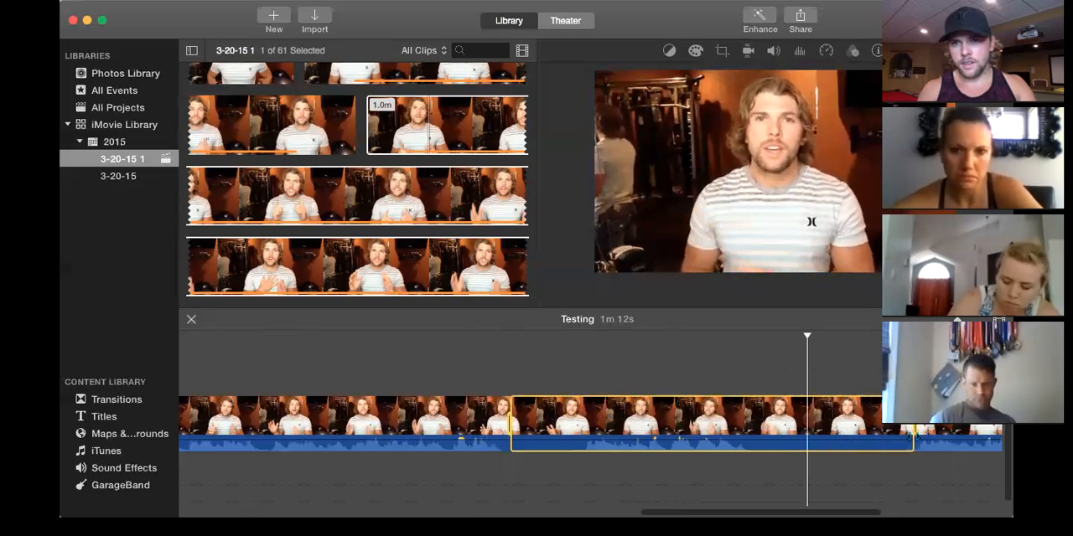
left_click_drag(910, 436, 912, 436)
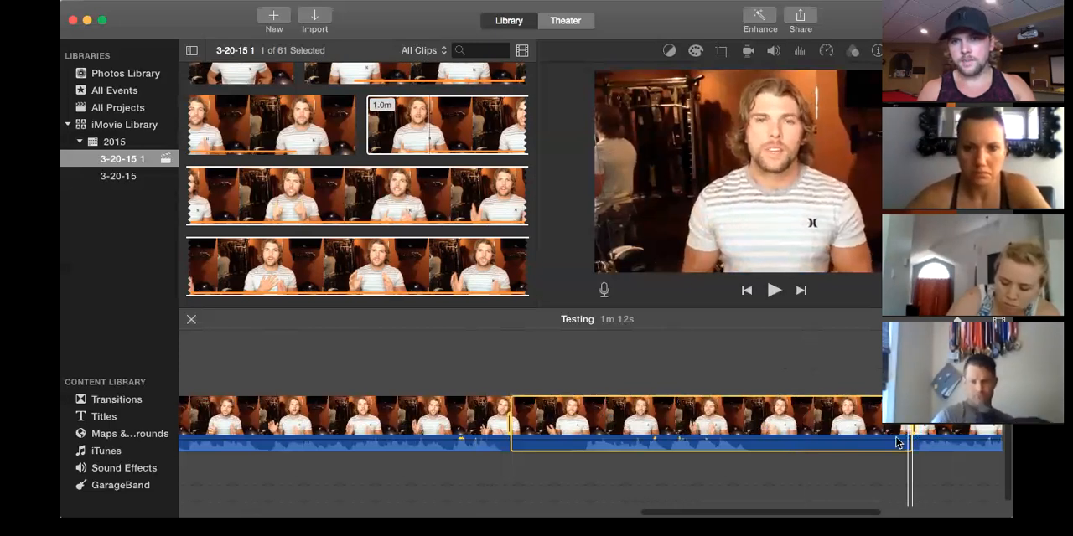
right_click(839, 432)
left_click(860, 388)
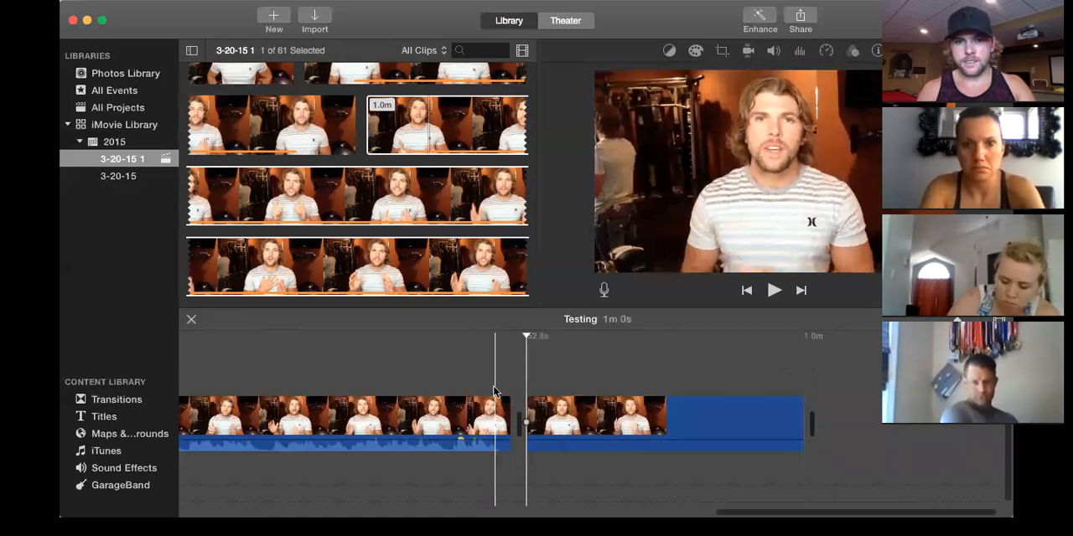
Play across the new cut in the second clip several times to check how the speech flows.
key("space")
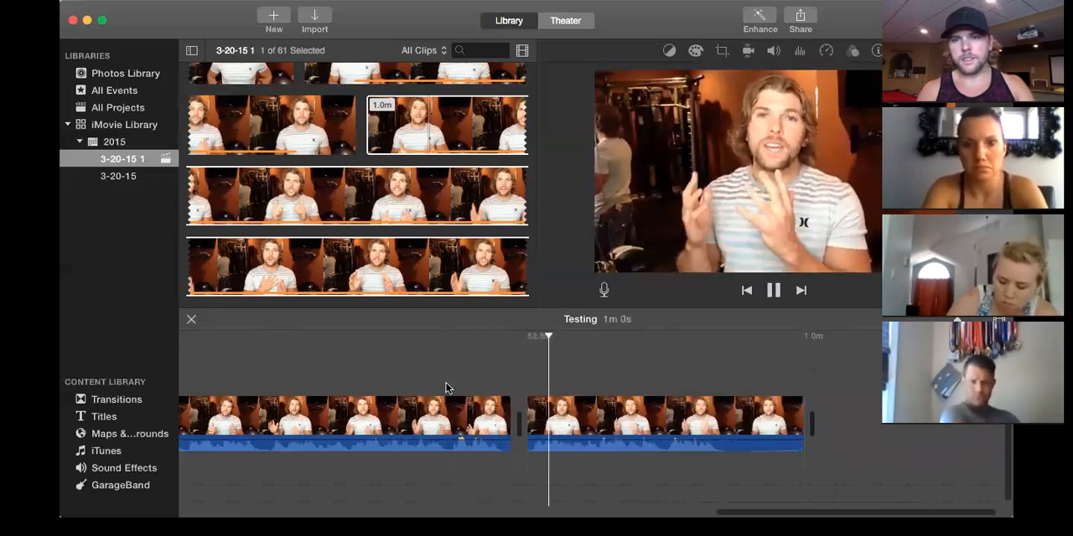
left_click(485, 366)
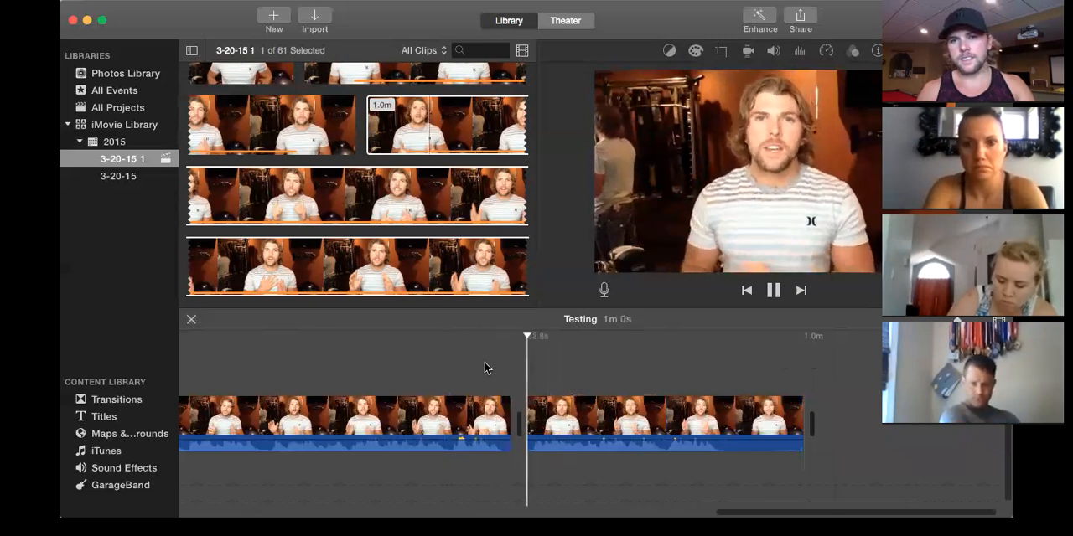
left_click(484, 370)
key("space")
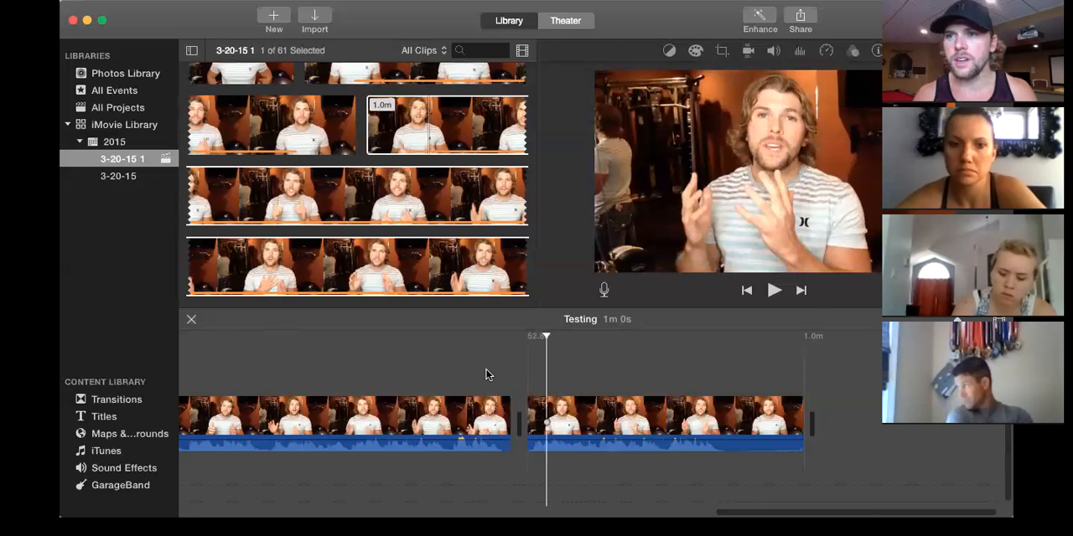
key("space")
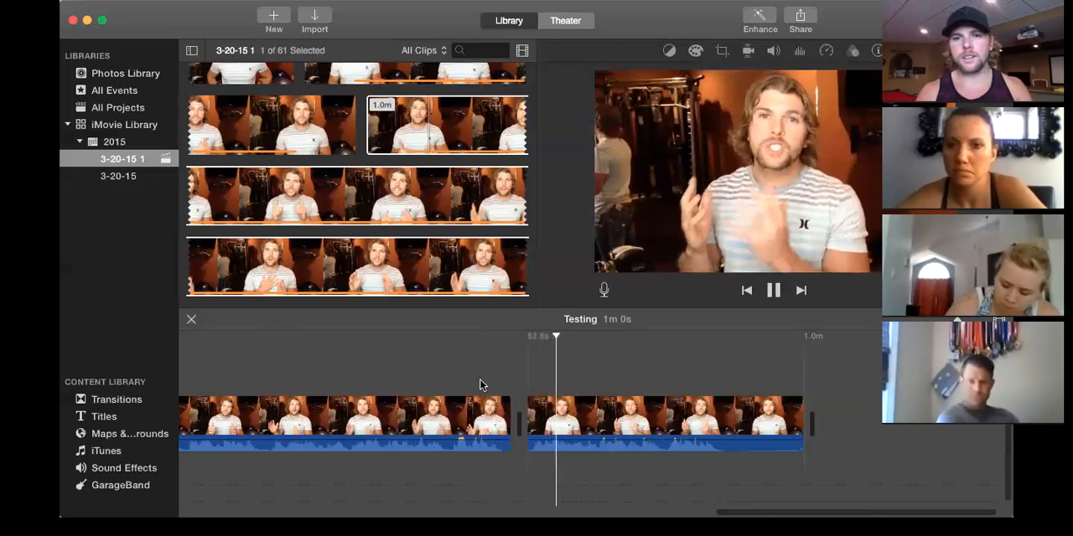
left_click(481, 384)
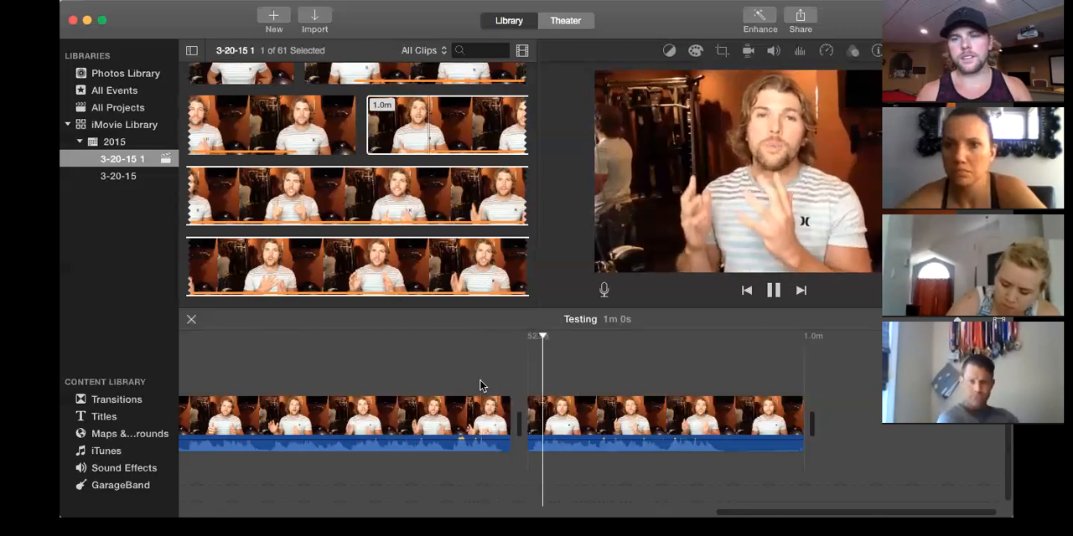
key("space")
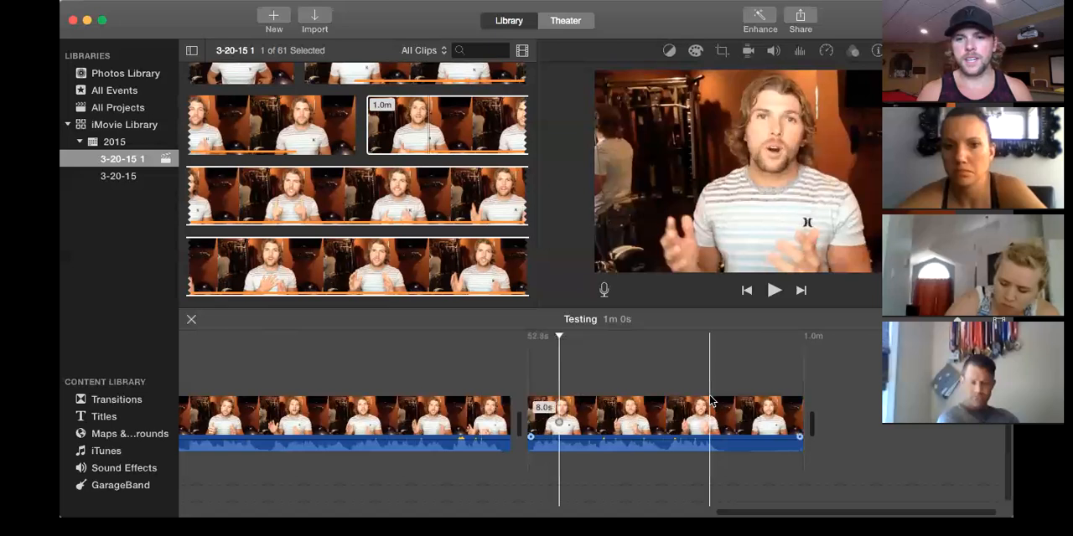
Locate where the speech stops in the last clip segment and cut out the silent ending after it.
key("space")
key("space")
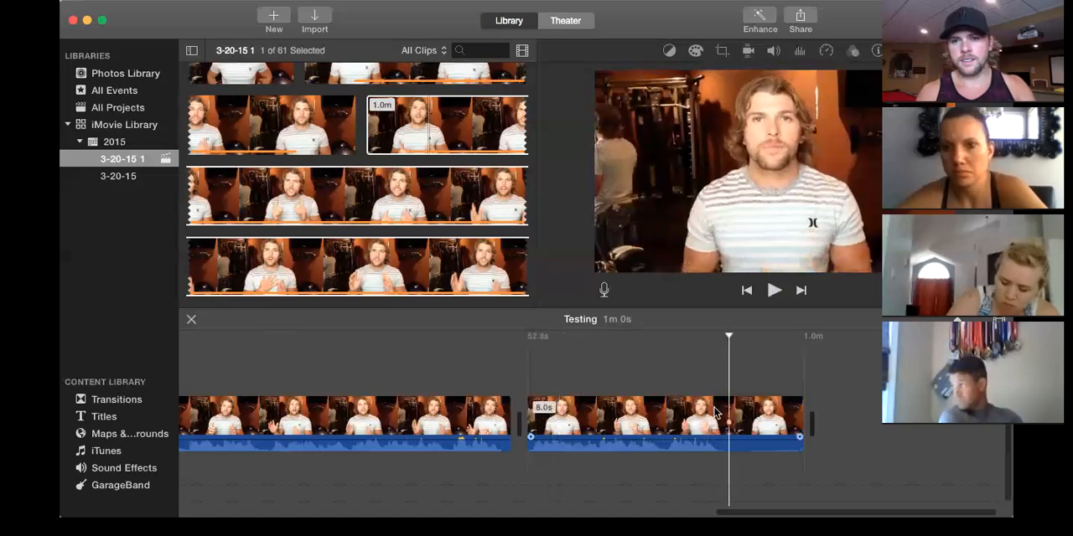
left_click_drag(731, 426, 800, 426)
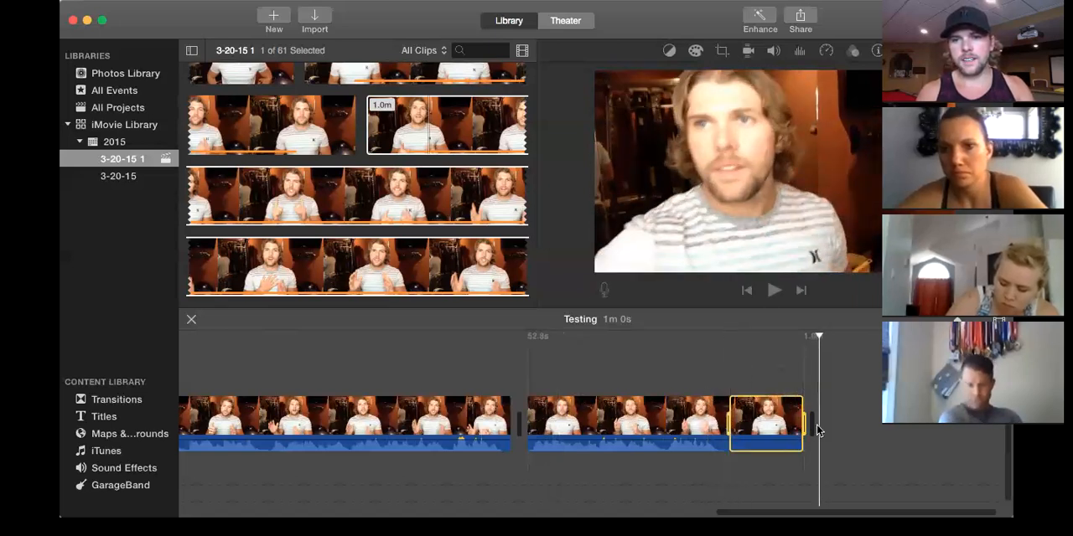
right_click(768, 423)
left_click(793, 362)
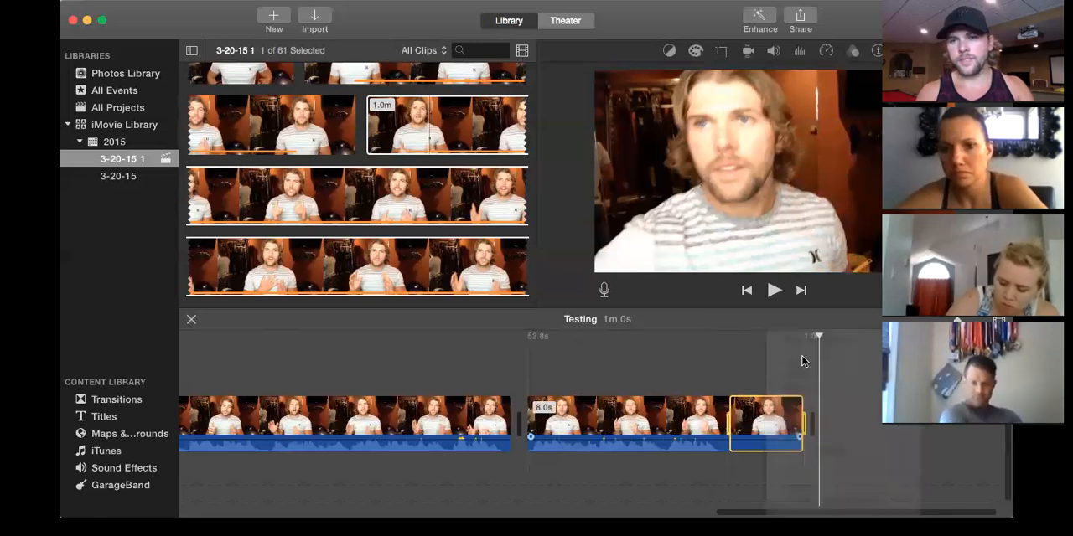
scroll(651, 349, "left", 10)
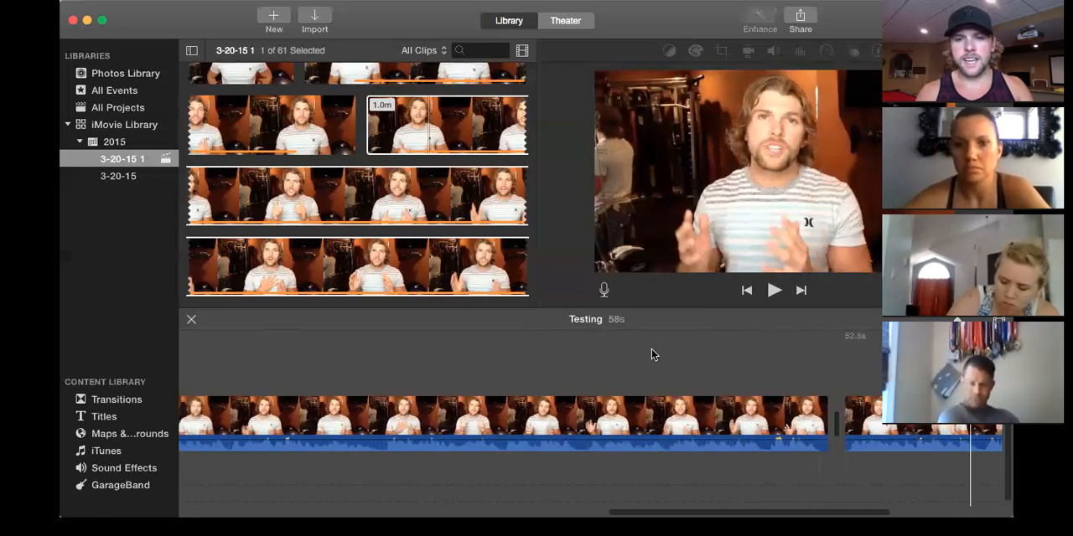
scroll(651, 355, "left", 3)
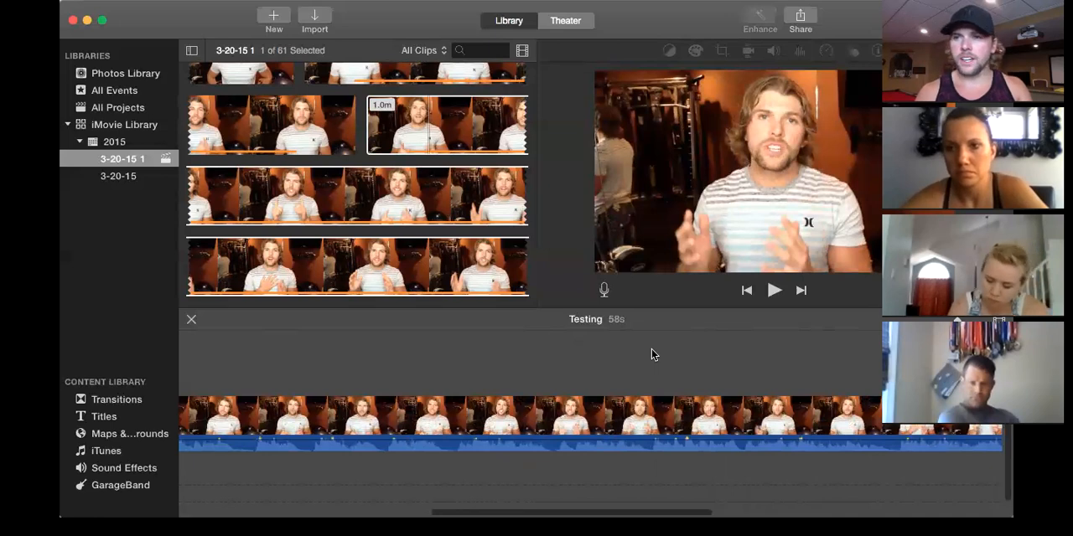
scroll(651, 348, "left", 15)
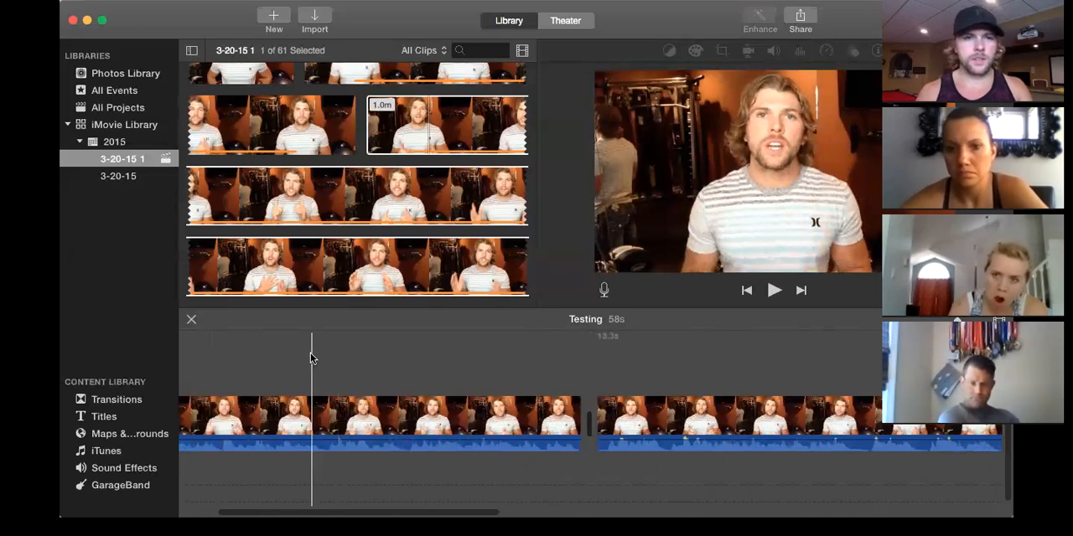
Insert the photo of the two convertibles from the event at the very start of the timeline and play through it.
scroll(310, 352, "left", 5)
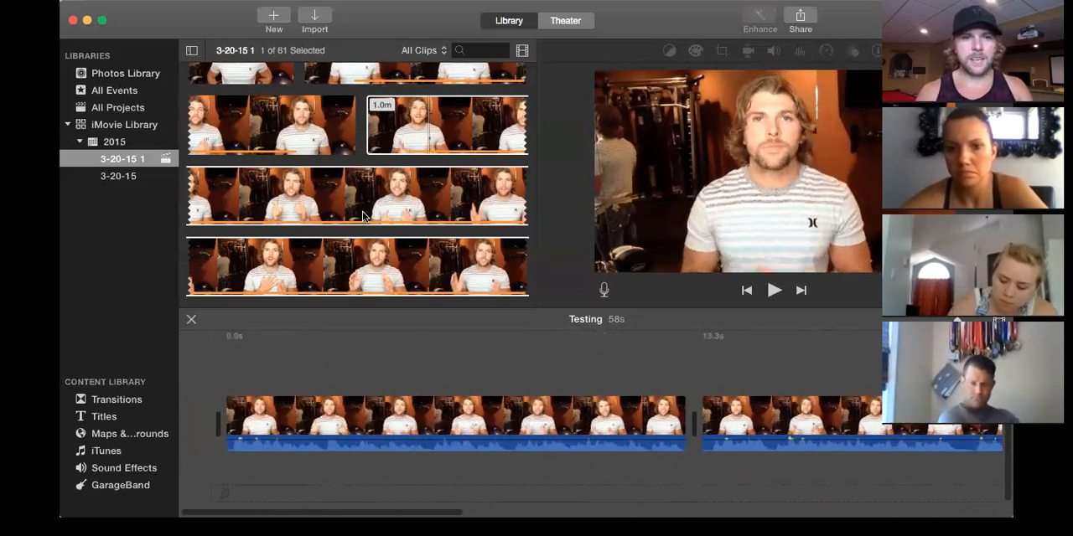
scroll(362, 211, "up", 5)
scroll(362, 211, "up", 10)
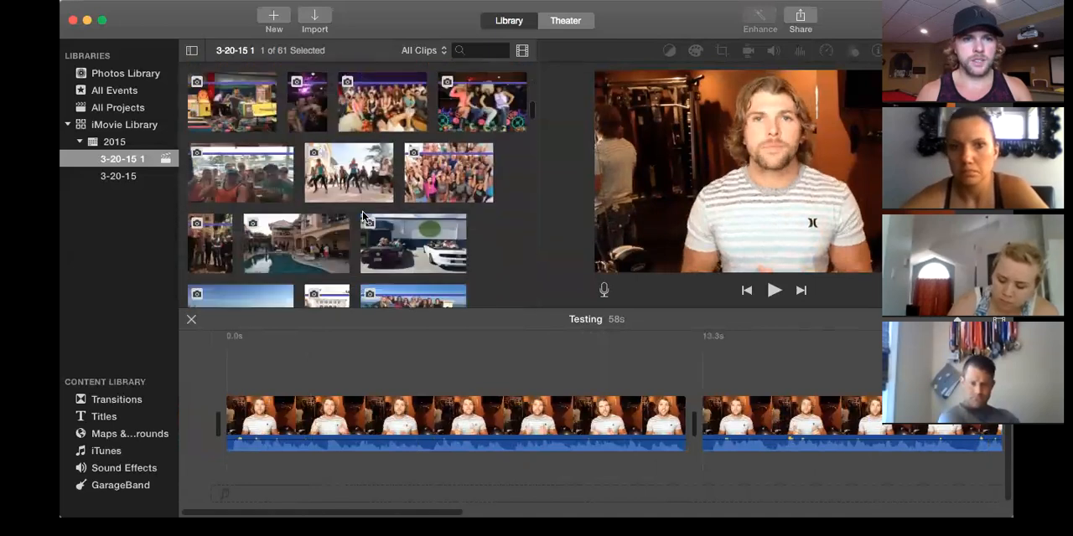
scroll(363, 216, "down", 2)
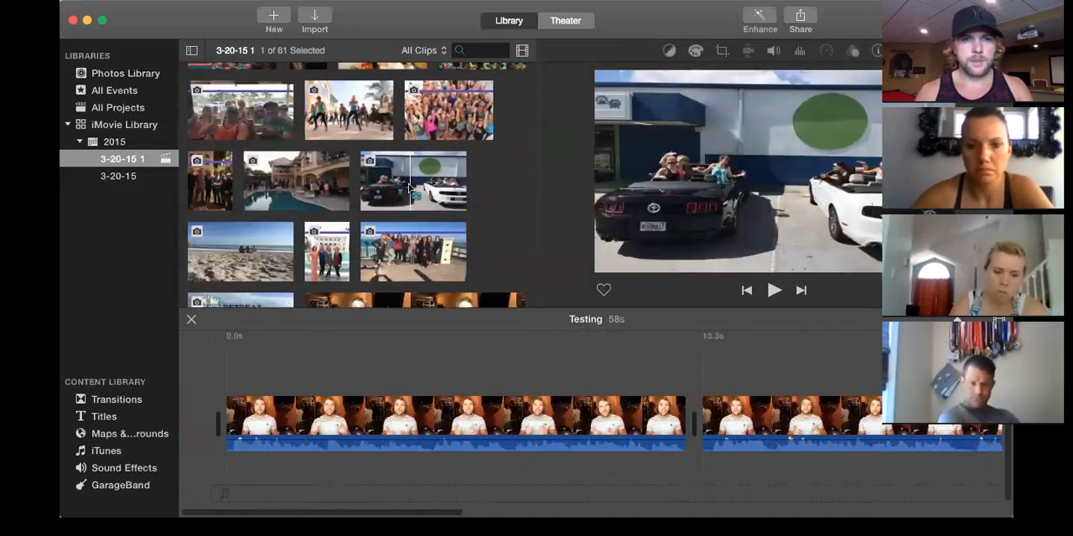
right_click(410, 189)
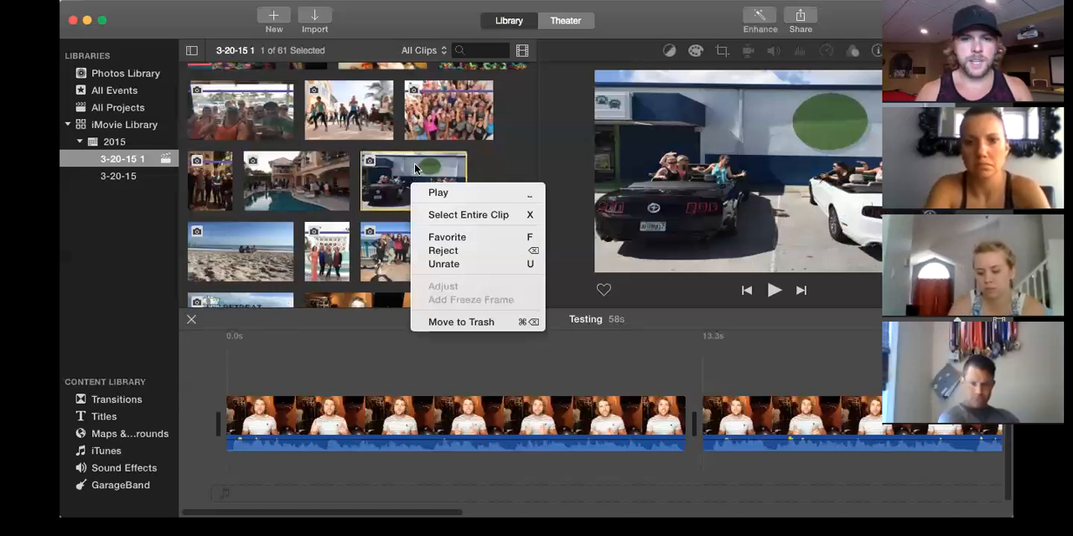
left_click(415, 169)
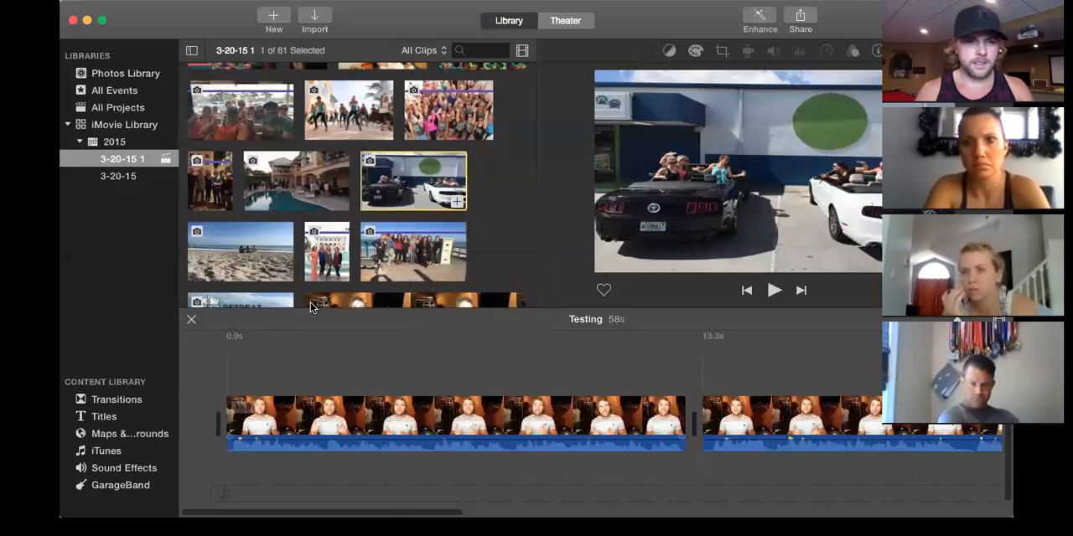
left_click_drag(405, 185, 318, 419)
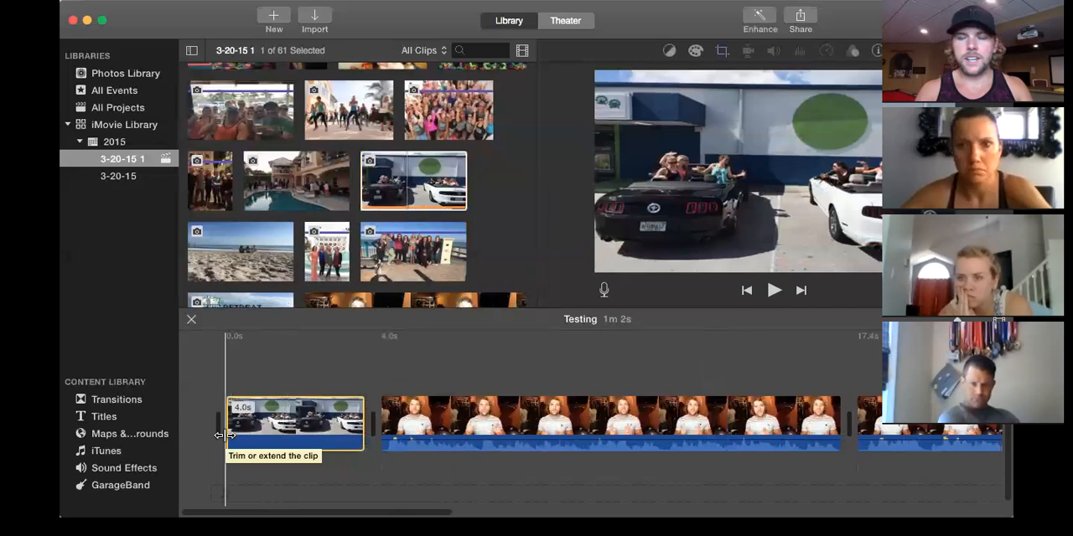
key("space")
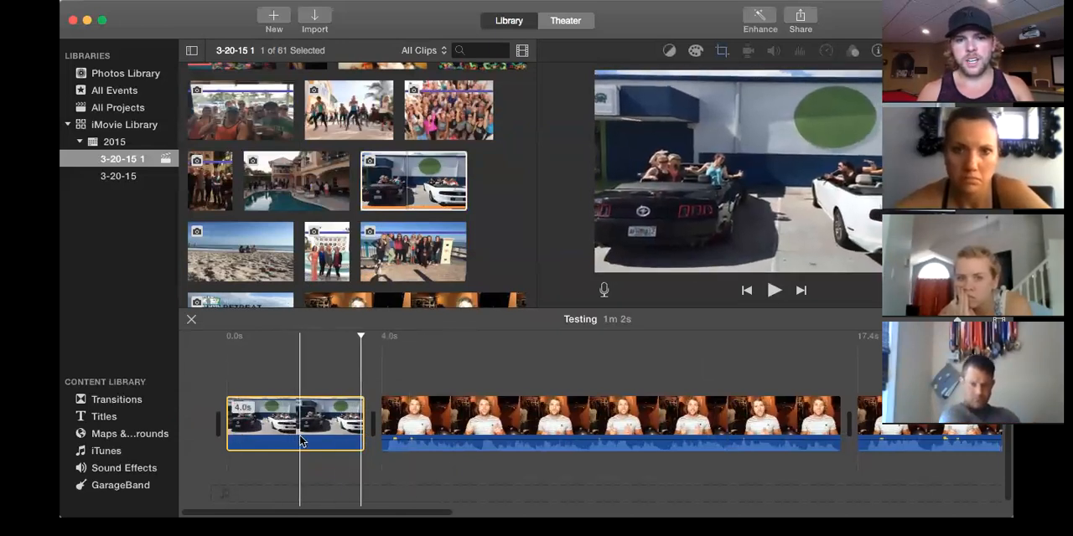
Show the opening photo's crop styles, try Fit, and set the style to Ken Burns.
left_click(723, 51)
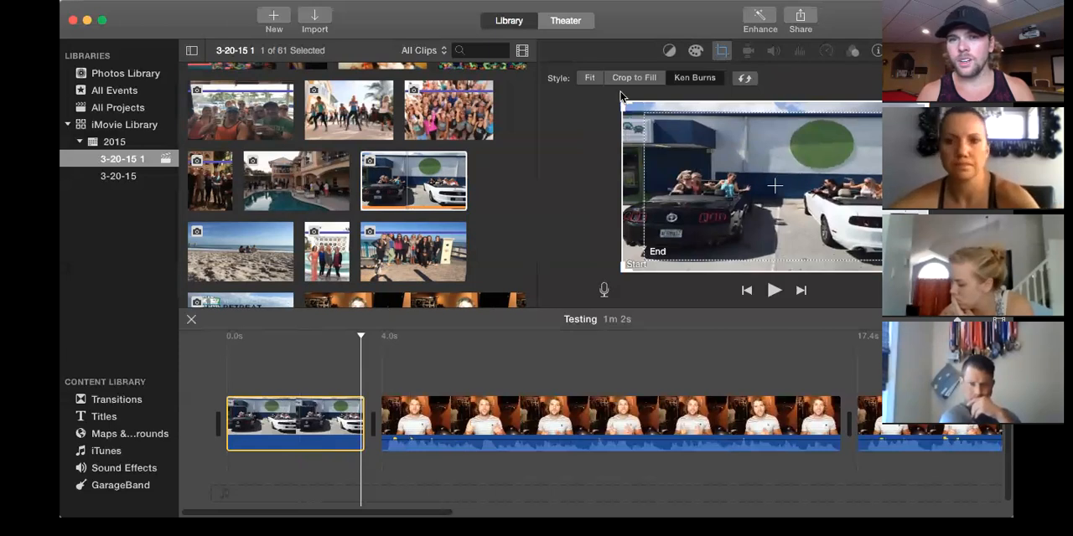
left_click(598, 83)
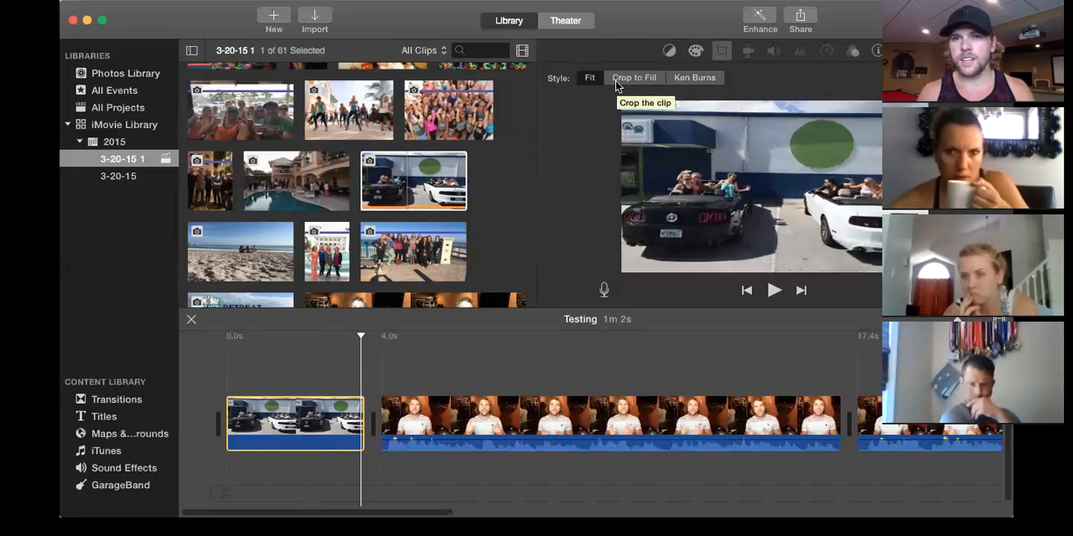
left_click(683, 82)
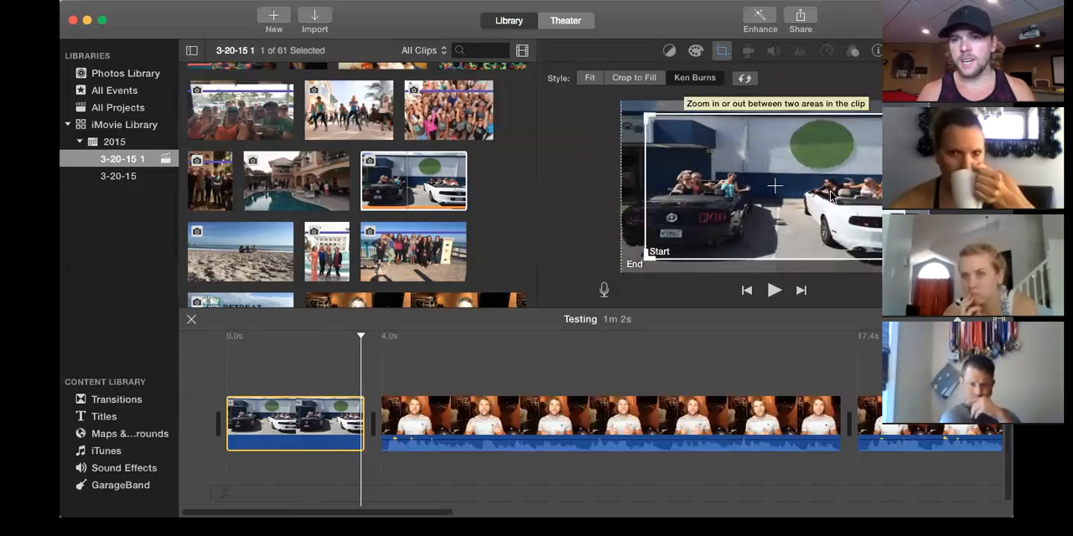
Shift the Ken Burns start frame toward the photo's left edge and play the opening photo to check the movement.
left_click_drag(830, 191, 807, 192)
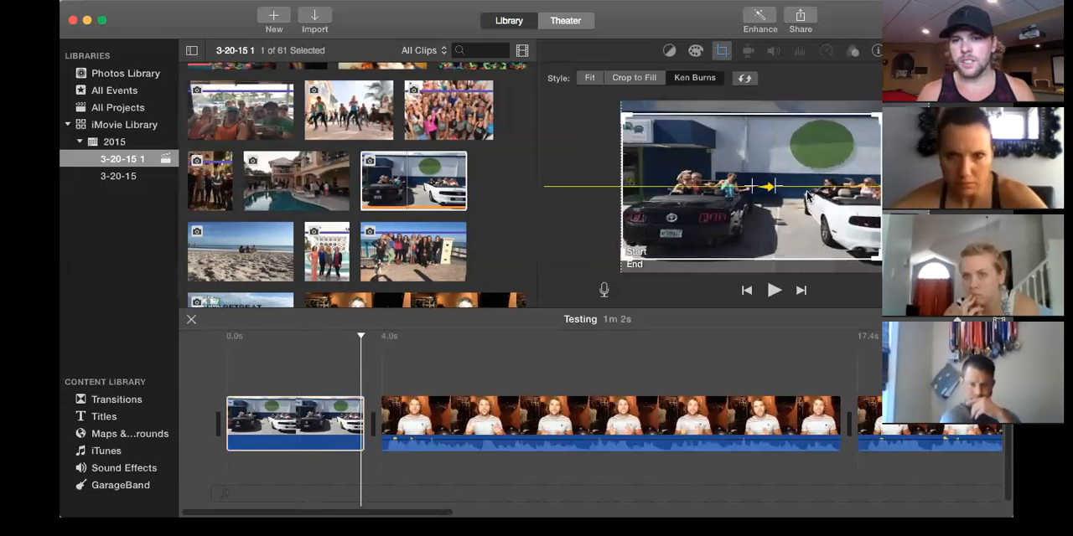
left_click_drag(904, 199, 912, 204)
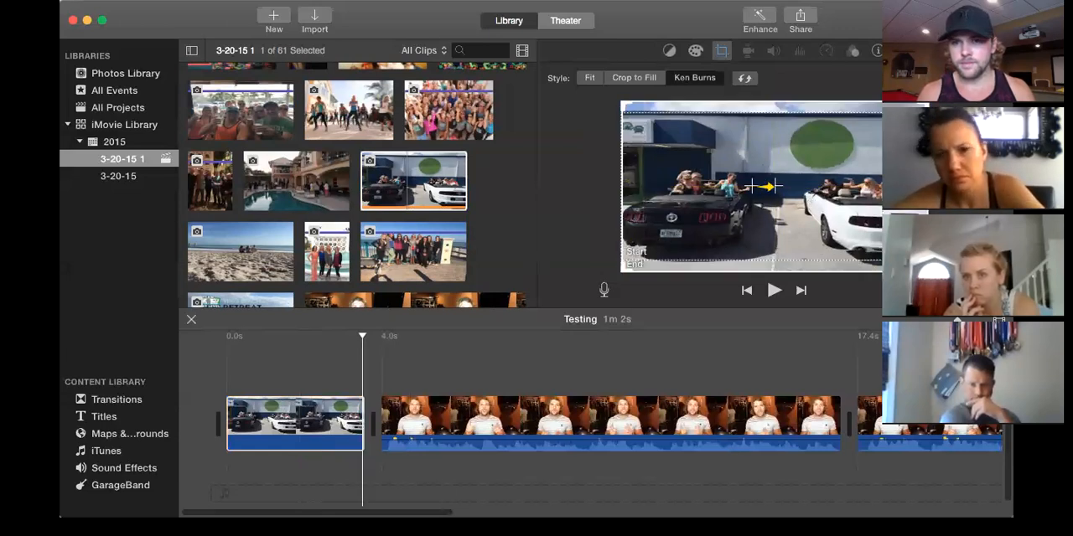
left_click(765, 195)
left_click(635, 264)
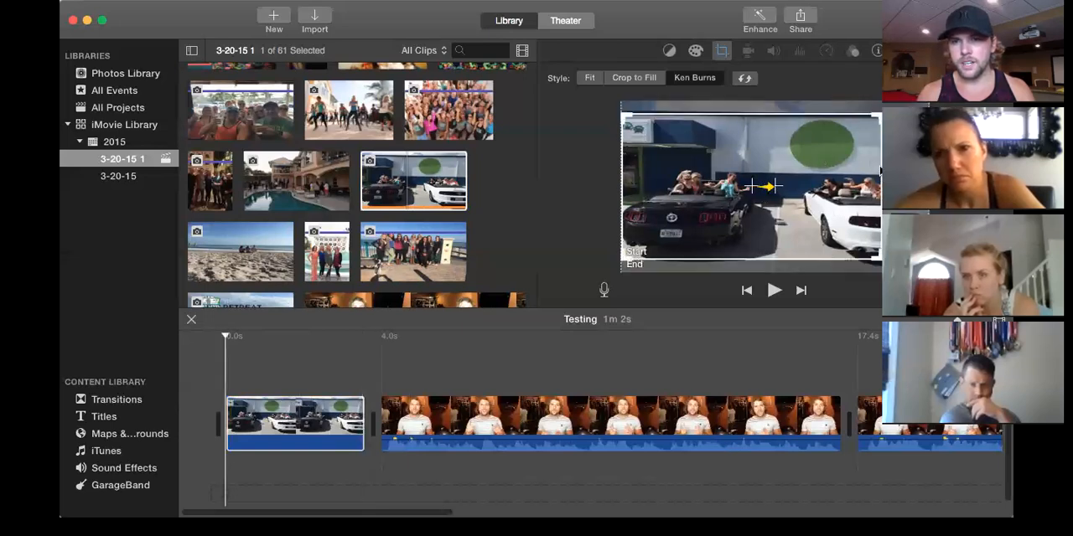
key("space")
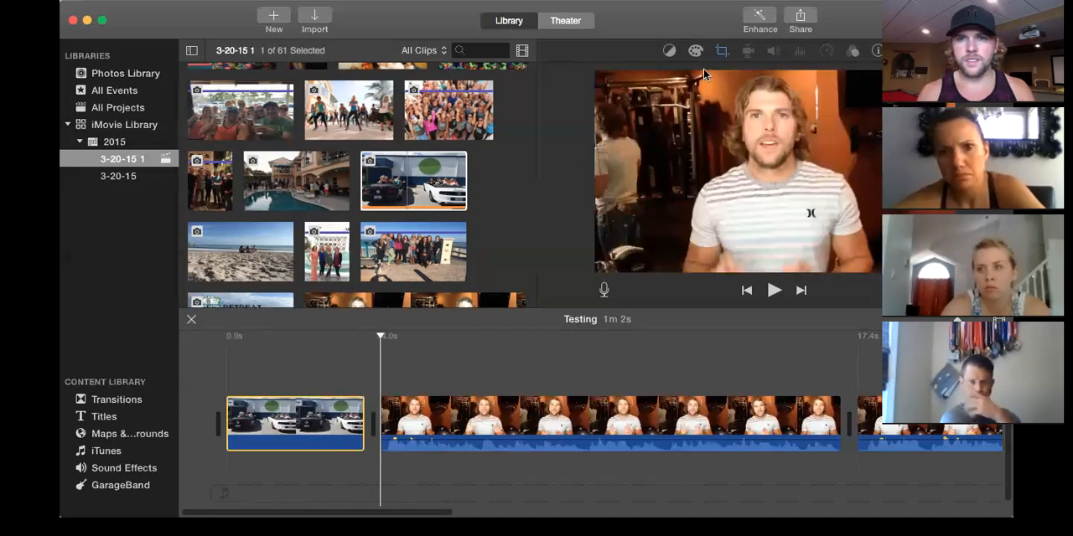
Show the opening photo's color correction controls and play from the photo into the first talking clip.
left_click(696, 50)
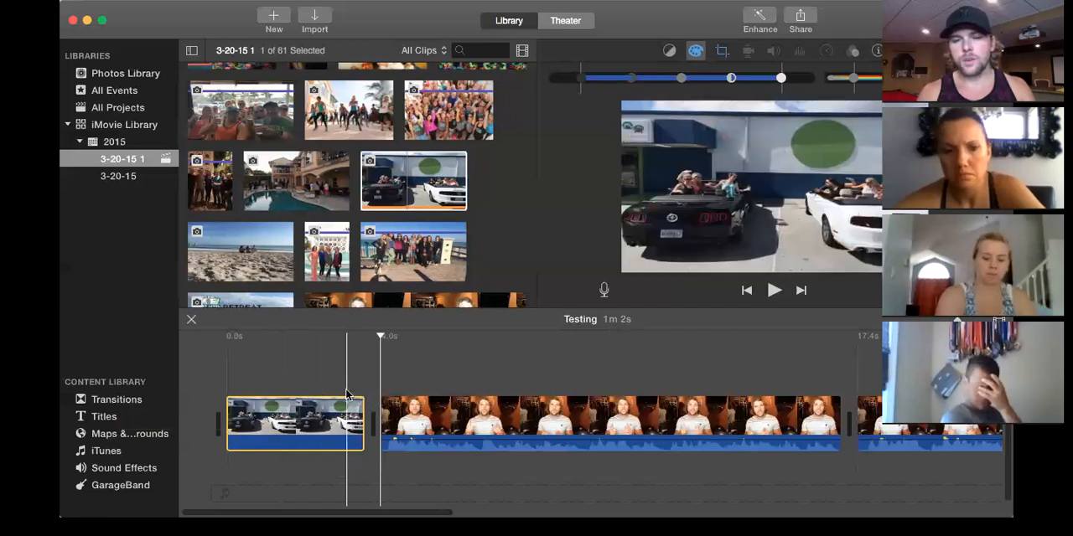
key("space")
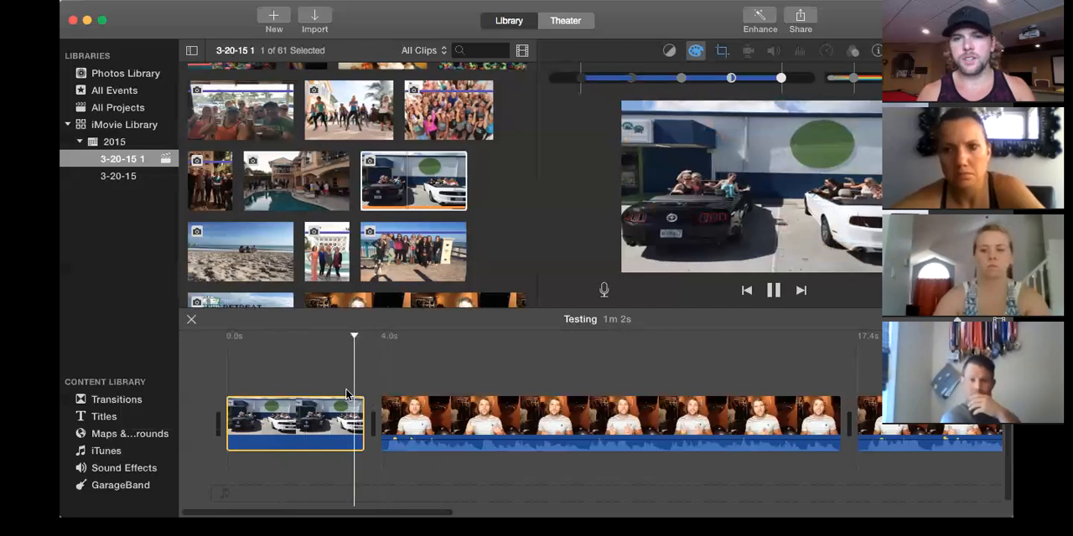
key("space")
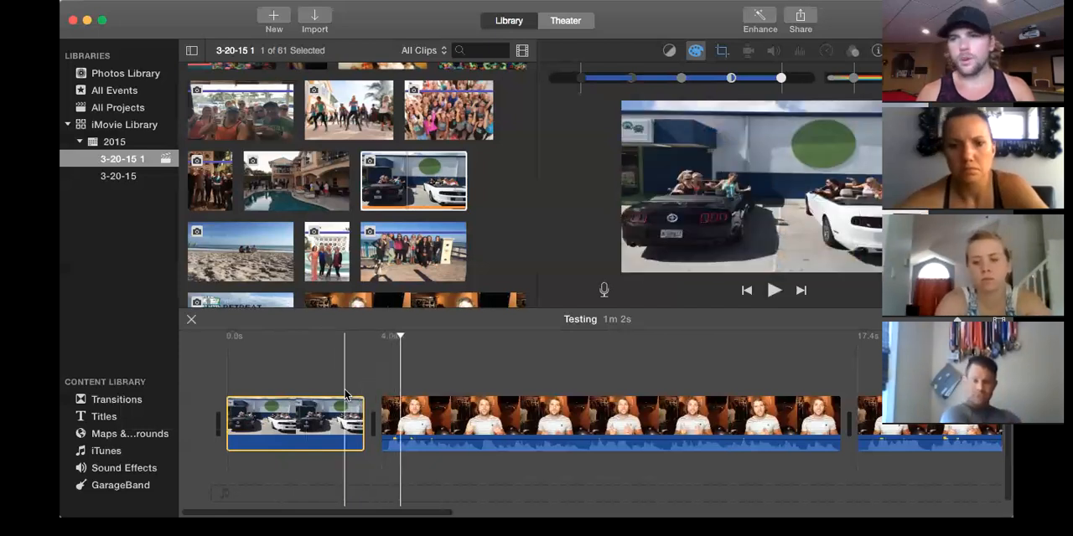
Add a Spin Out transition between the convertibles photo and the first talking clip and play across it.
left_click(108, 402)
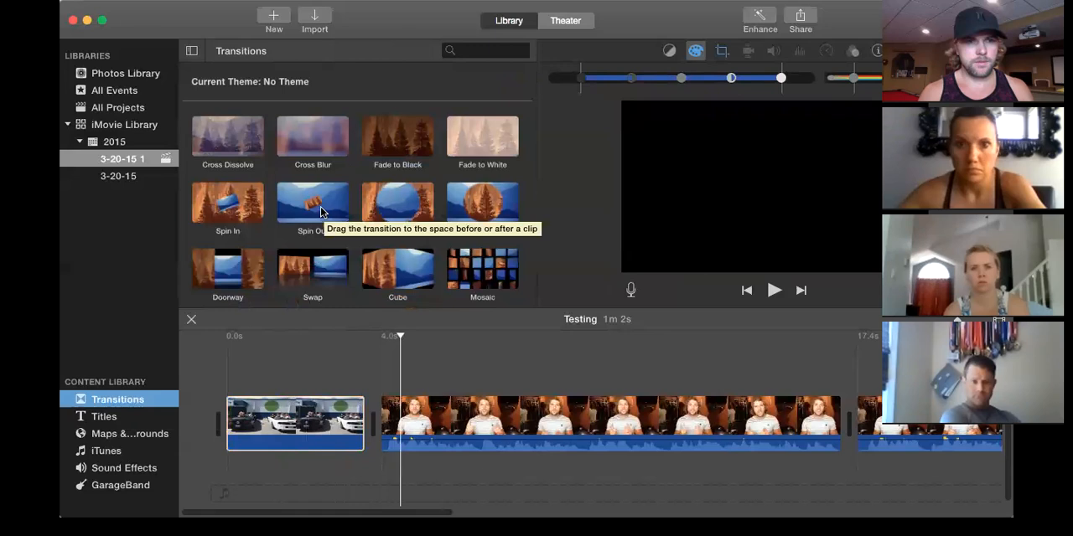
left_click(315, 214)
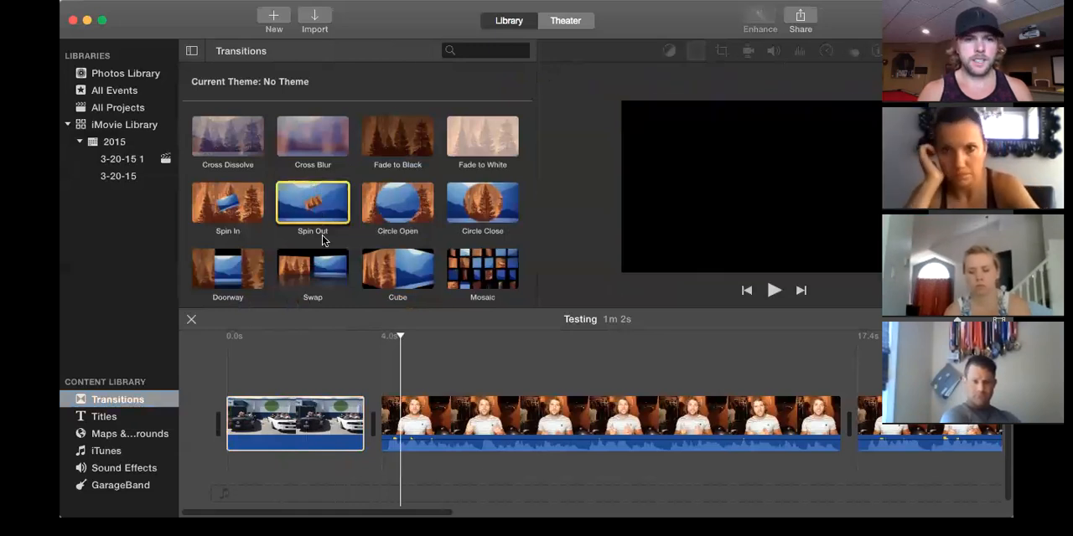
left_click_drag(361, 350, 364, 345)
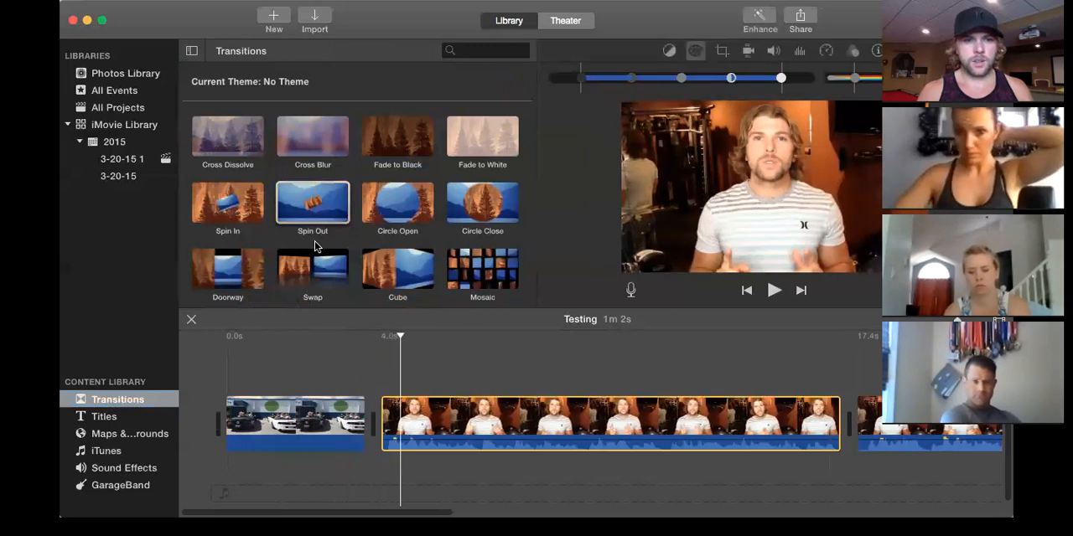
left_click_drag(315, 245, 373, 415)
left_click(356, 414)
key("space")
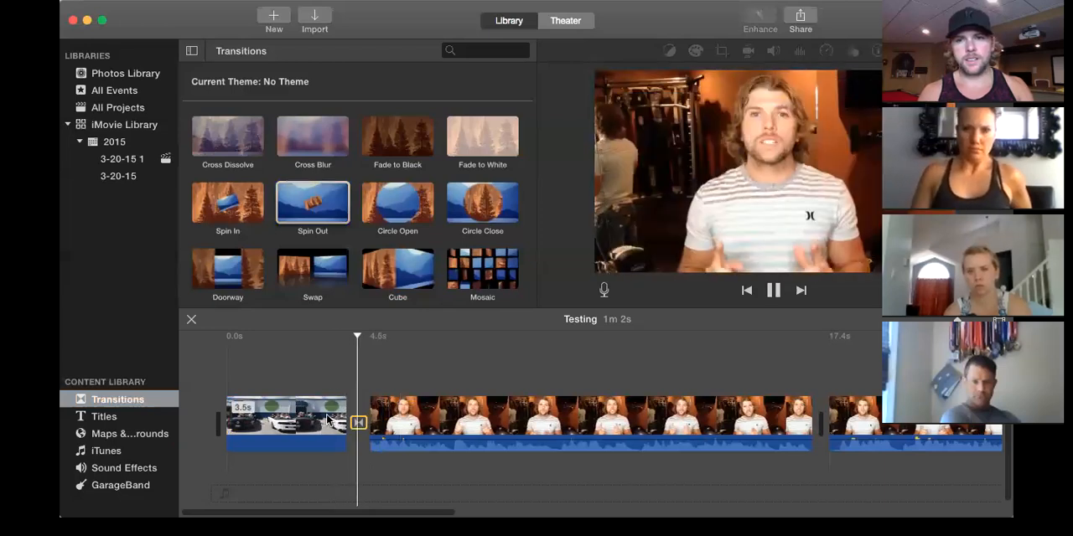
left_click(324, 377)
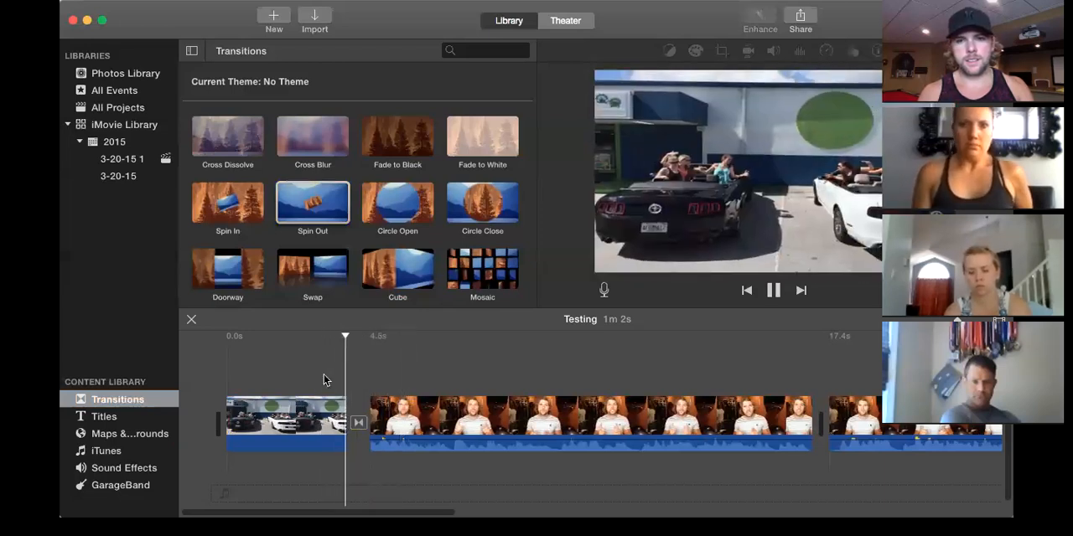
key("space")
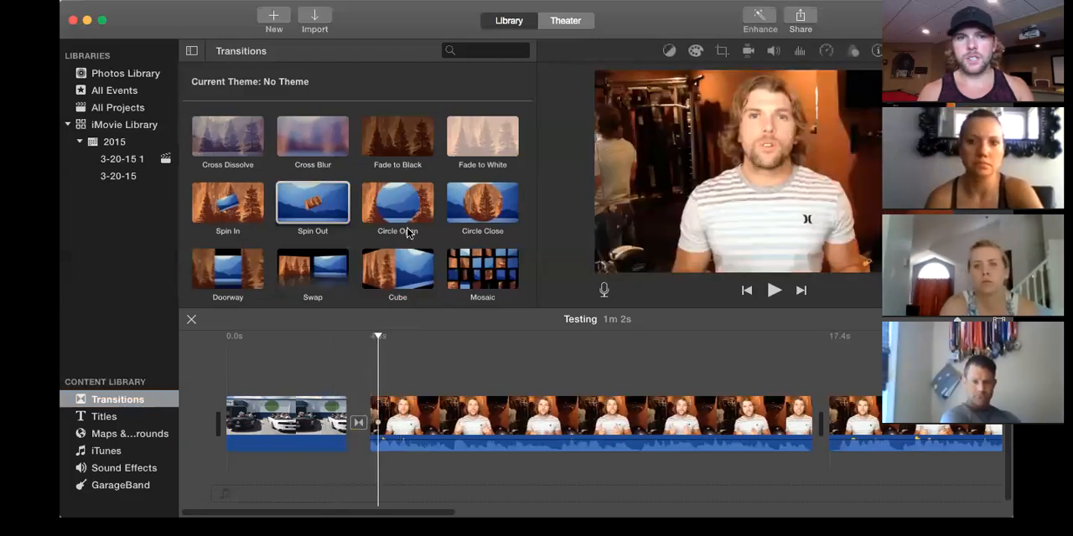
Replace the transition after the opening photo with Puzzle Right and play across it.
scroll(406, 232, "down", 3)
scroll(407, 232, "down", 3)
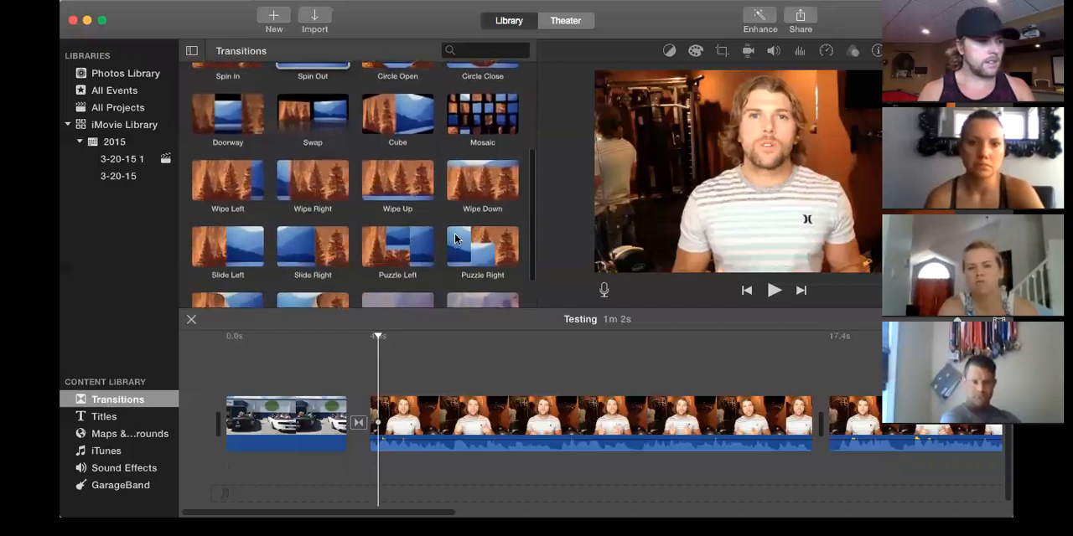
left_click_drag(455, 240, 356, 423)
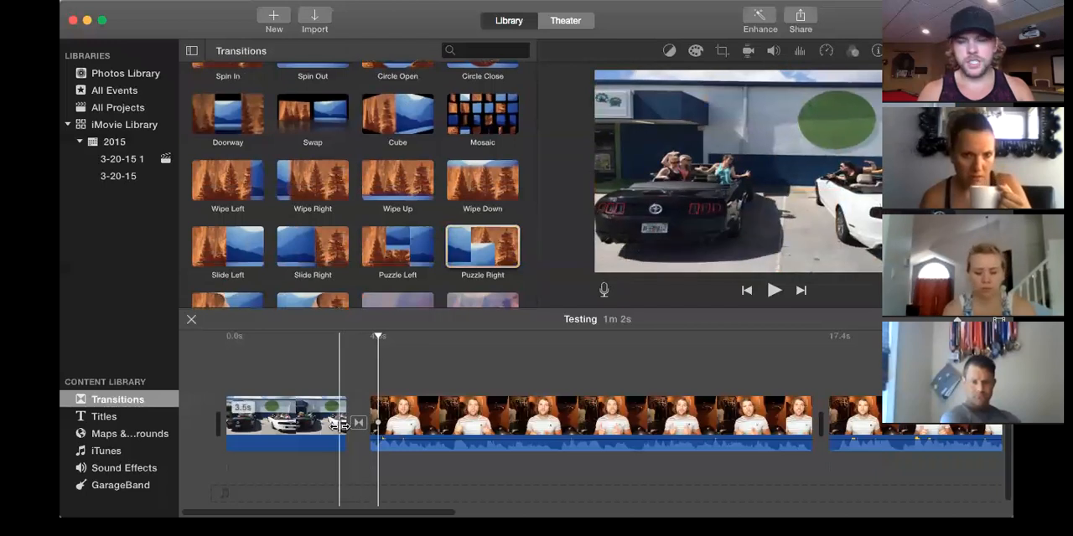
key("space")
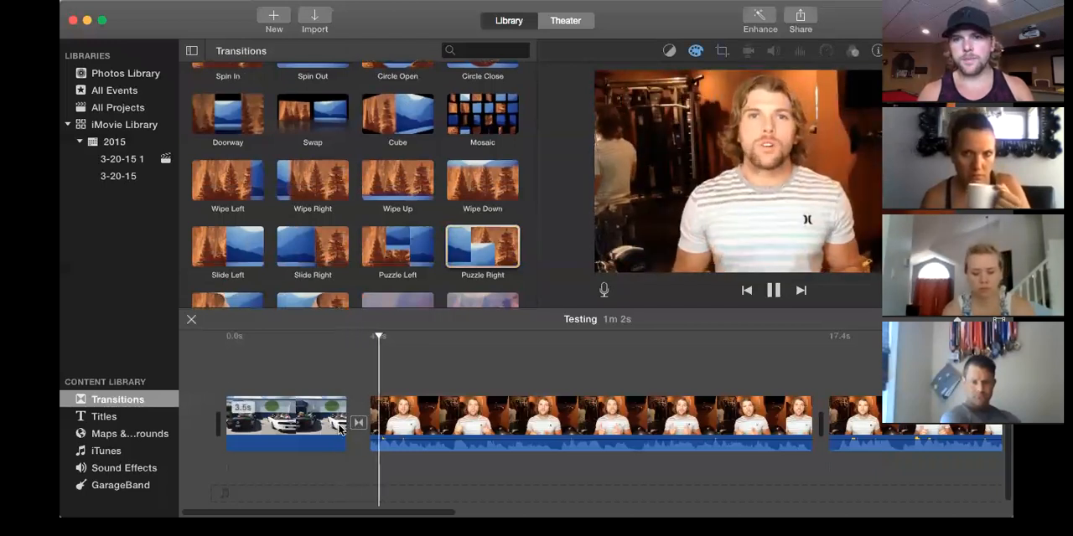
left_click(335, 392)
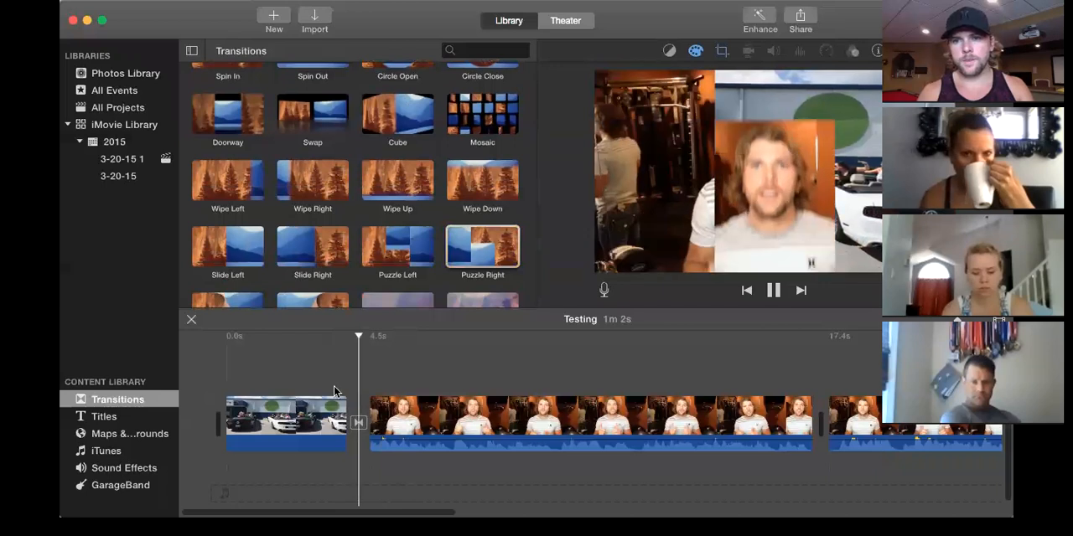
key("space")
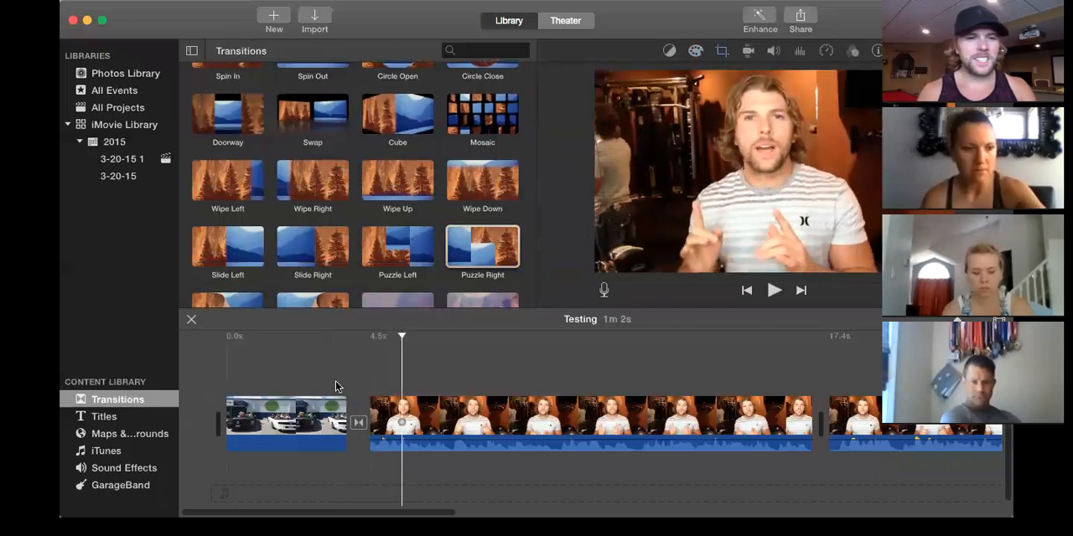
scroll(422, 199, "down", 3)
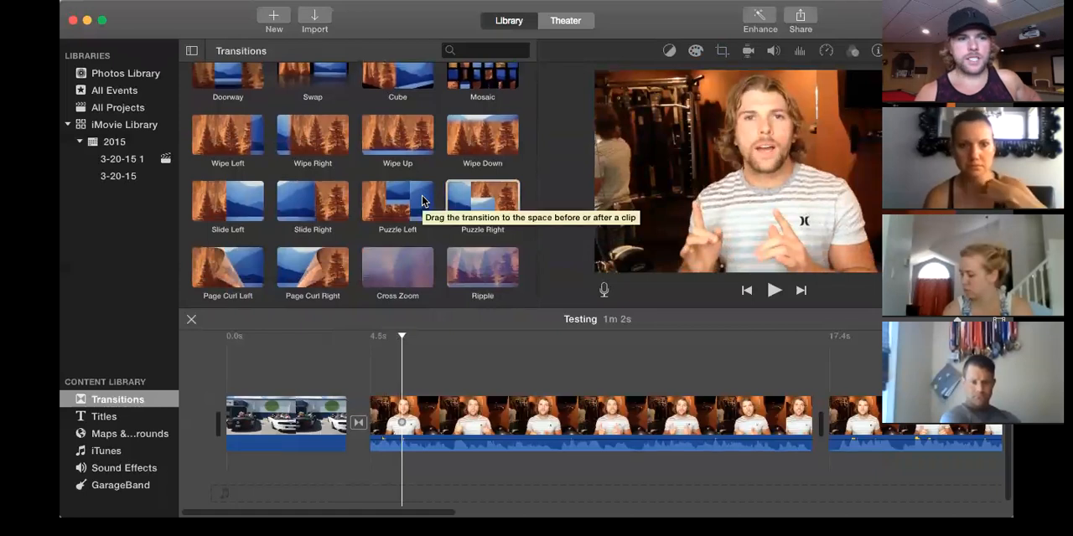
Add a Standard title at the start of the timeline, before the convertibles photo.
left_click(106, 416)
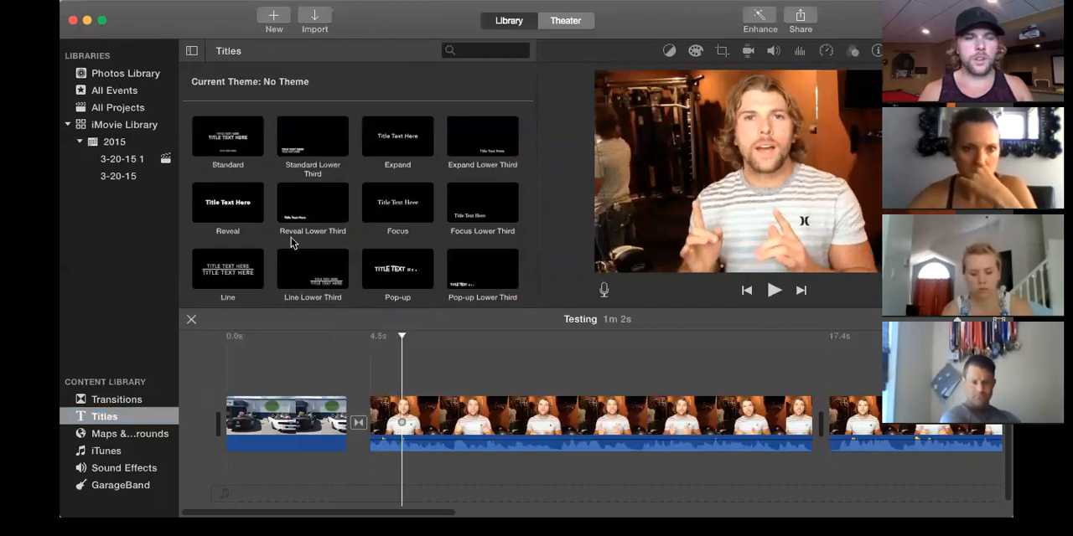
left_click(219, 139)
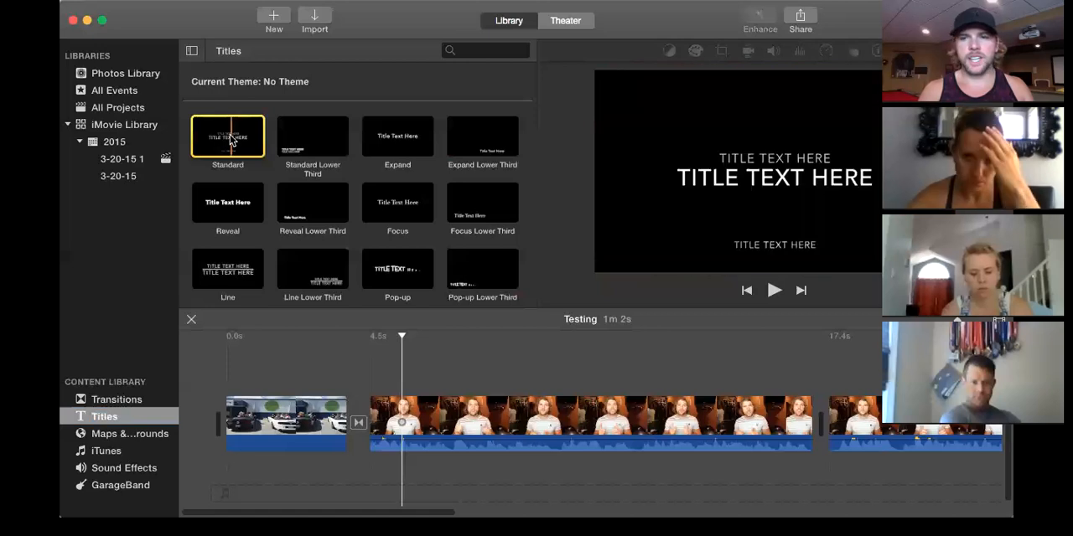
left_click_drag(232, 141, 238, 428)
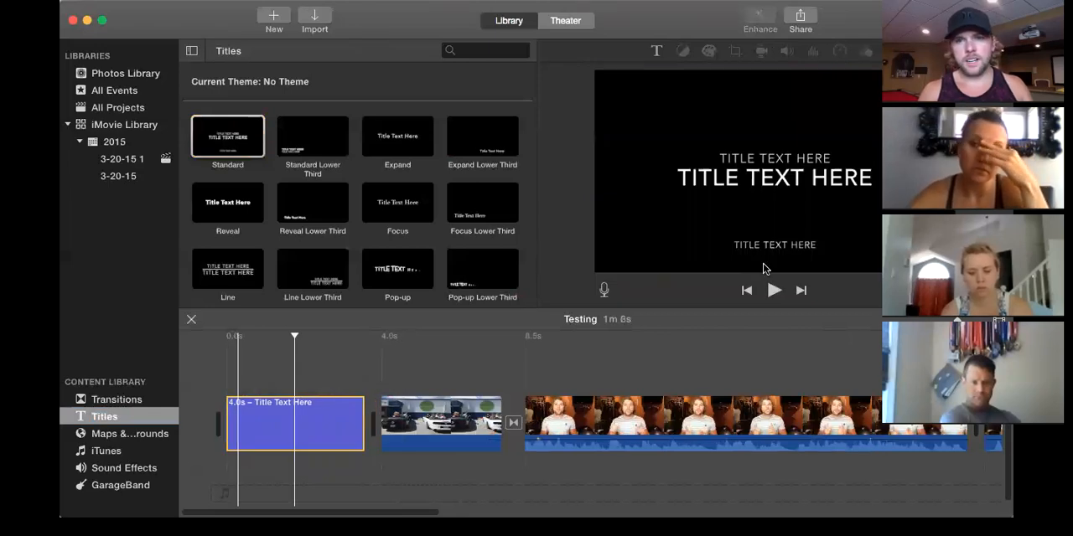
Set the title's small upper line to "HEY YA'LL" and its main line to "TESTING RUN", leaving the bottom line blank.
left_click(764, 173)
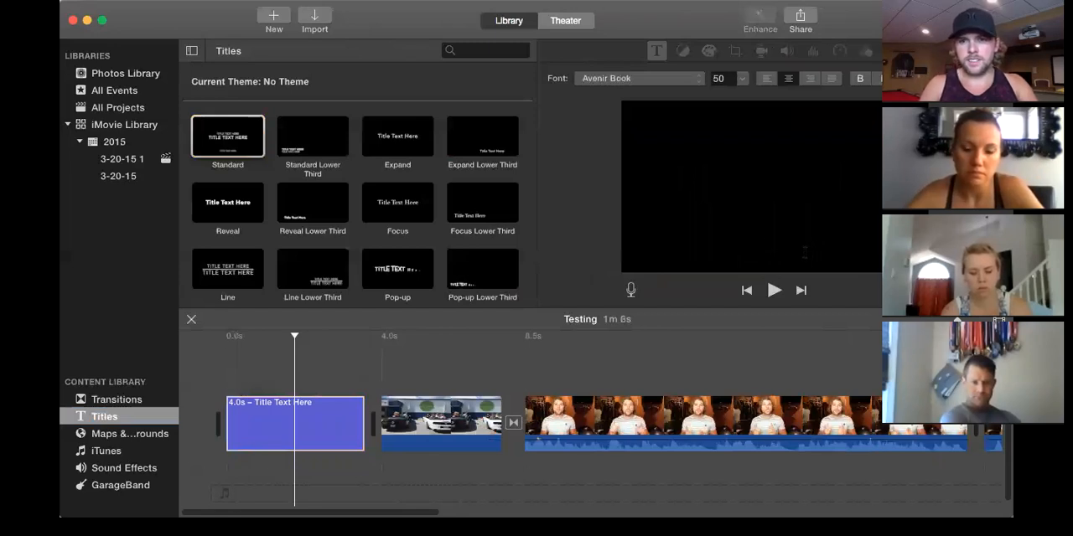
left_click(778, 131)
left_click(261, 419)
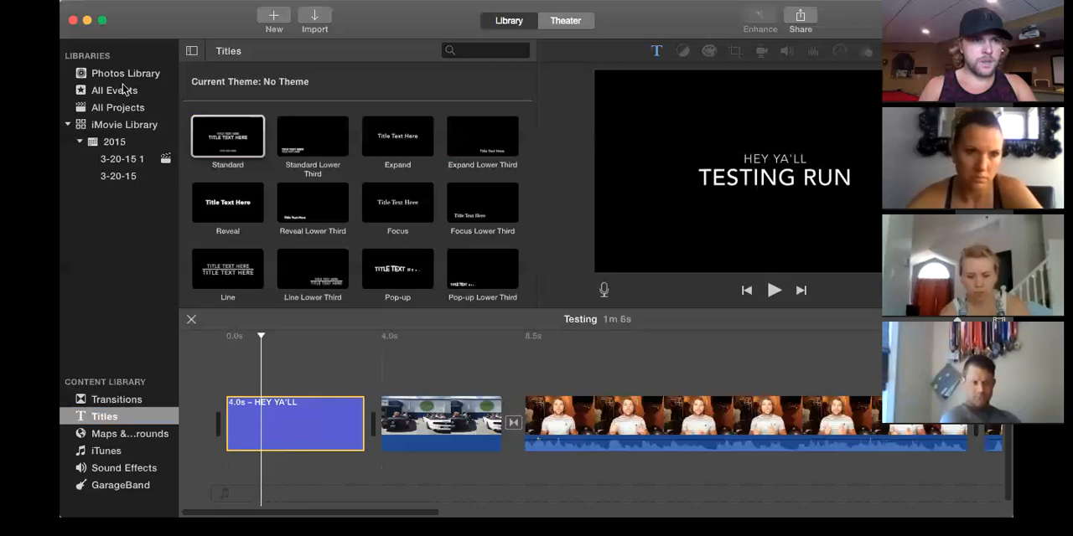
Overlay the photo of the man holding a book above the opening title, matching its start, and play across it.
left_click(123, 125)
scroll(298, 172, "down", 5)
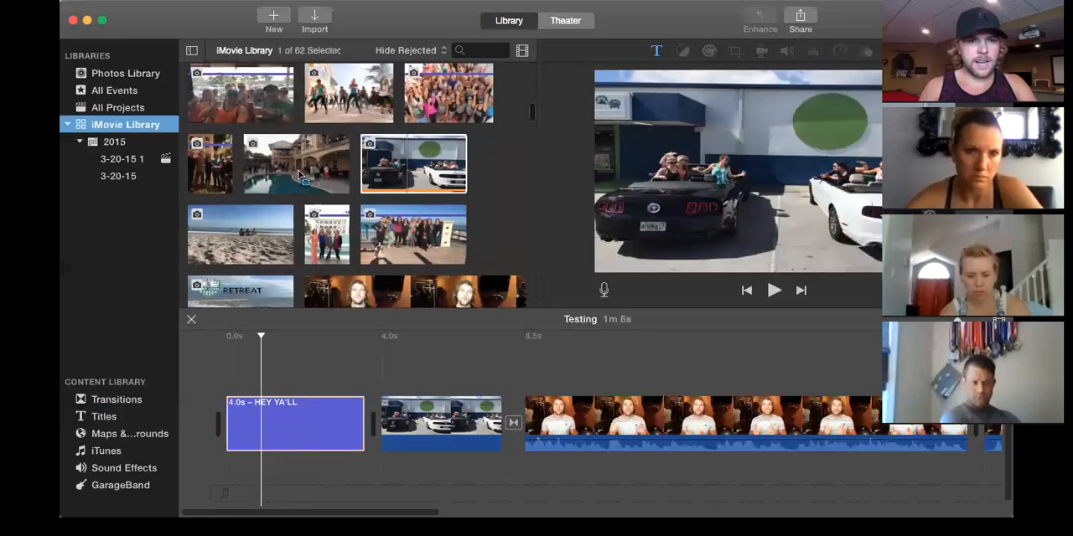
scroll(298, 169, "up", 4)
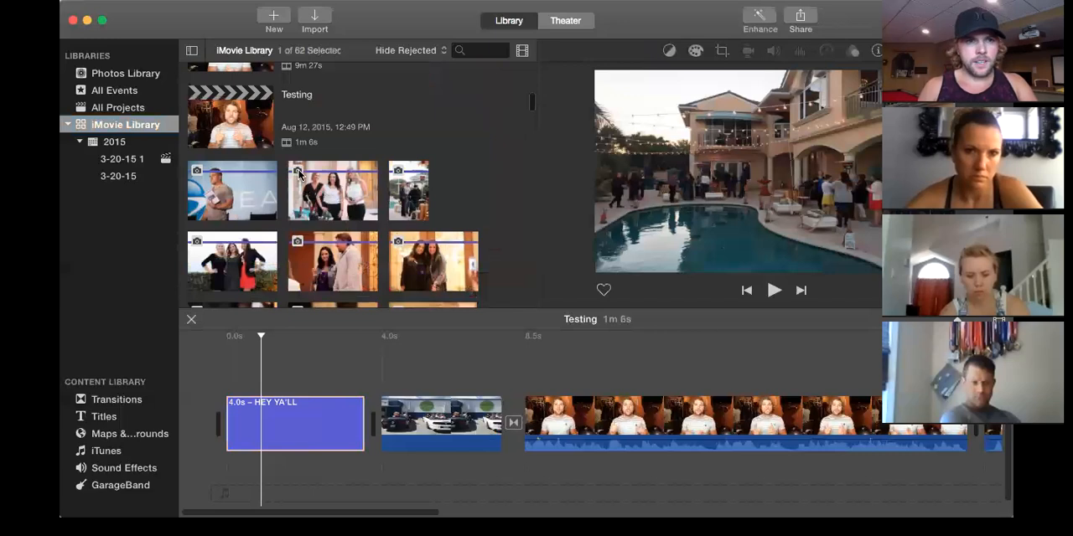
left_click(242, 193)
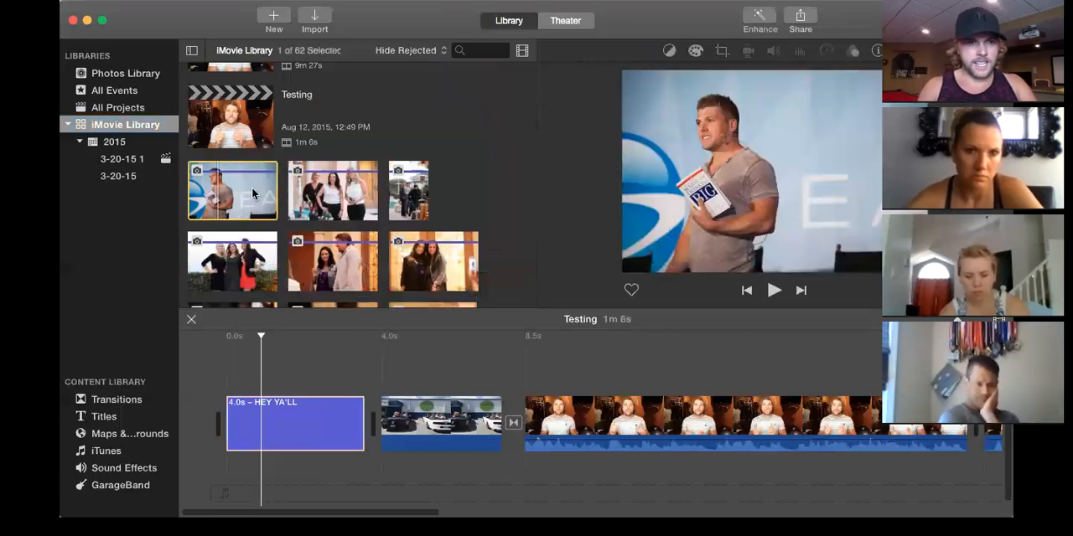
left_click_drag(271, 301, 228, 379)
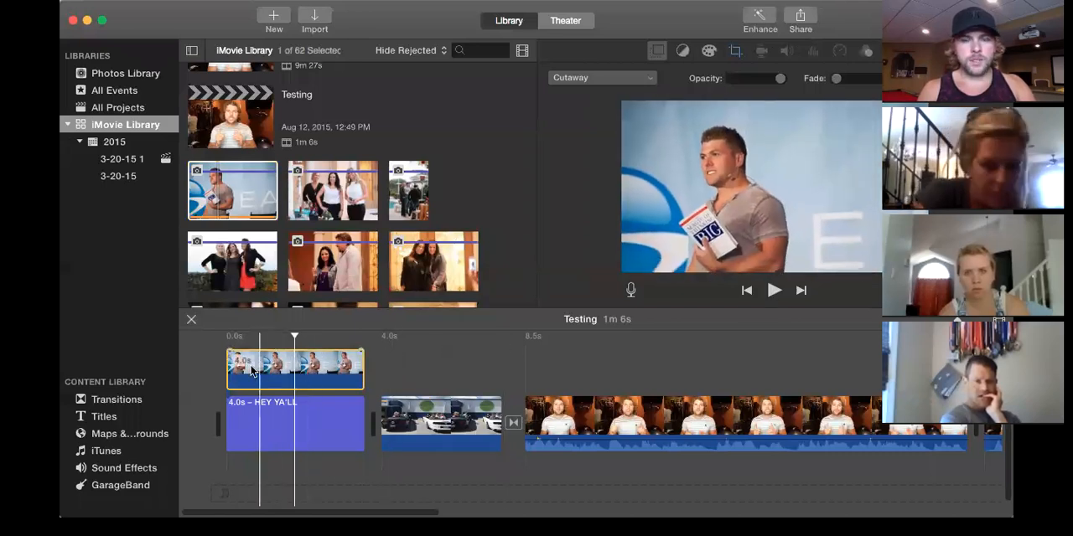
key("space")
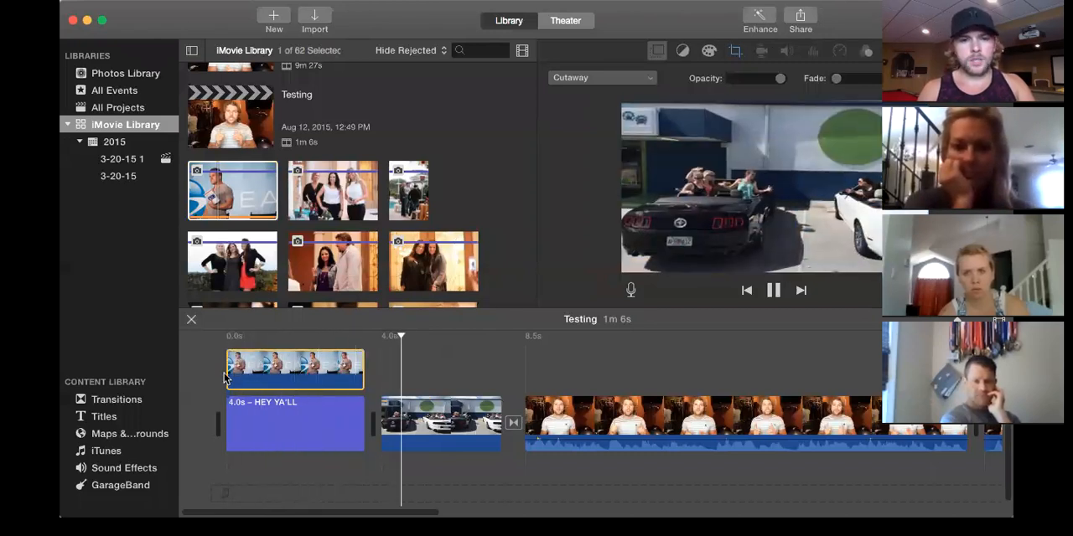
left_click(223, 379)
Lower the Cutaway opacity of the photo over the title to roughly a quarter and play the opening.
left_click(319, 370)
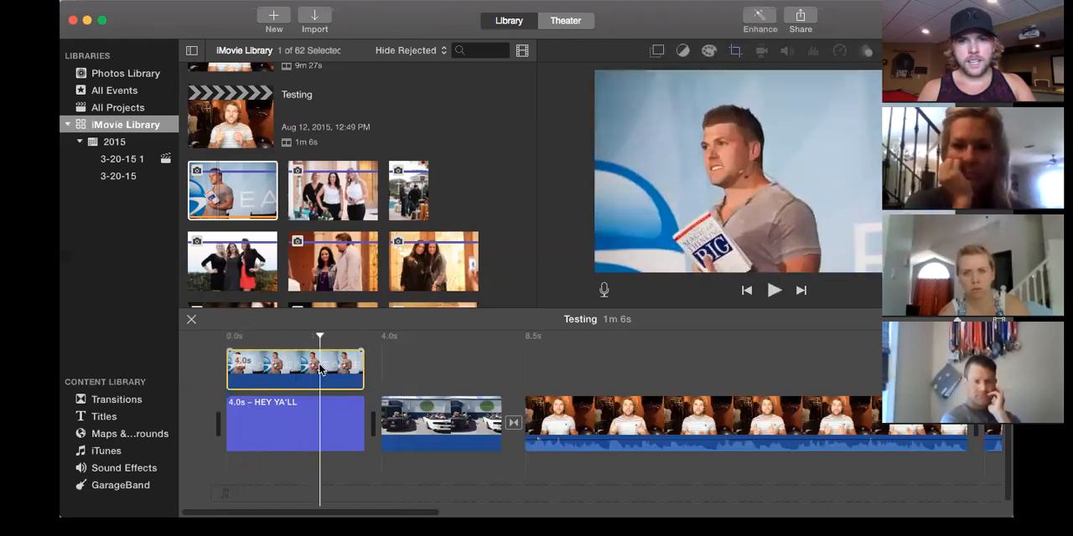
left_click(658, 57)
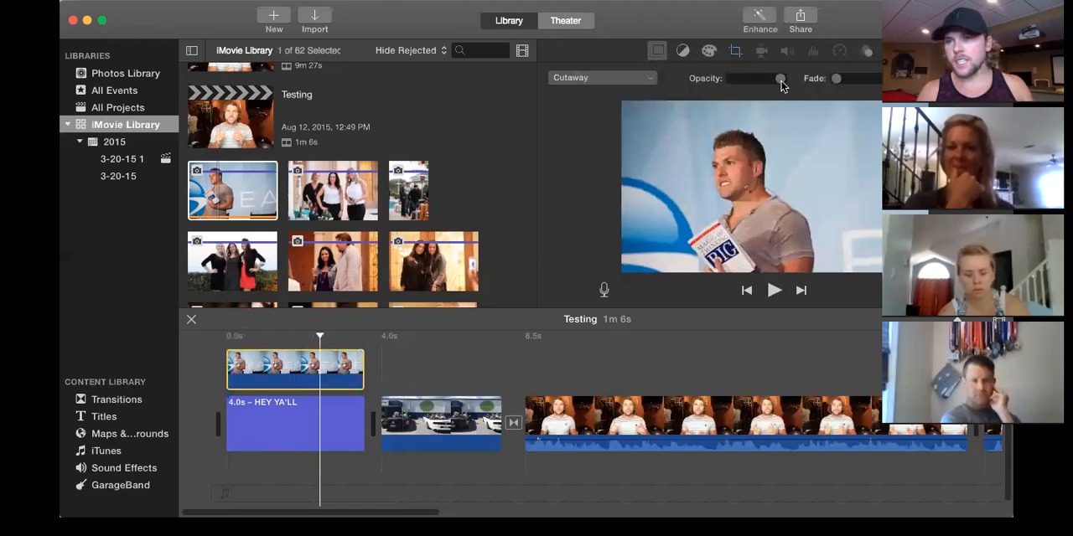
left_click_drag(780, 86, 742, 91)
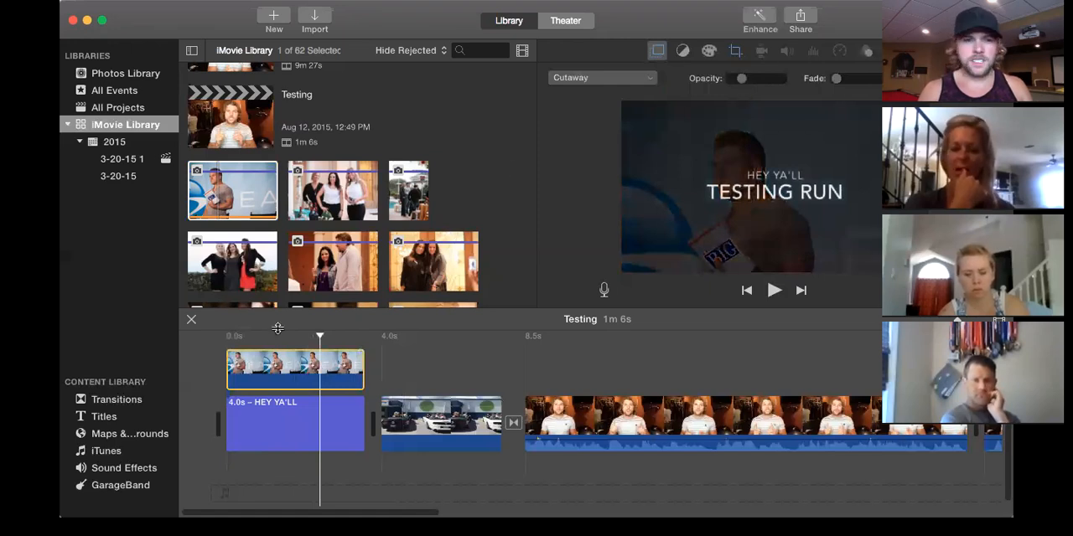
key("space")
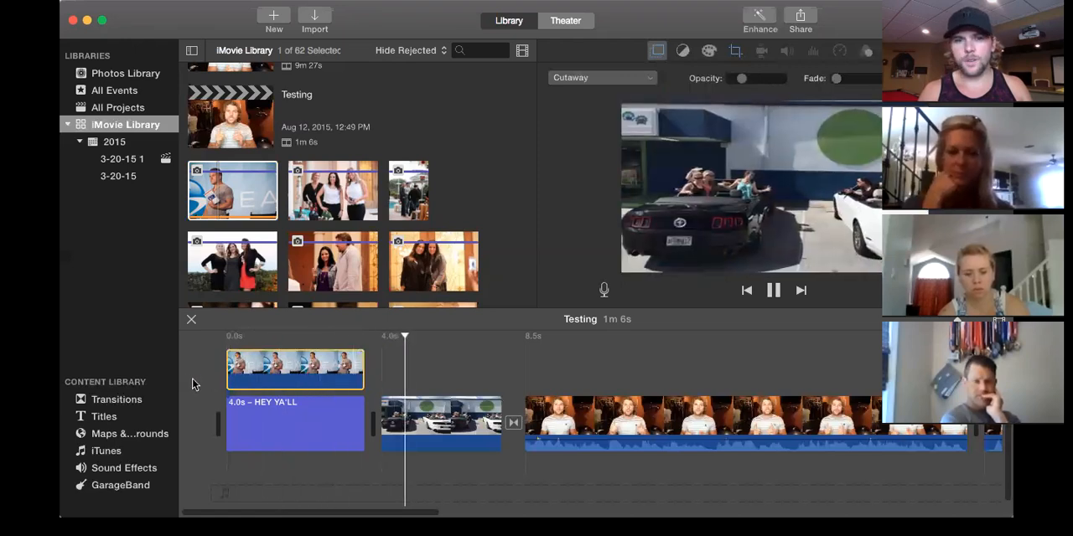
left_click(217, 379)
Lengthen the Cutaway fade of the photo over the opening title and play the opening from the start.
left_click(257, 368)
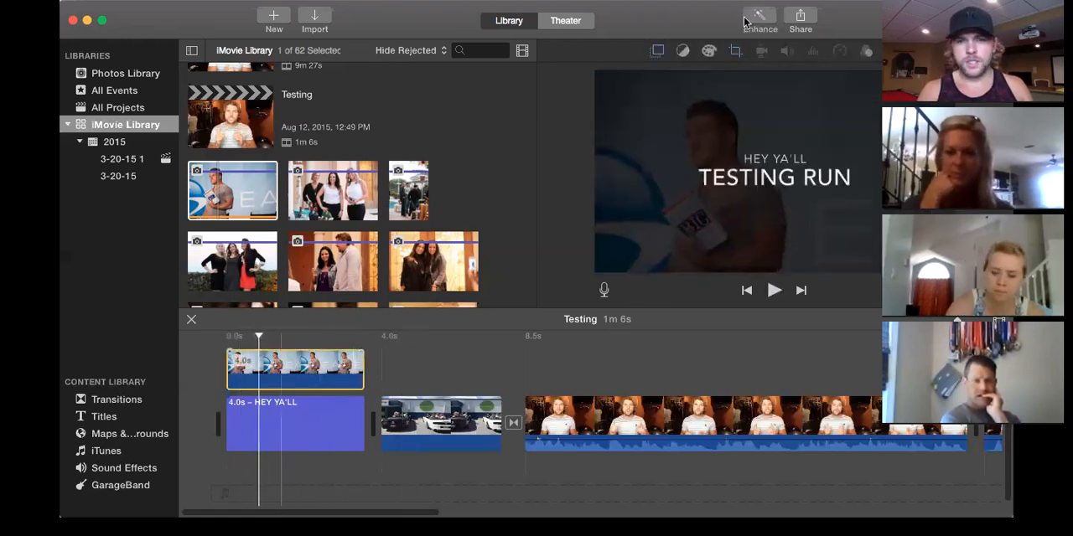
left_click(659, 52)
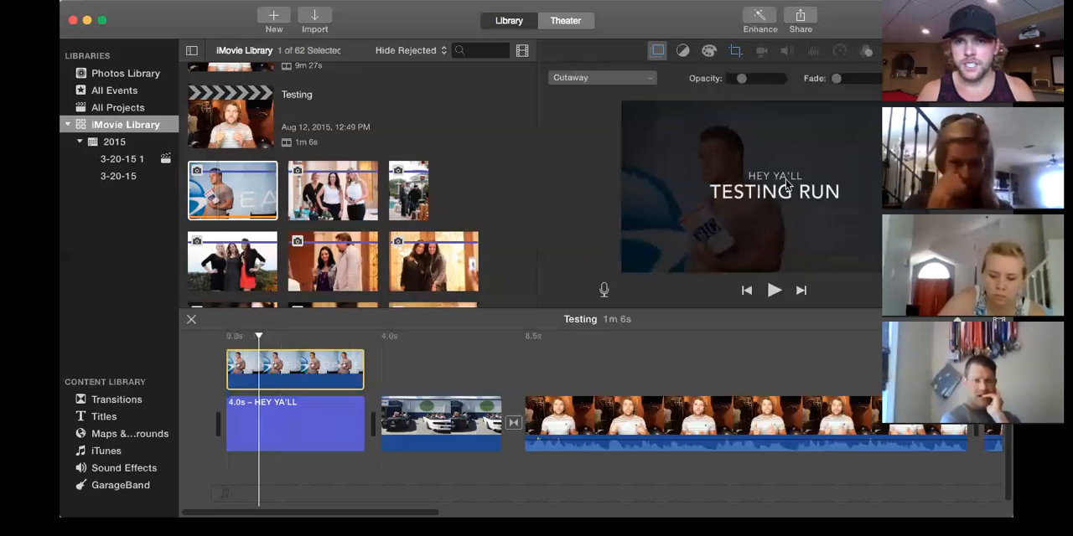
left_click_drag(835, 78, 867, 96)
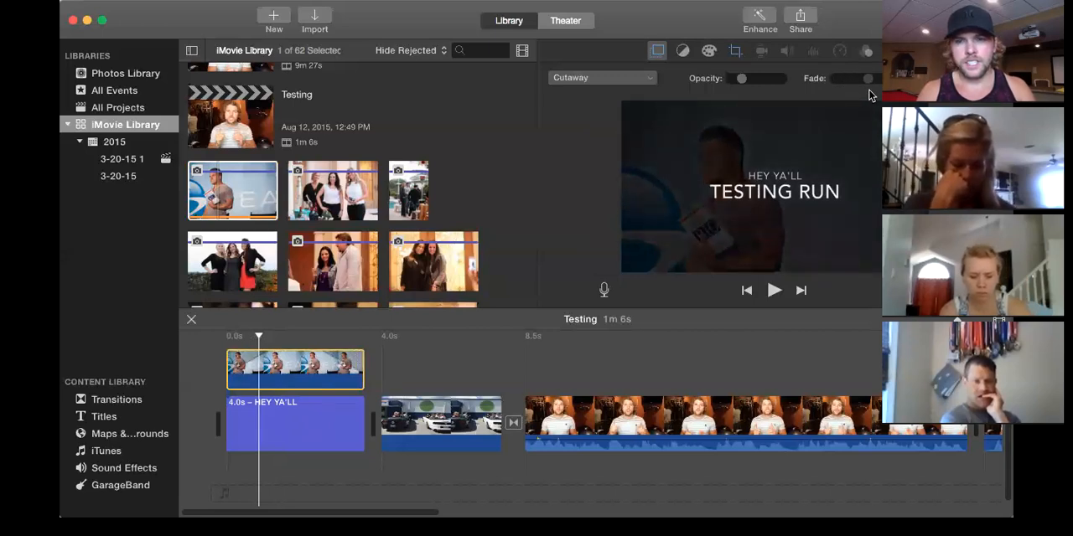
left_click(218, 331)
key("space")
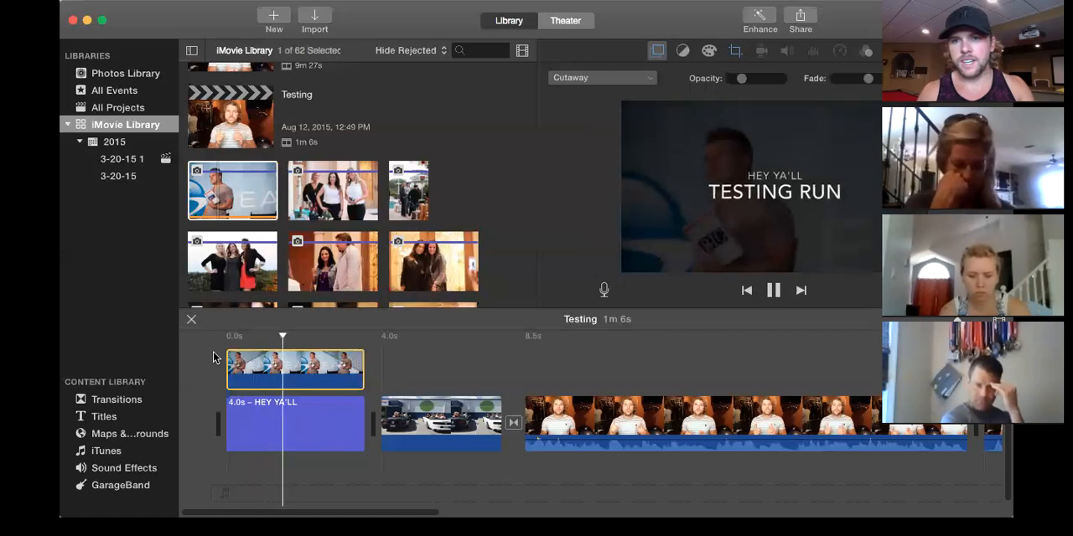
key("space")
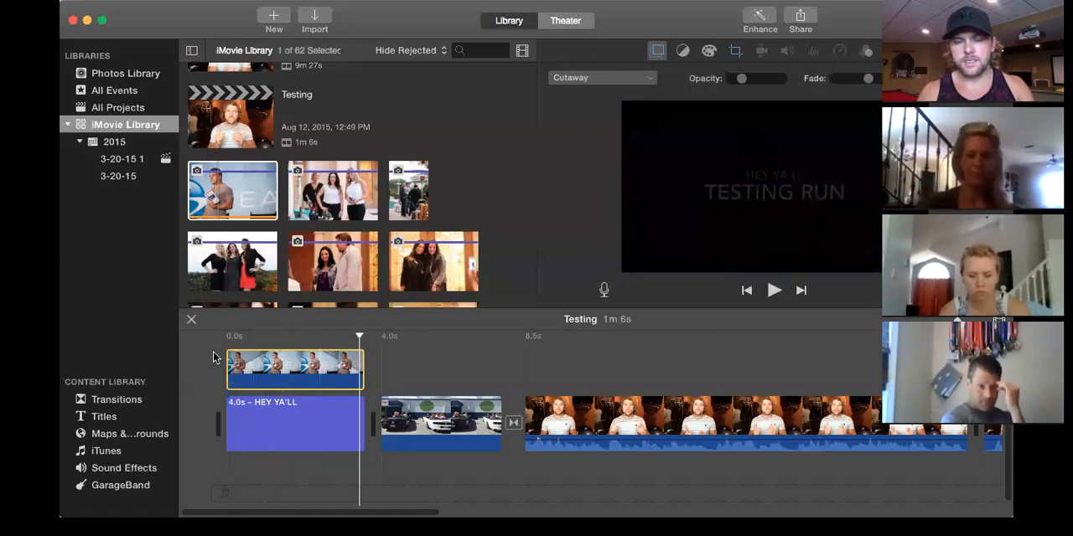
left_click(708, 52)
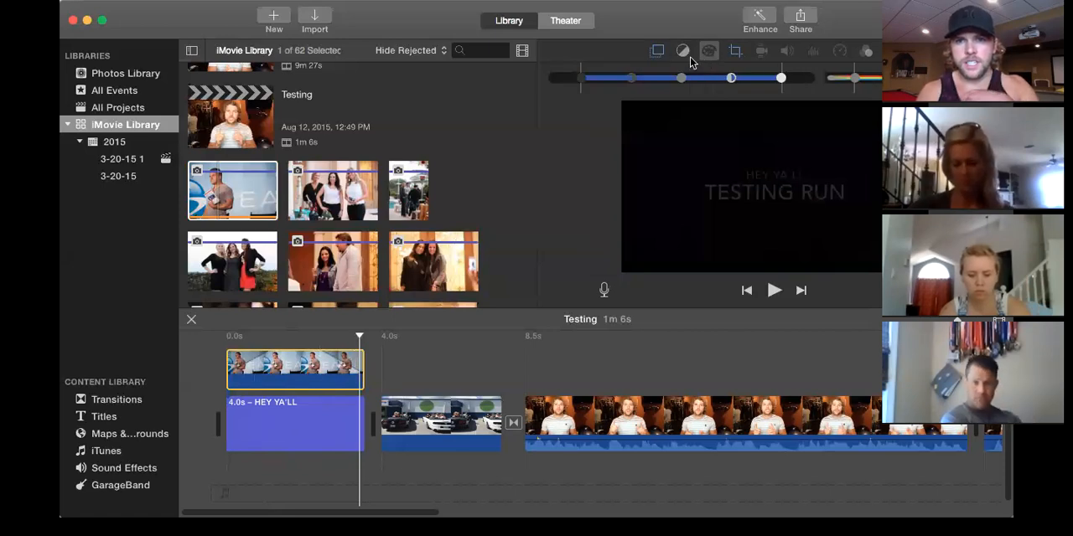
left_click(684, 54)
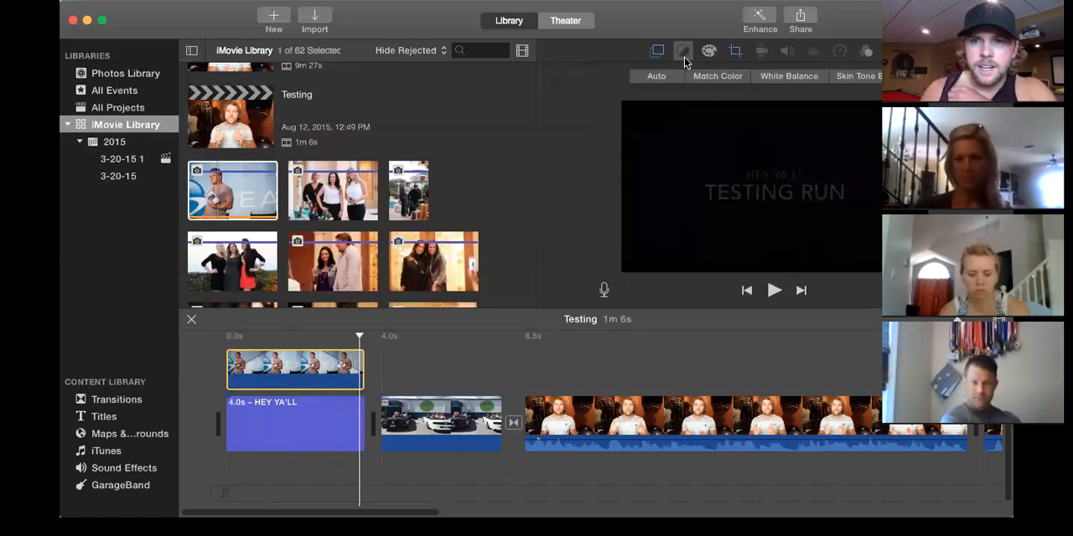
Try the Green/Blue Screen overlay style on the photo above the title and play the opening.
left_click(658, 52)
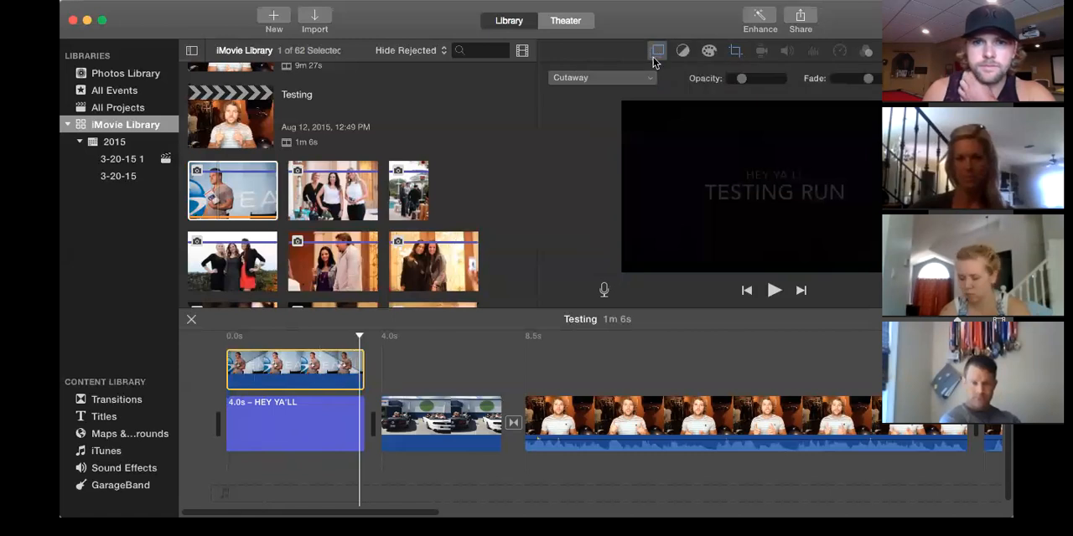
left_click(641, 79)
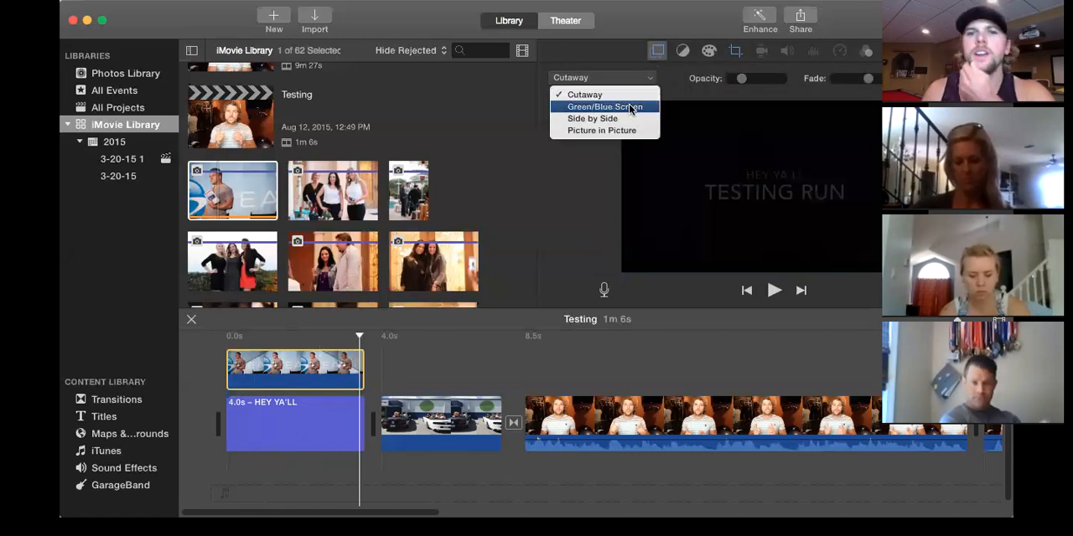
left_click(631, 107)
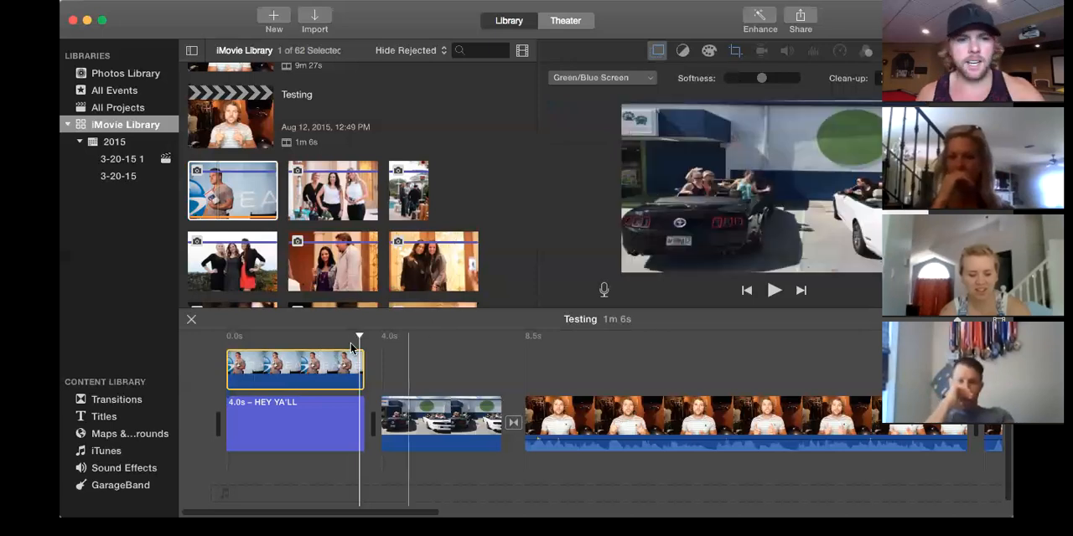
key("space")
key("space")
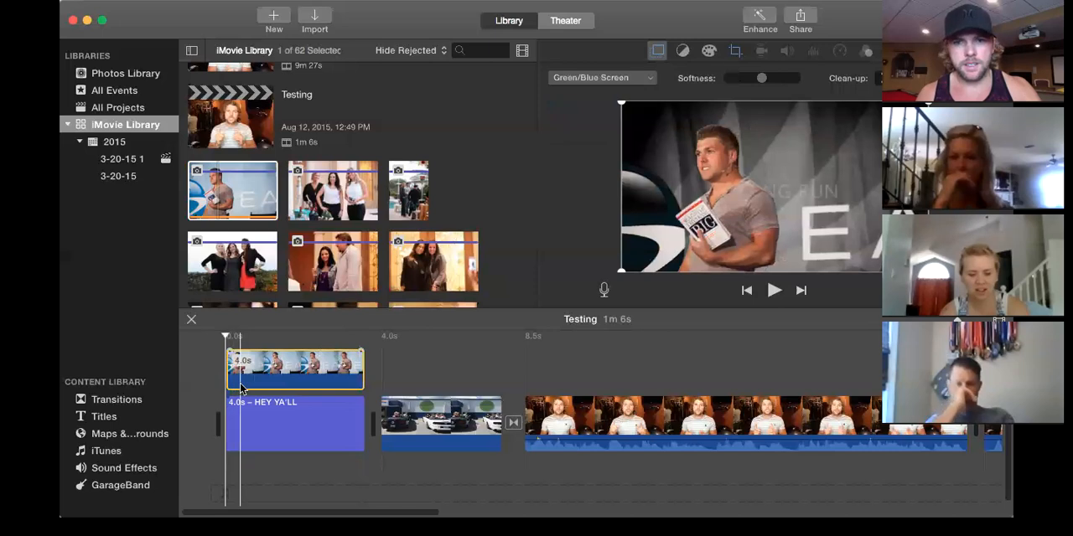
left_click(241, 388)
key("space")
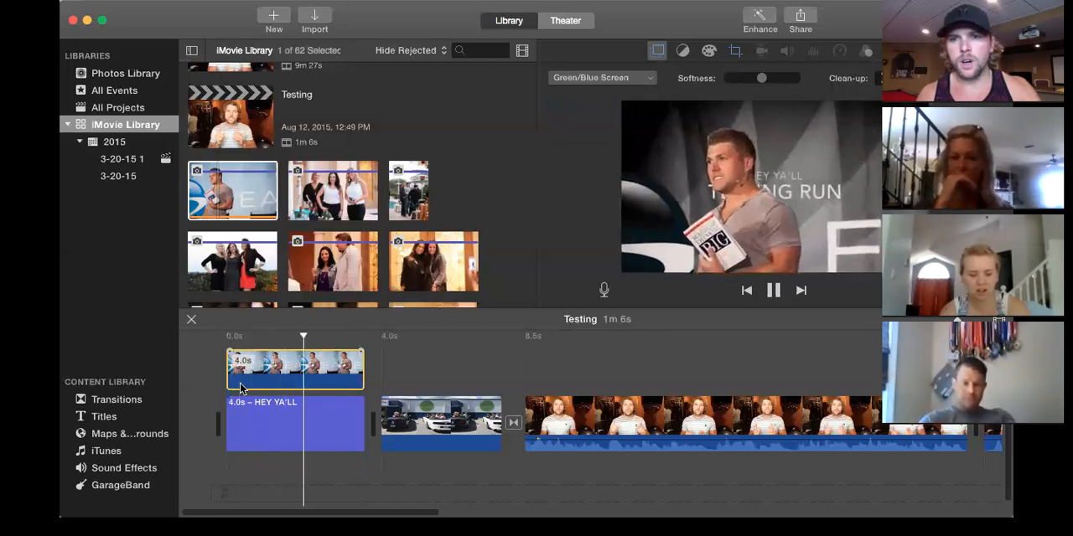
key("space")
Set the photo's overlay style to Side by Side with the title and play the opening from the start.
left_click(653, 78)
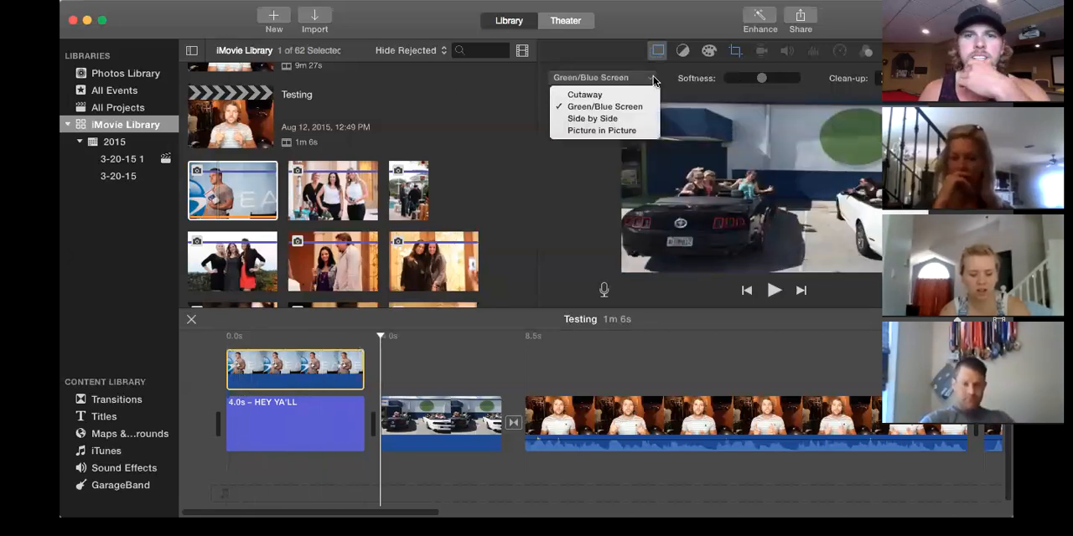
left_click(622, 119)
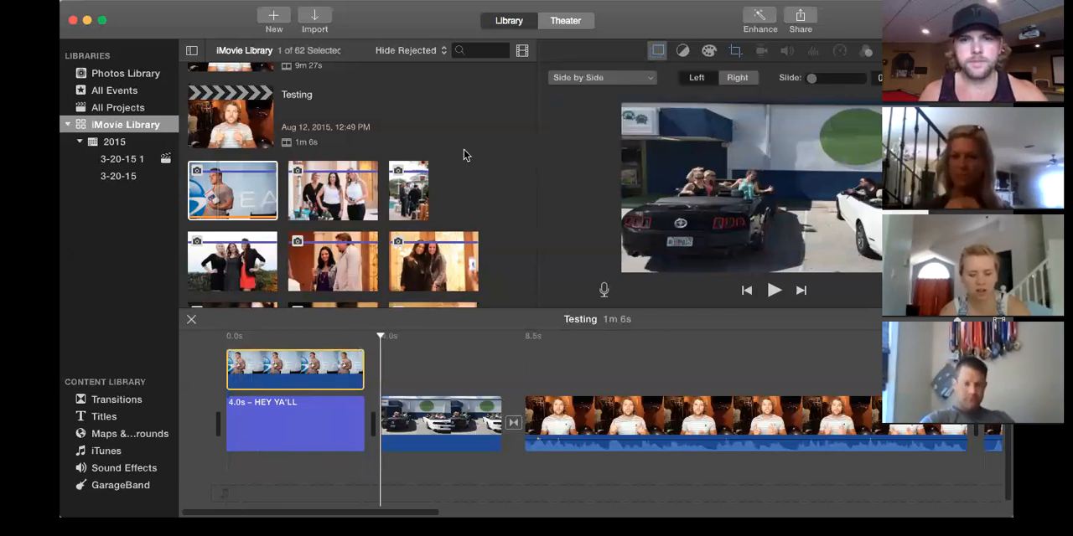
left_click(221, 385)
key("space")
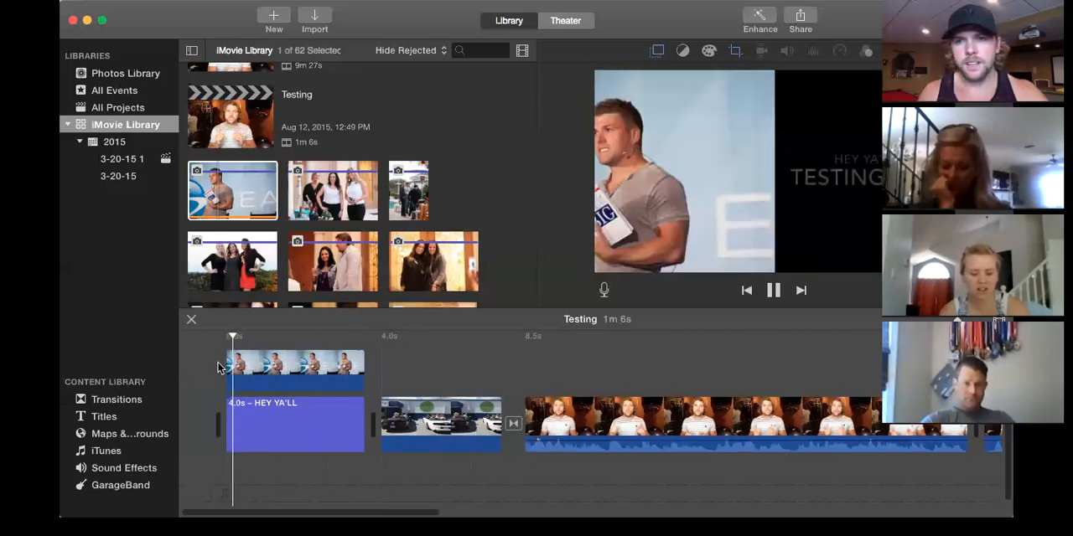
key("space")
left_click(658, 52)
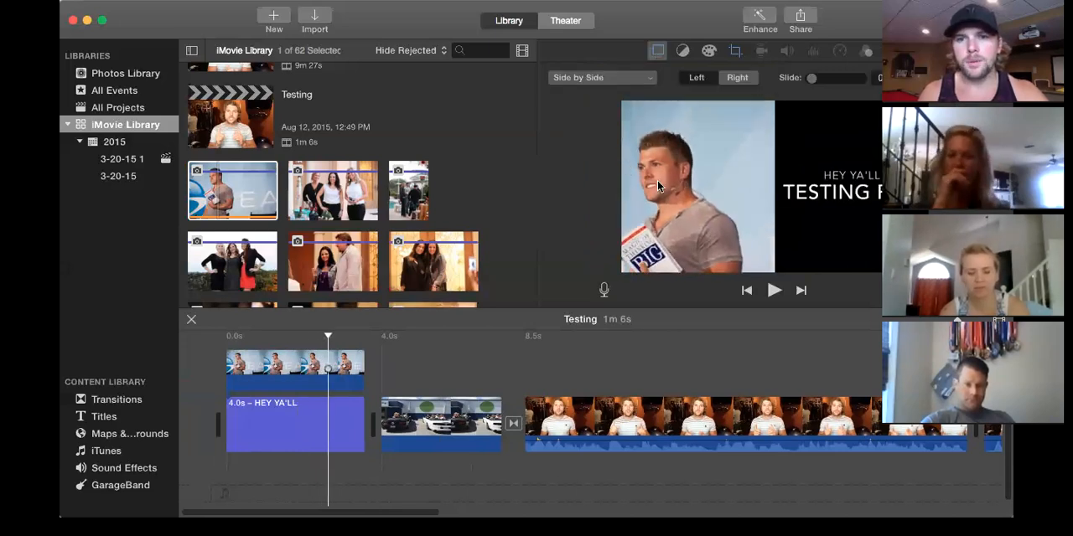
Set the overlay photo to Crop to Fill, tighten the frame around the man's head and upper chest, and play the opening.
left_click(284, 369)
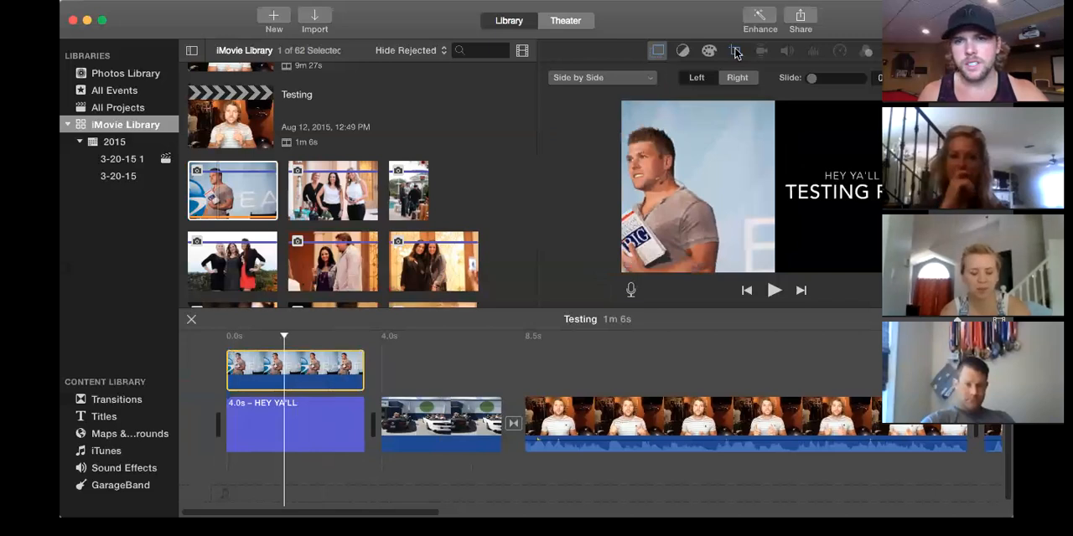
left_click(735, 52)
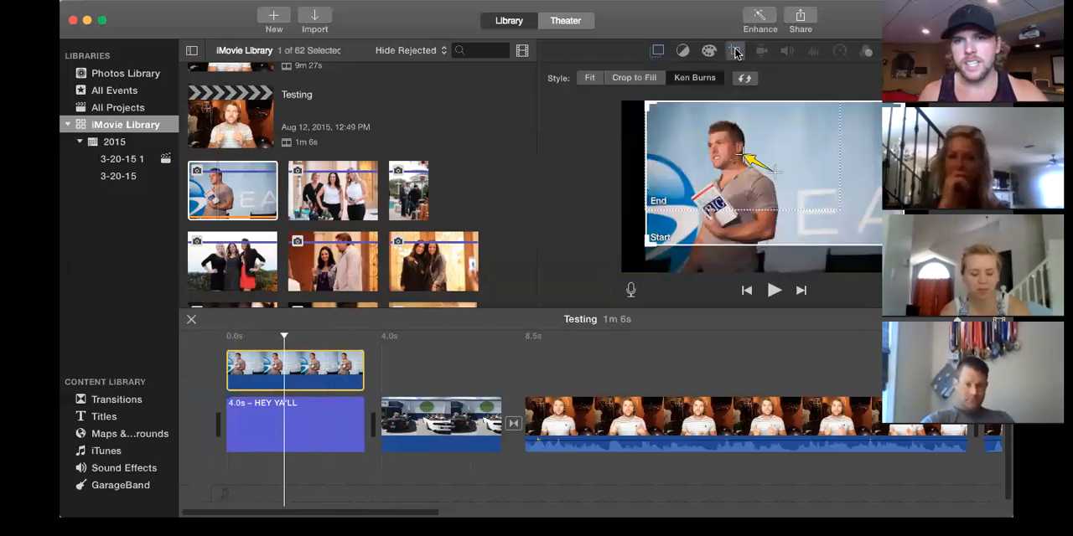
left_click(591, 78)
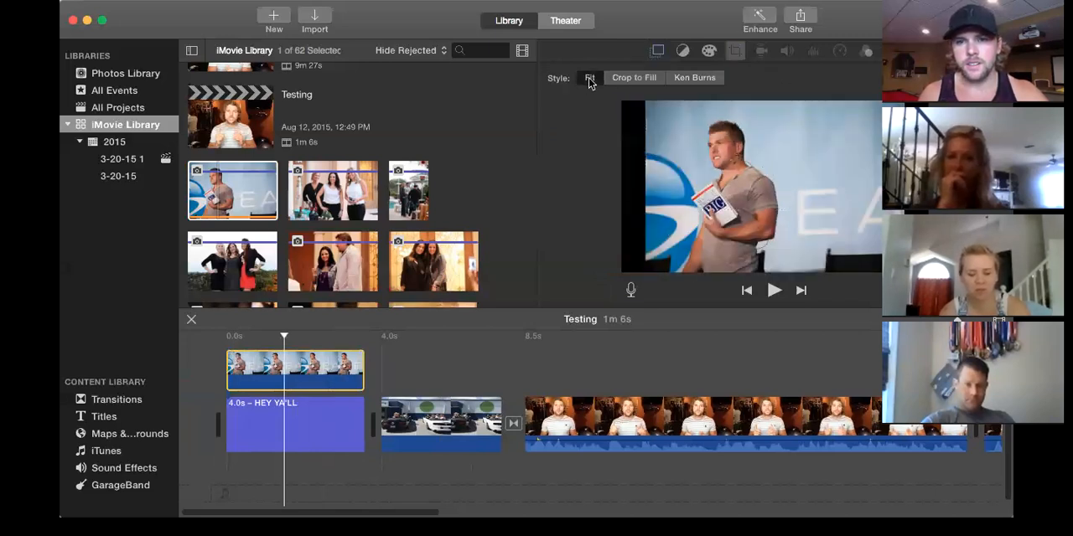
left_click(620, 78)
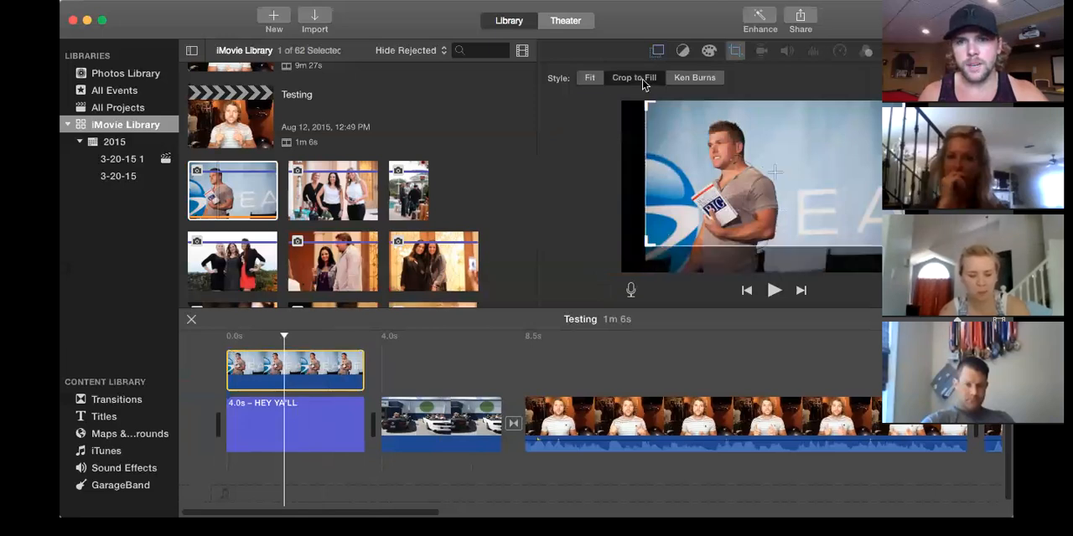
left_click_drag(770, 144, 768, 153)
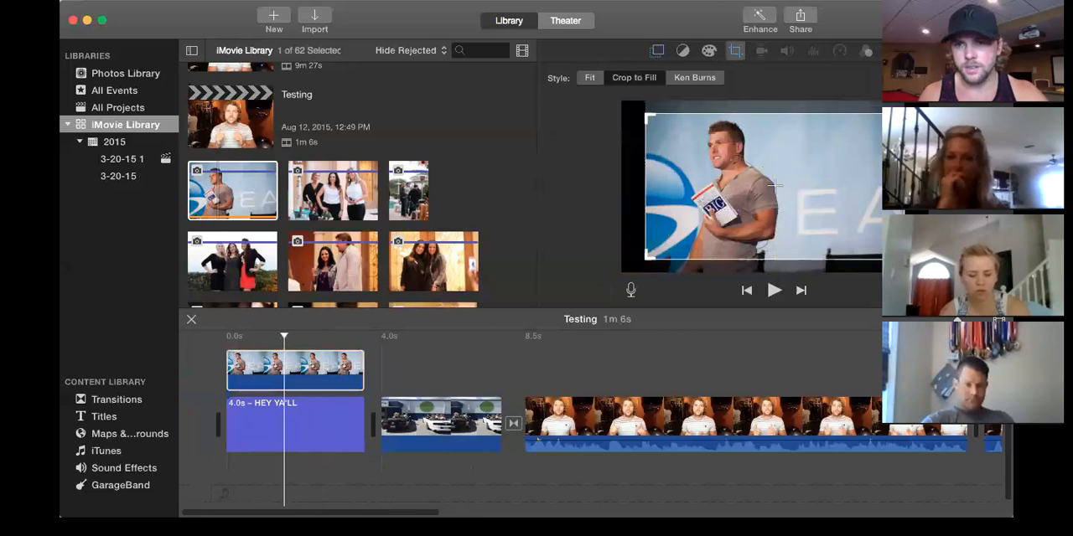
left_click_drag(902, 115, 805, 120)
left_click_drag(759, 210, 755, 151)
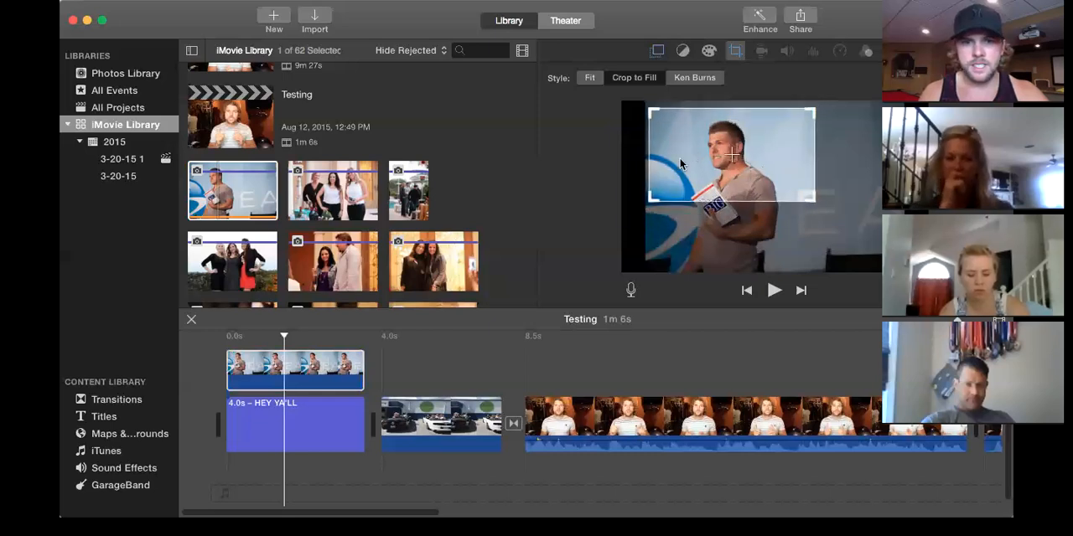
left_click(222, 383)
key("space")
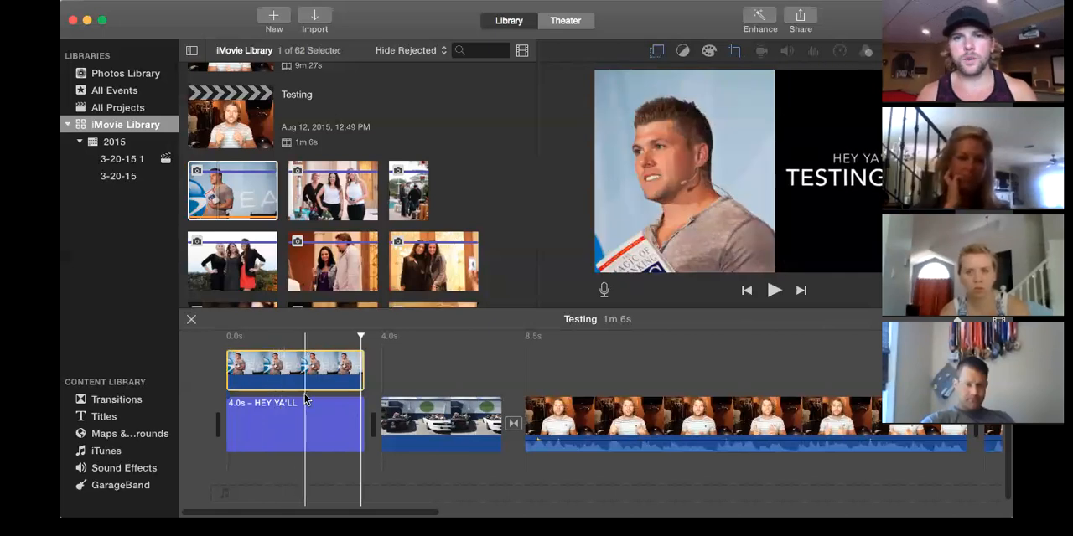
Add an Expand Lower Third title over the last talking-head clip, starting shortly after the clip begins.
scroll(584, 364, "right", 10)
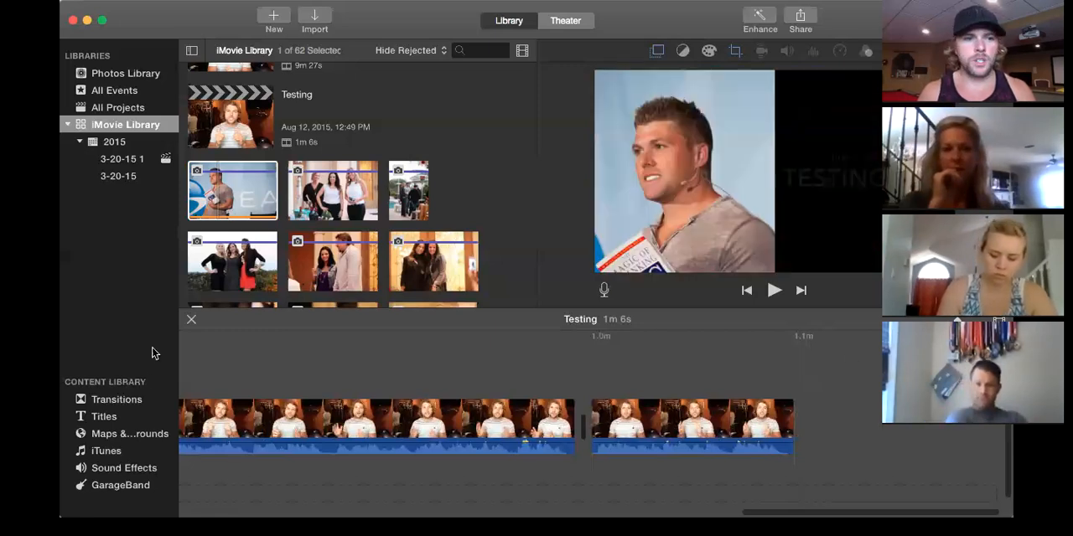
left_click(104, 418)
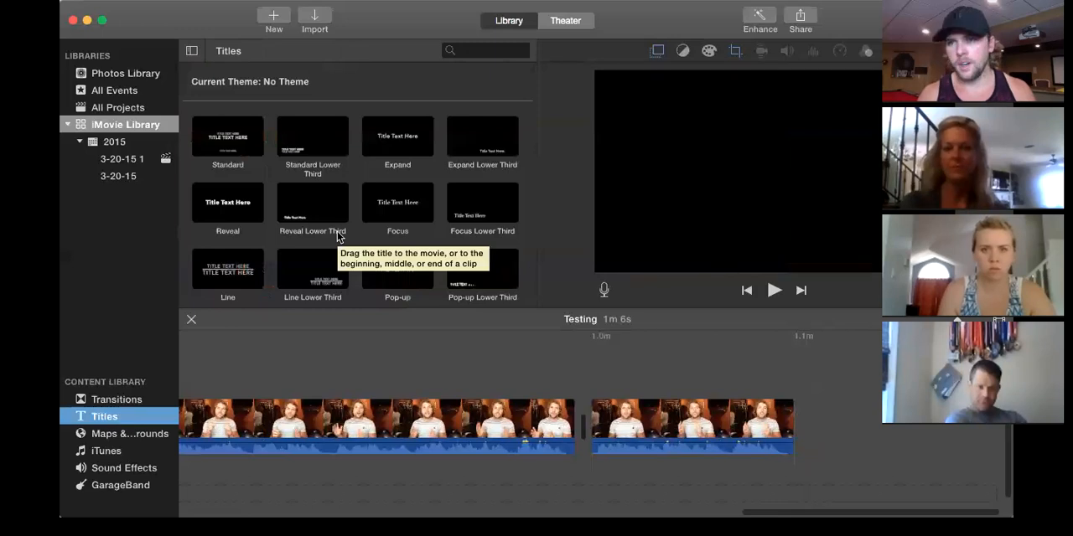
scroll(414, 183, "down", 2)
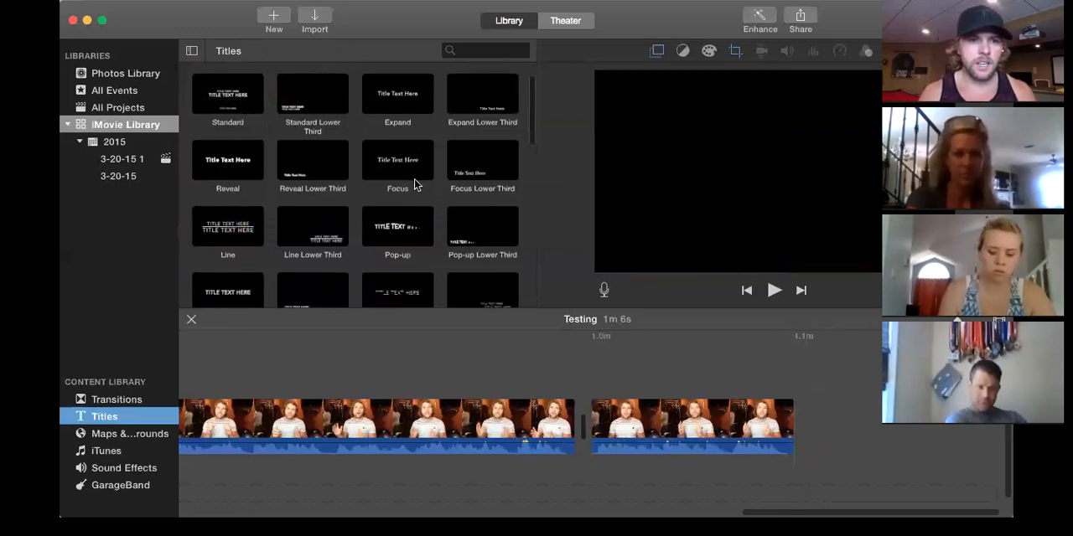
scroll(414, 182, "down", 2)
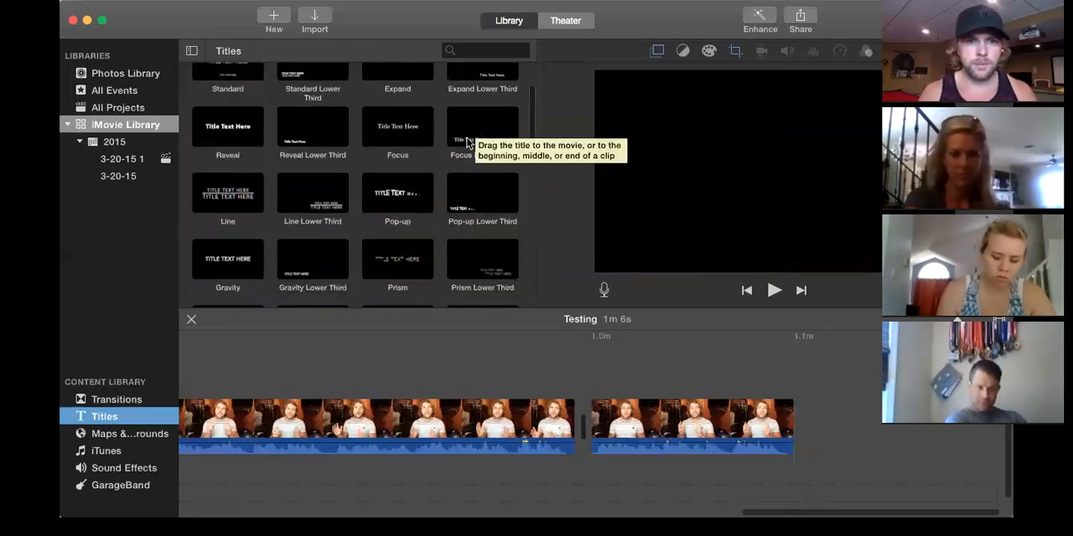
scroll(479, 126, "up", 3)
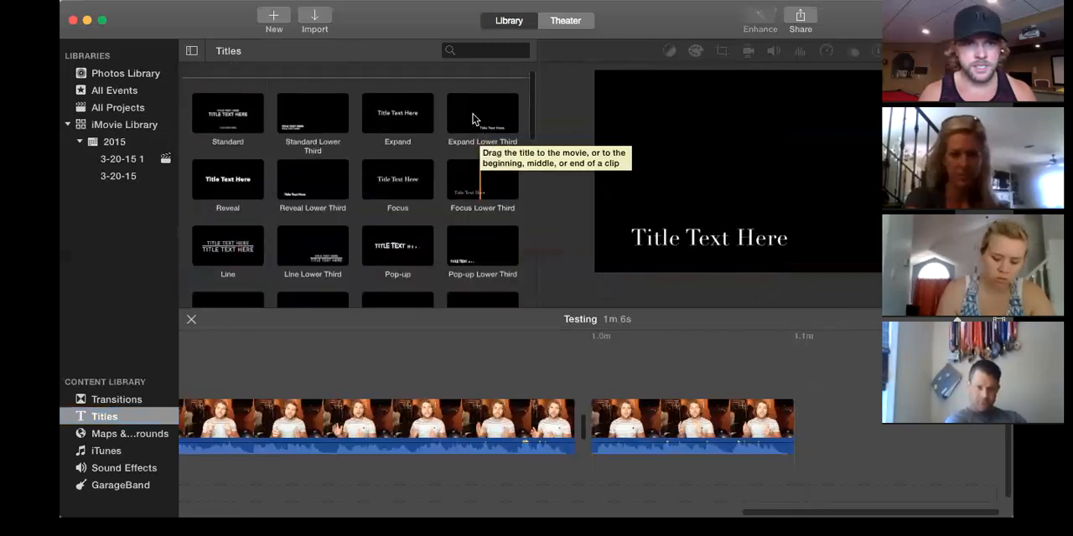
left_click(471, 124)
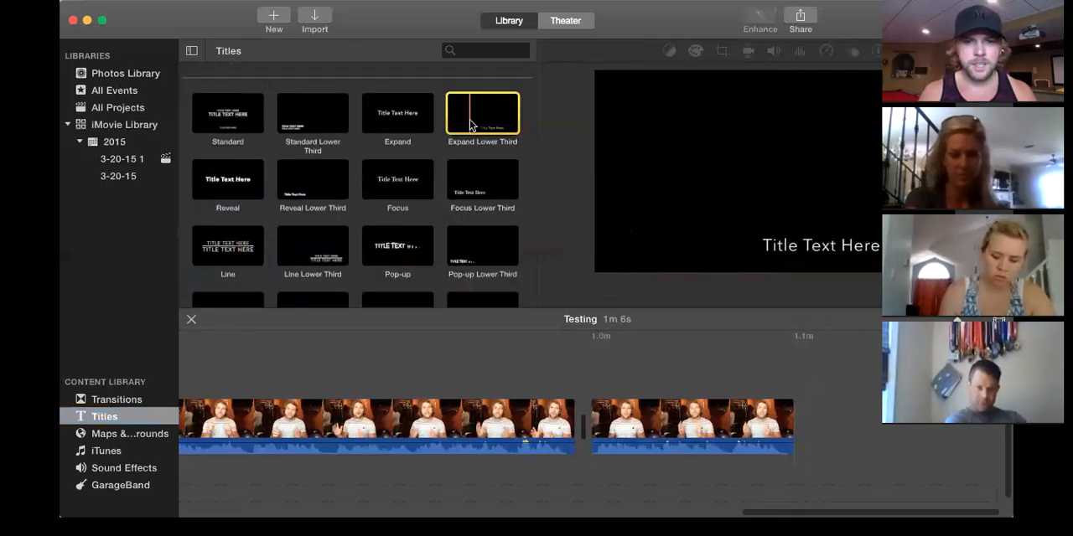
left_click_drag(662, 180, 623, 389)
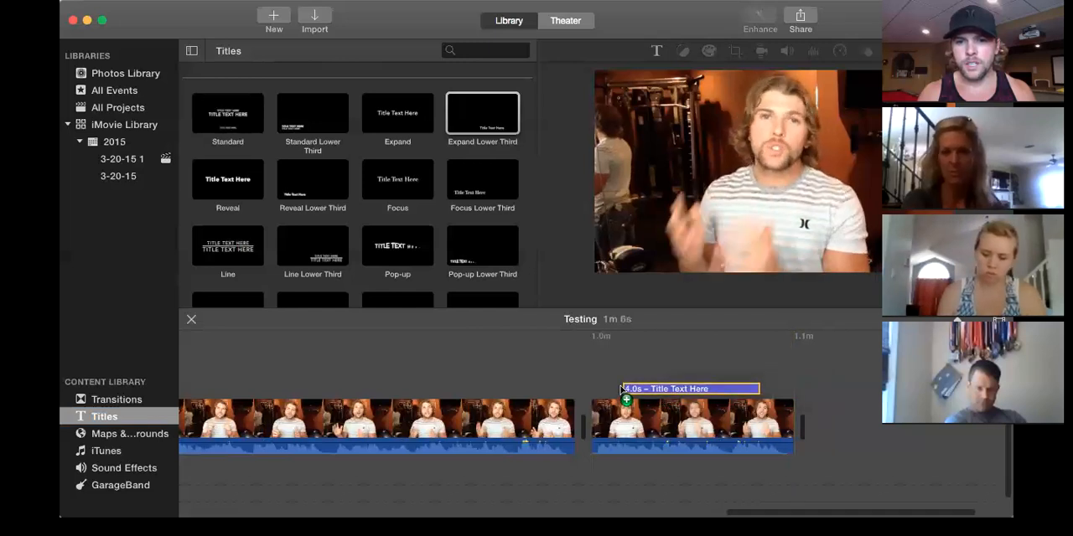
Make the lower-third title bold in Licorice black and replace its placeholder text with the presenter's social media handle.
left_click(687, 387)
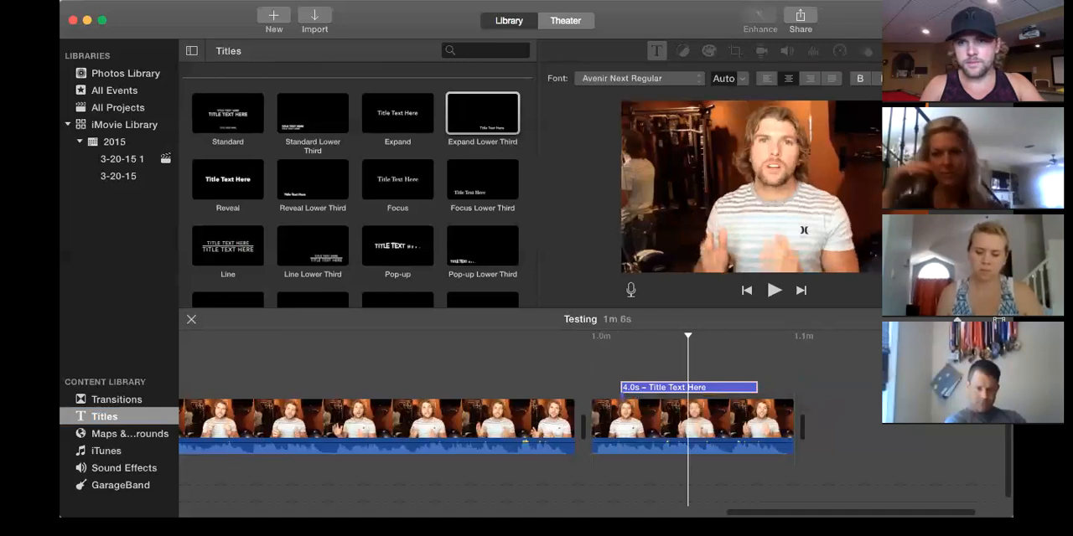
left_click(743, 81)
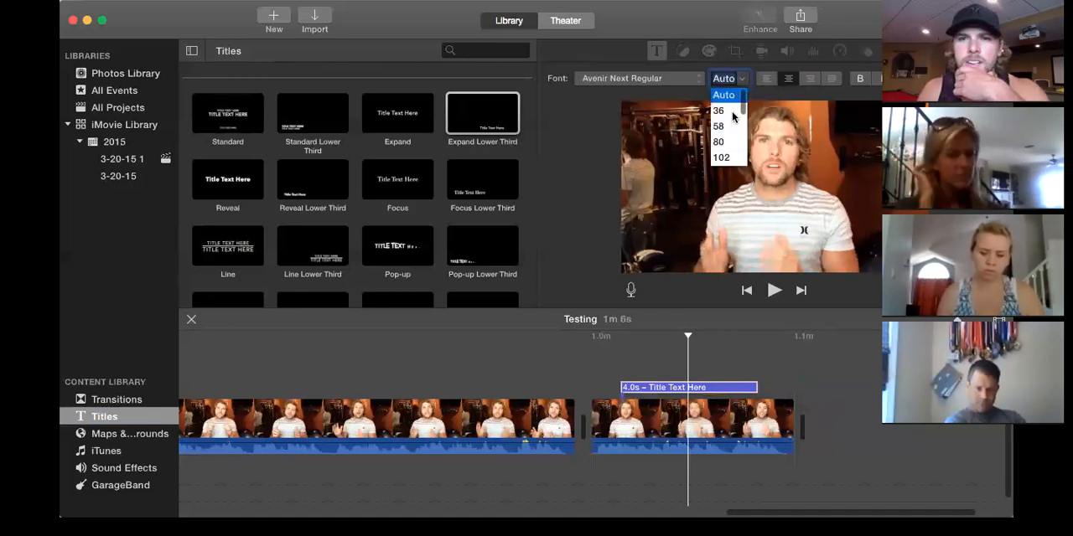
left_click(856, 86)
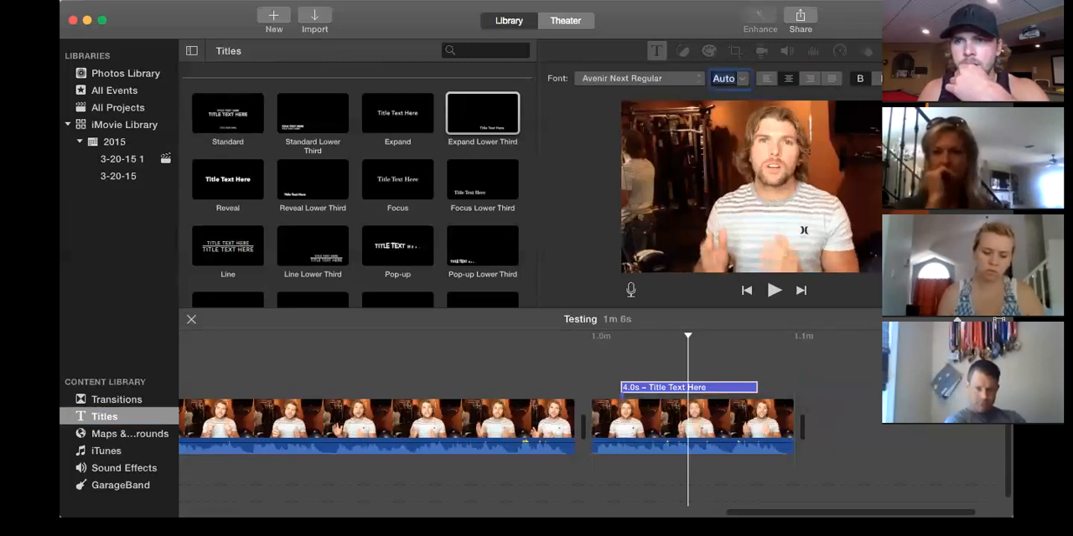
left_click(929, 78)
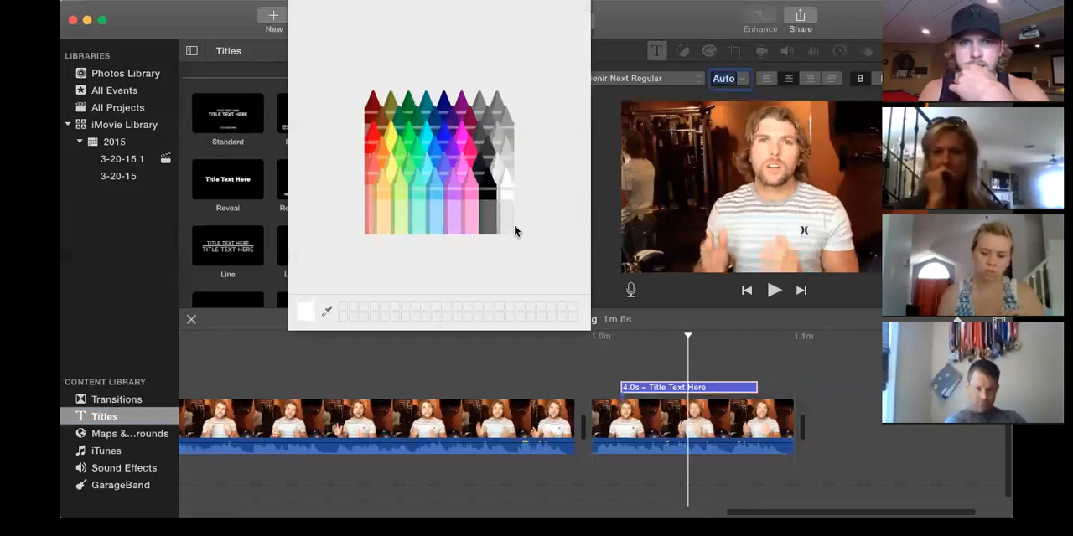
left_click(483, 224)
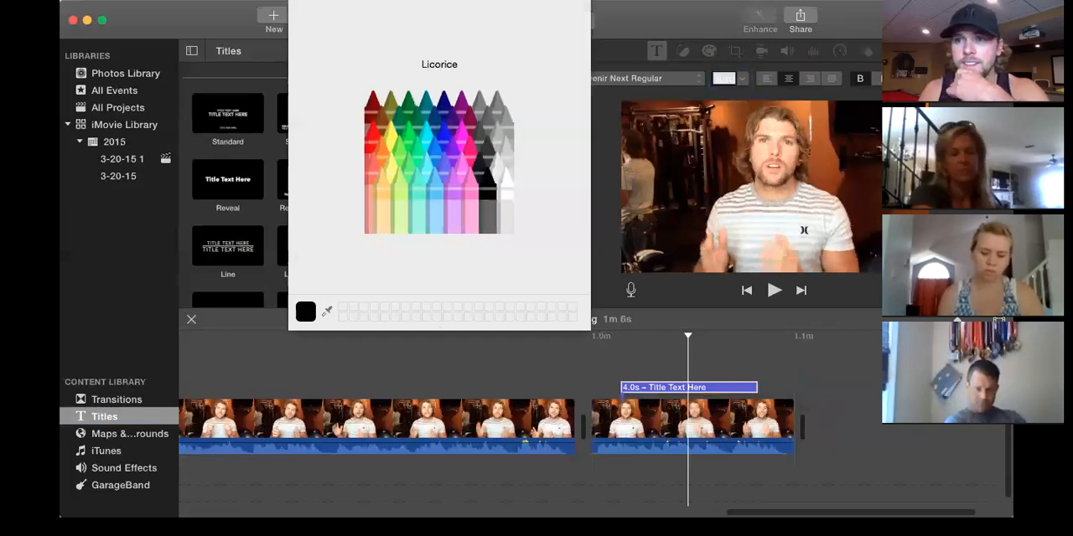
left_click(996, 79)
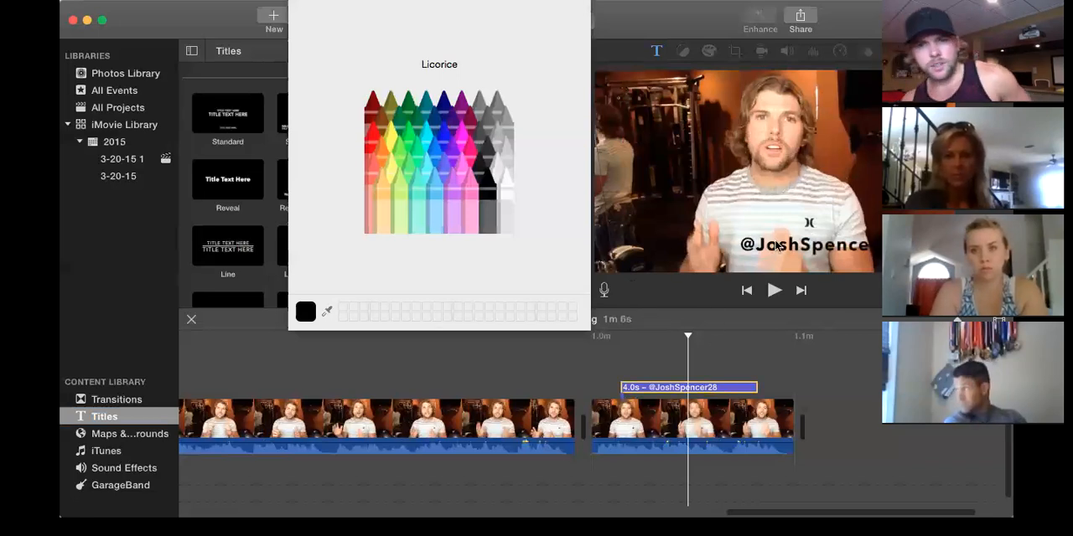
Play the lower-third title, extend it to 5.0 s so it ends with the last clip, and close the color palette.
key("space")
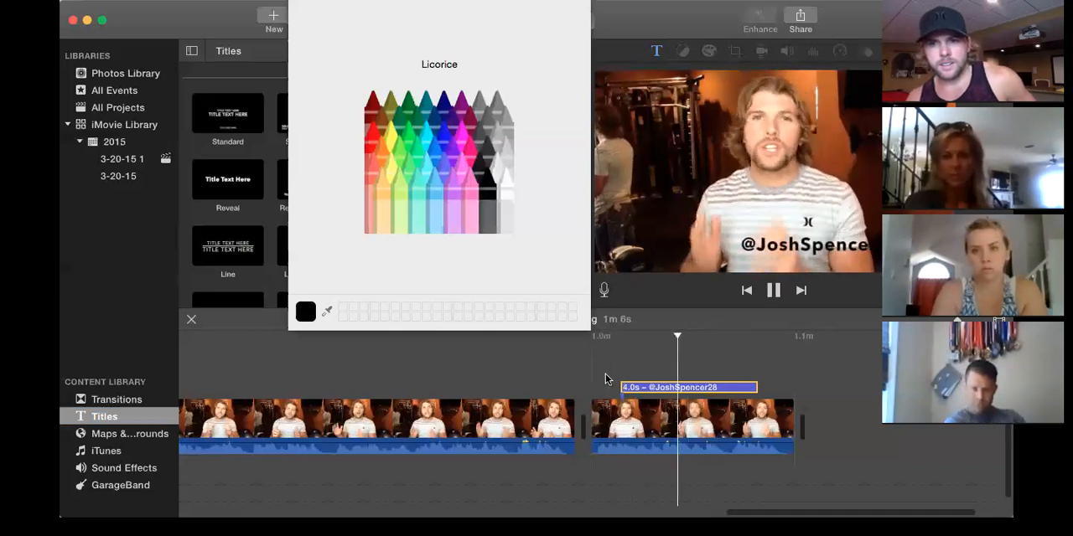
key("space")
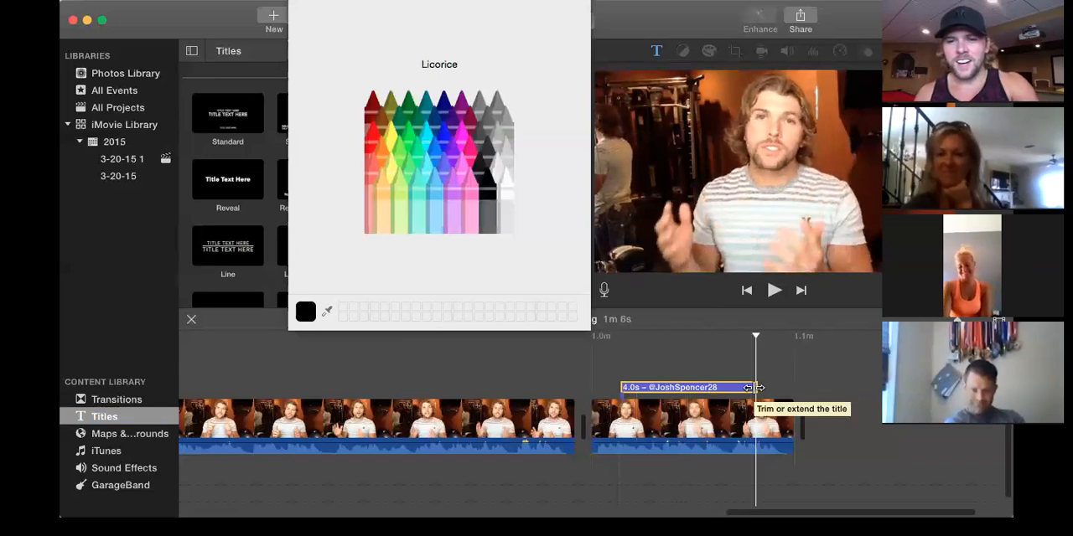
left_click_drag(757, 387, 693, 387)
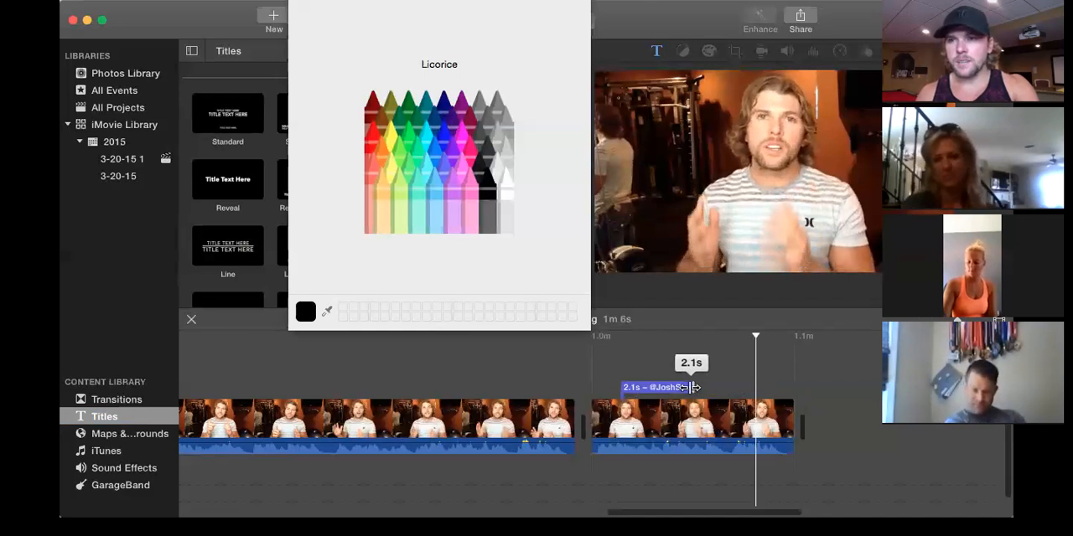
left_click_drag(693, 388, 797, 388)
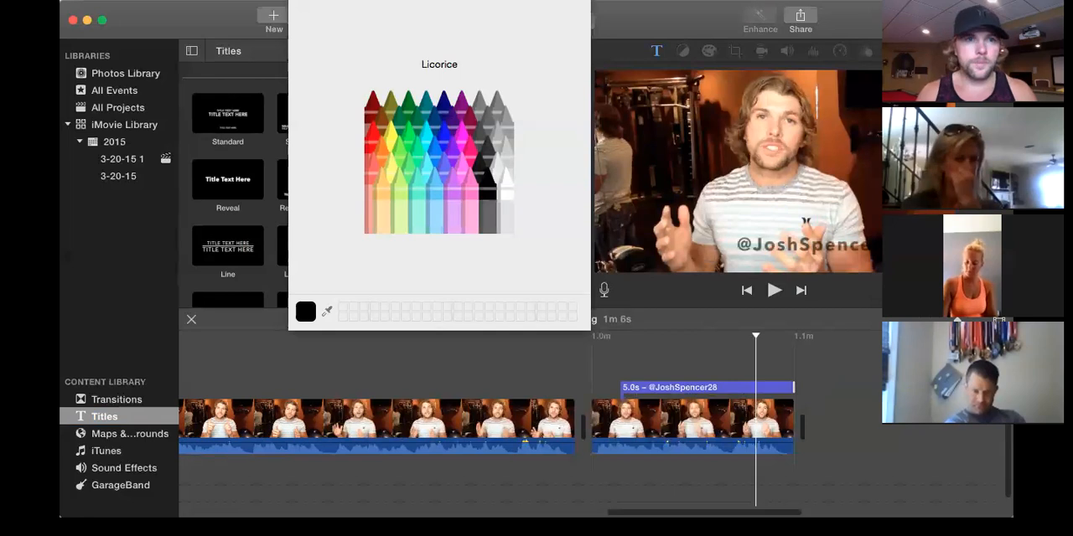
left_click(296, 2)
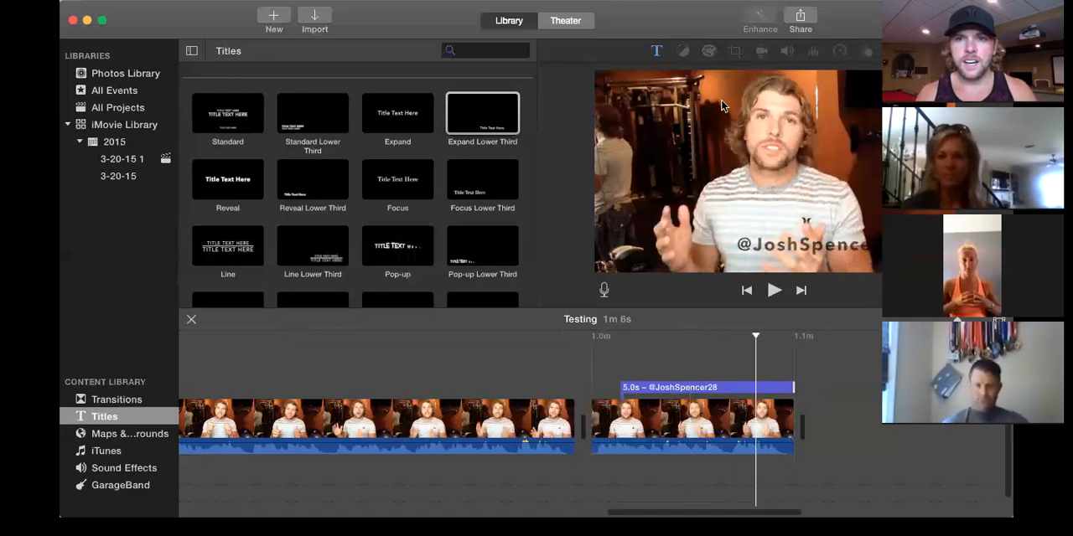
Examine the volume, noise reduction, equalizer and speed settings of the talking-head clip before the last one.
left_click(487, 424)
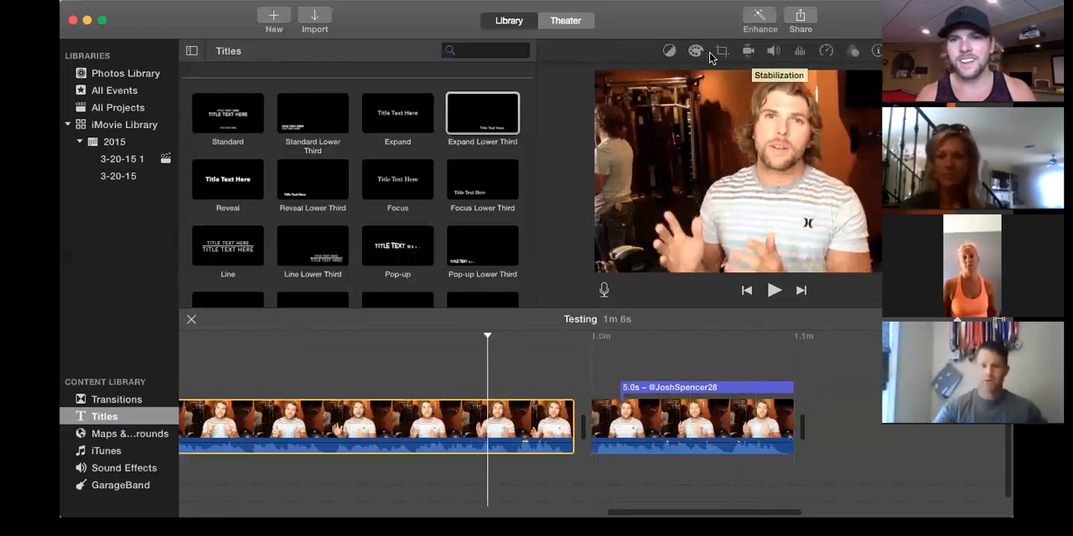
left_click(773, 54)
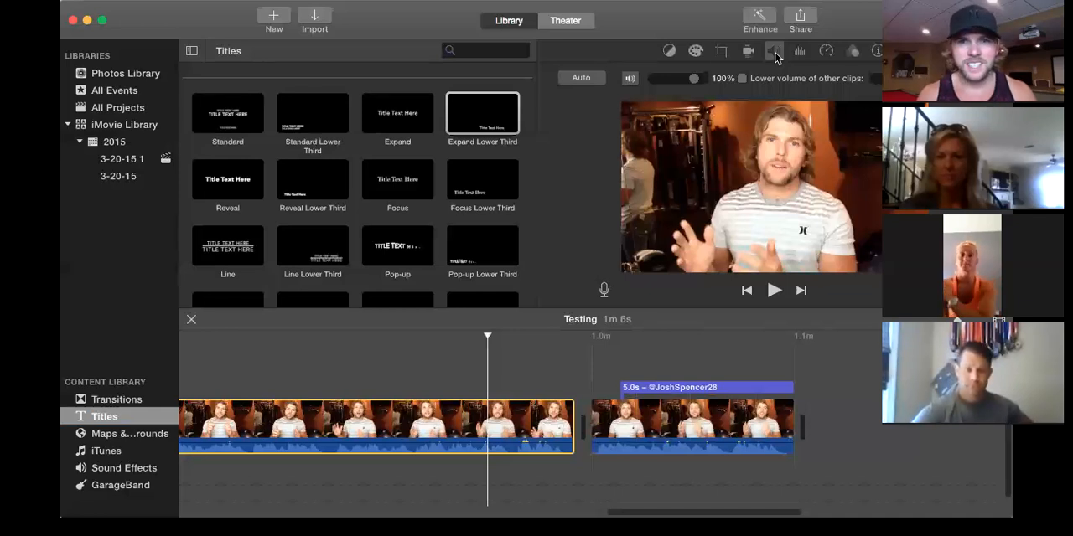
left_click(630, 83)
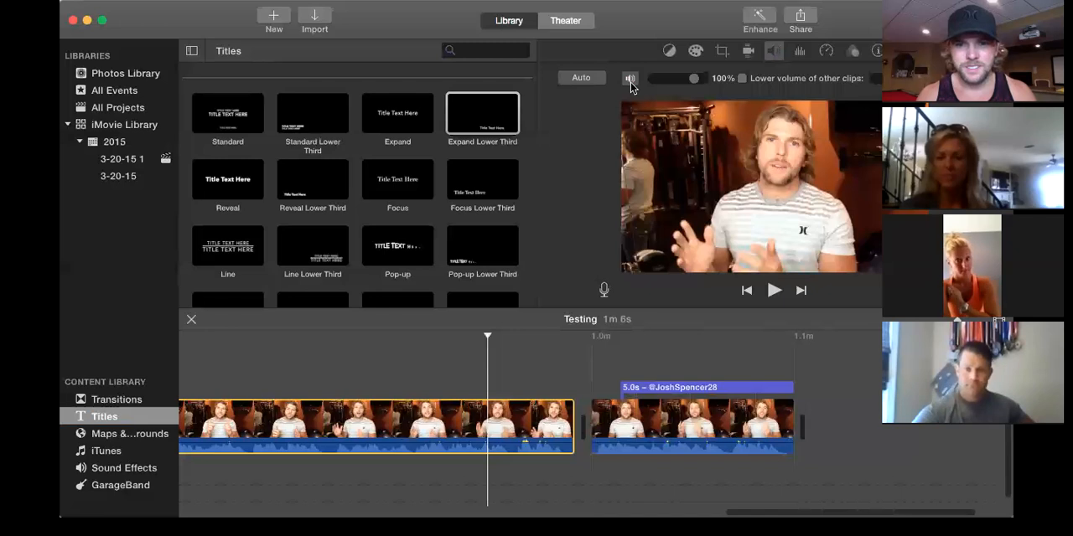
left_click(775, 51)
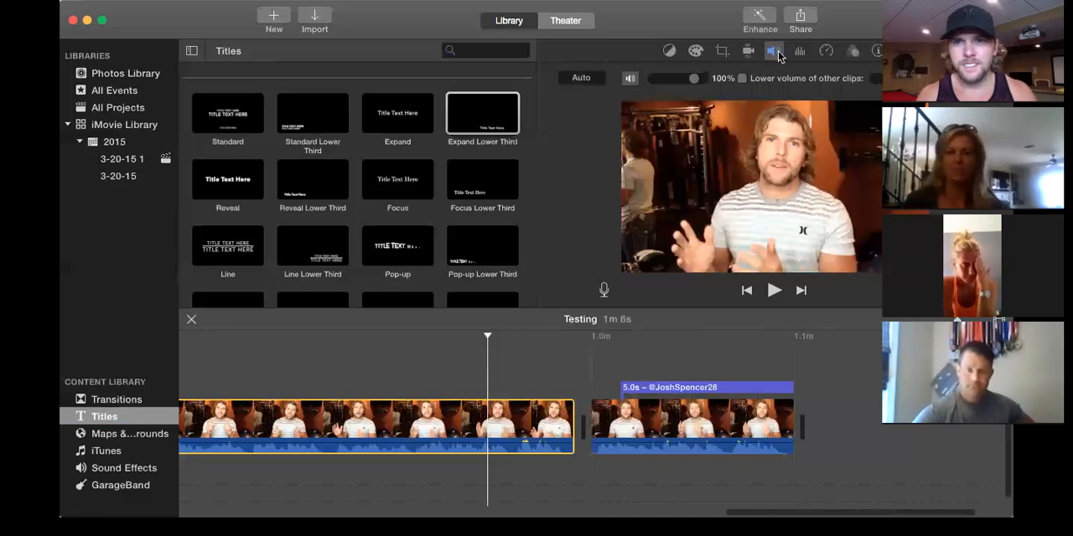
left_click(776, 51)
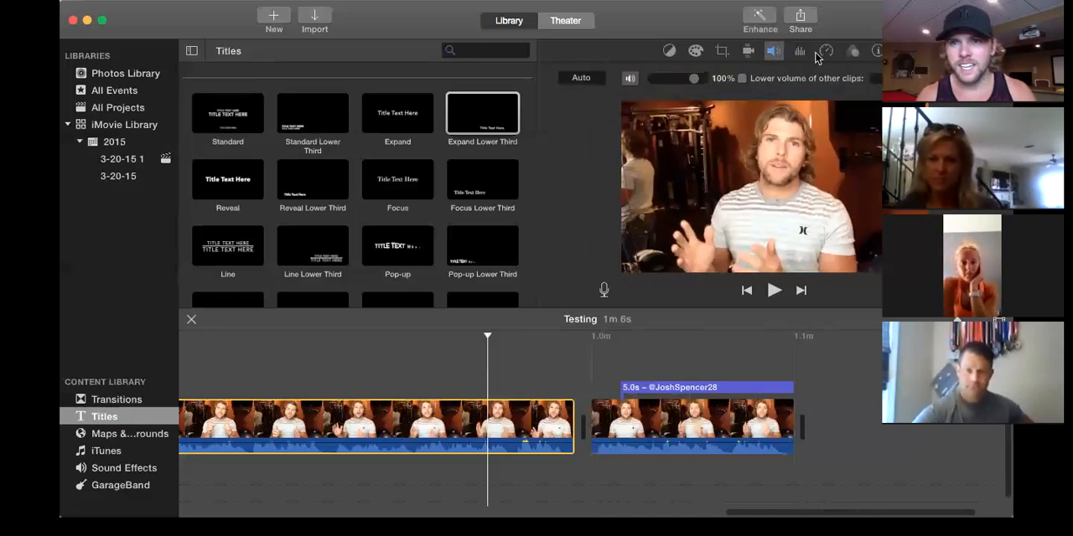
left_click(800, 53)
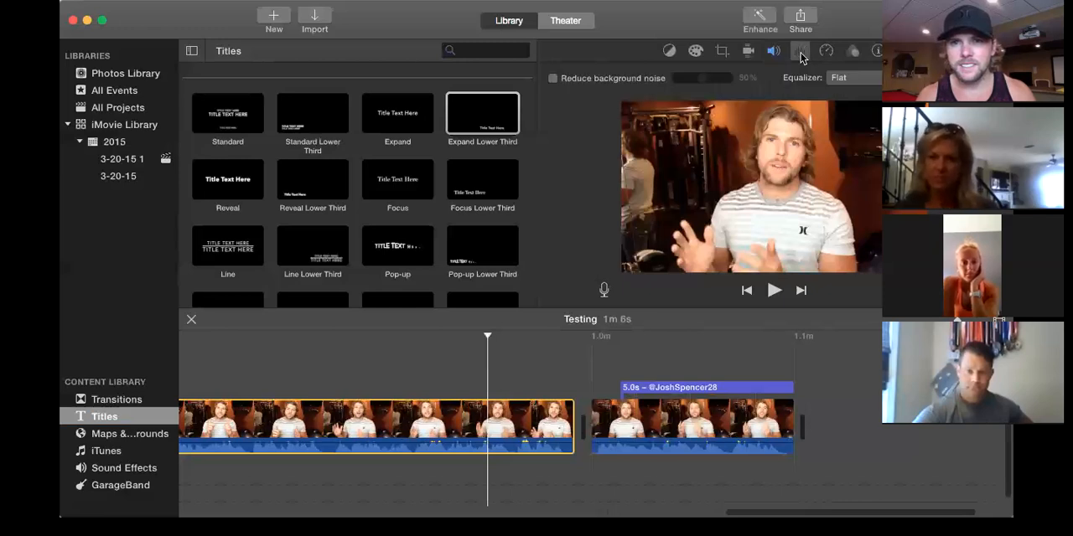
left_click(826, 52)
Apply the Pitch Up 3 audio effect to the talking-head clip before the last one and play it.
left_click(853, 53)
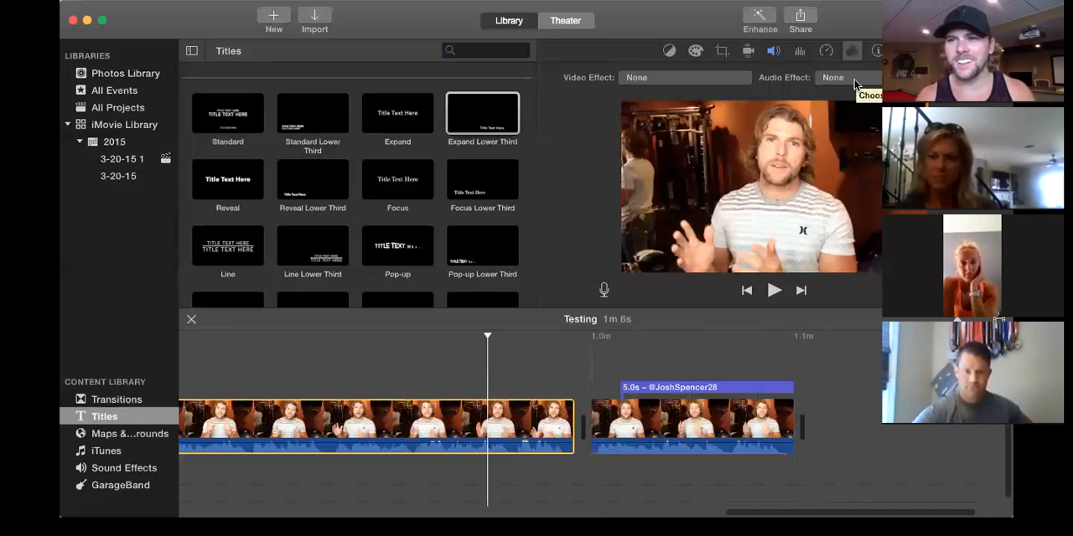
left_click(854, 79)
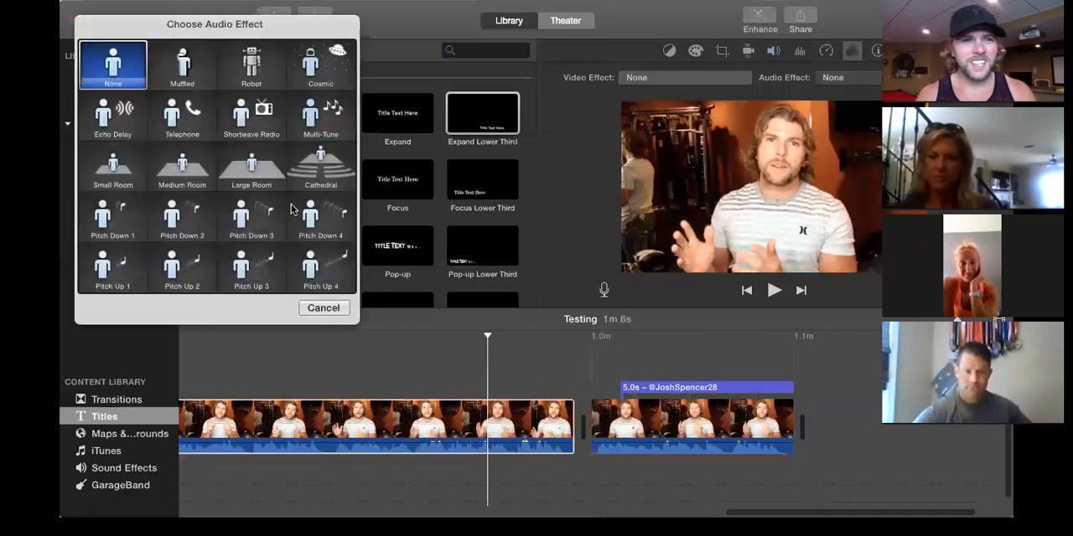
left_click(245, 269)
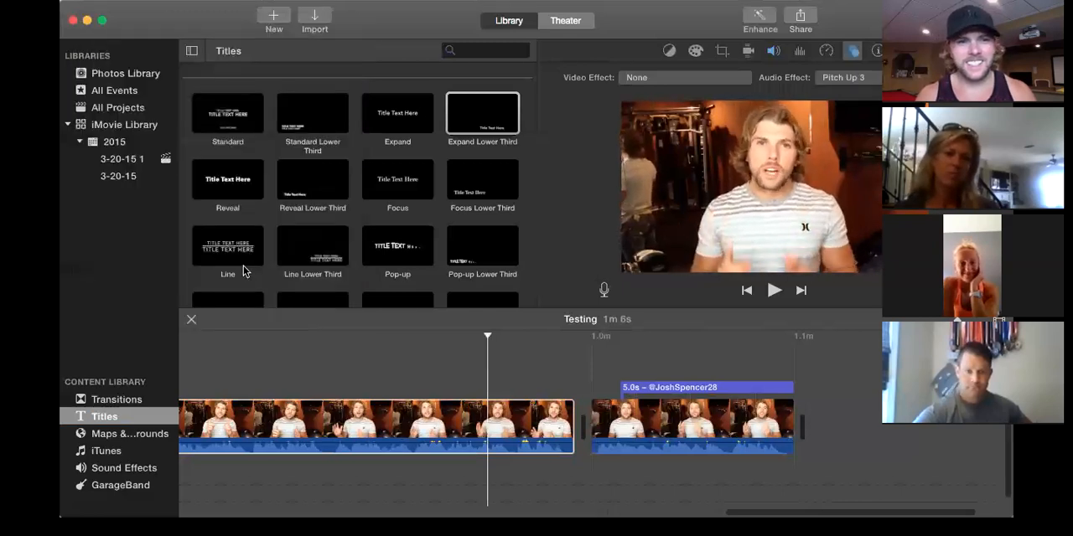
left_click(288, 372)
key("space")
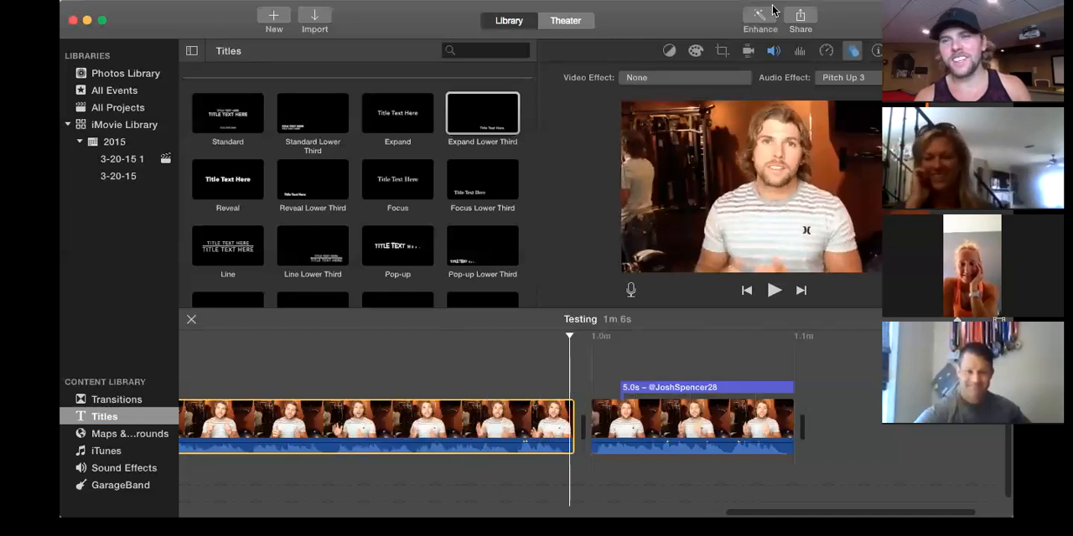
Review the audio effect choices for the same clip and close them without picking another effect.
left_click(852, 51)
left_click(851, 51)
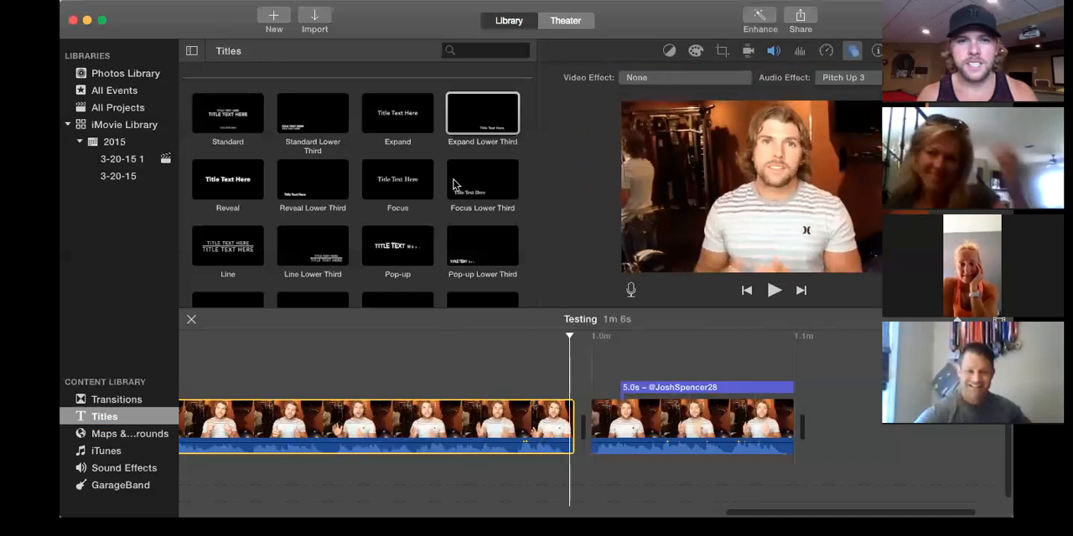
scroll(453, 185, "down", 2)
left_click(853, 50)
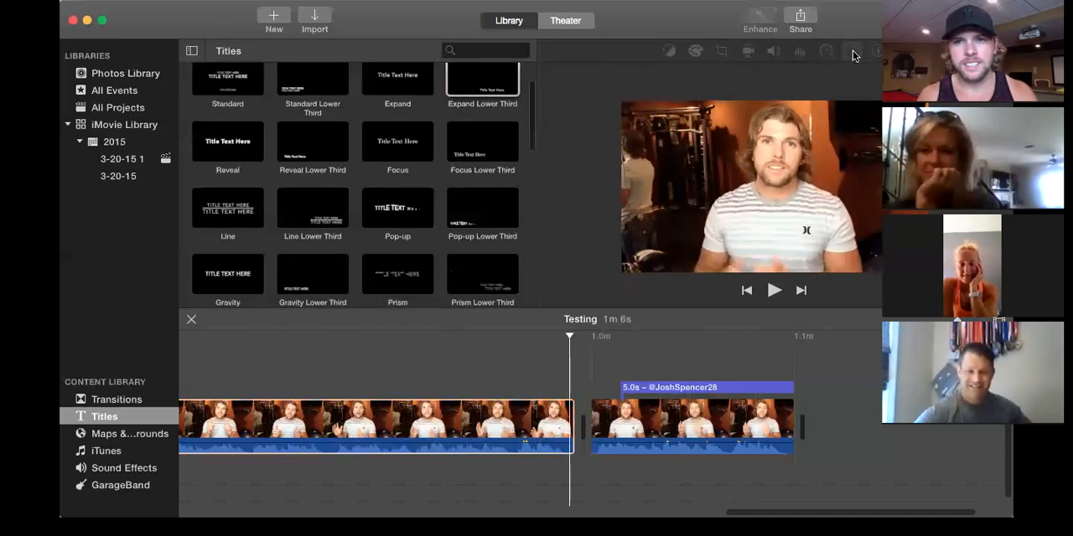
left_click(852, 51)
left_click(853, 51)
left_click(851, 77)
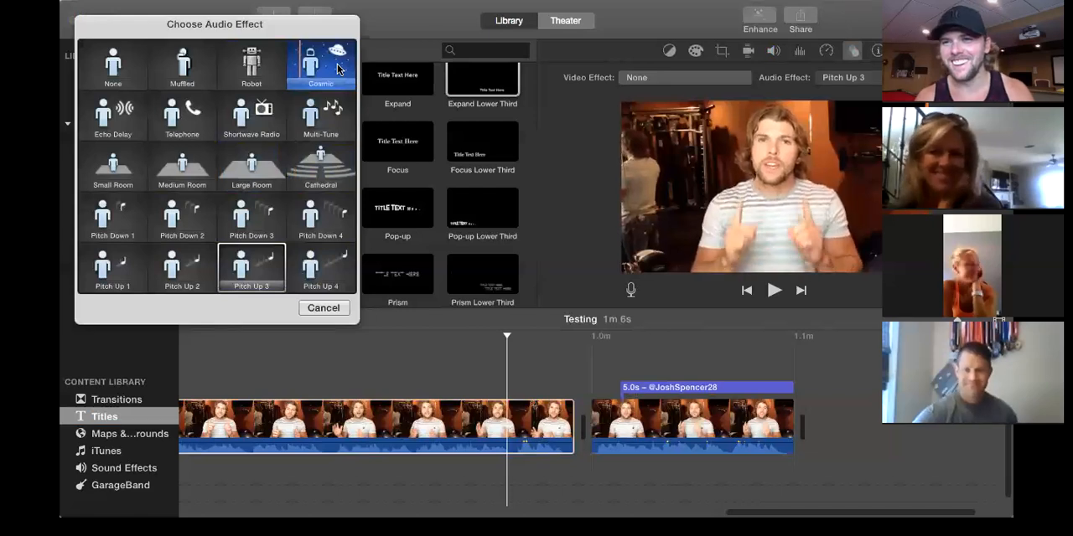
left_click(324, 309)
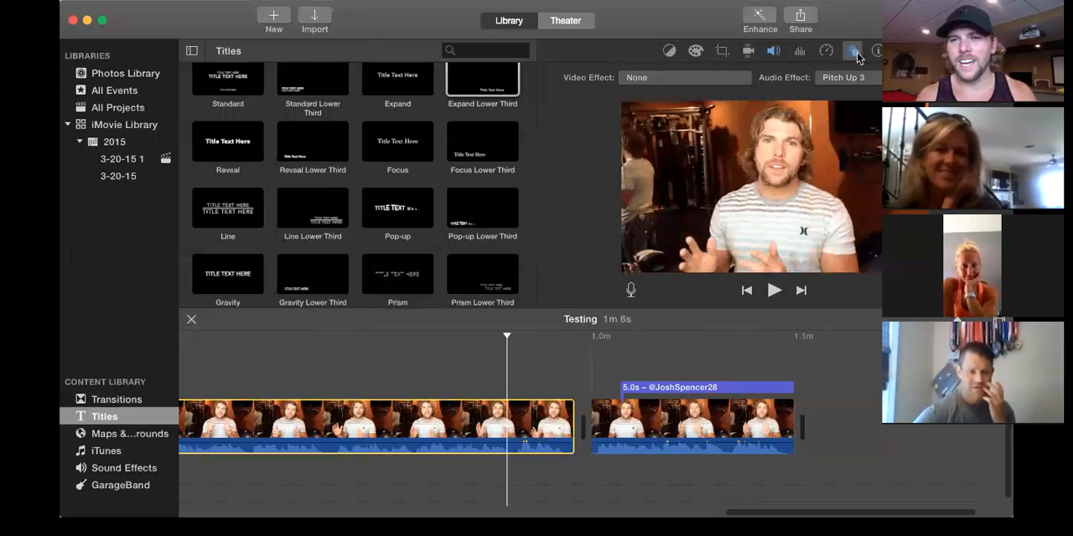